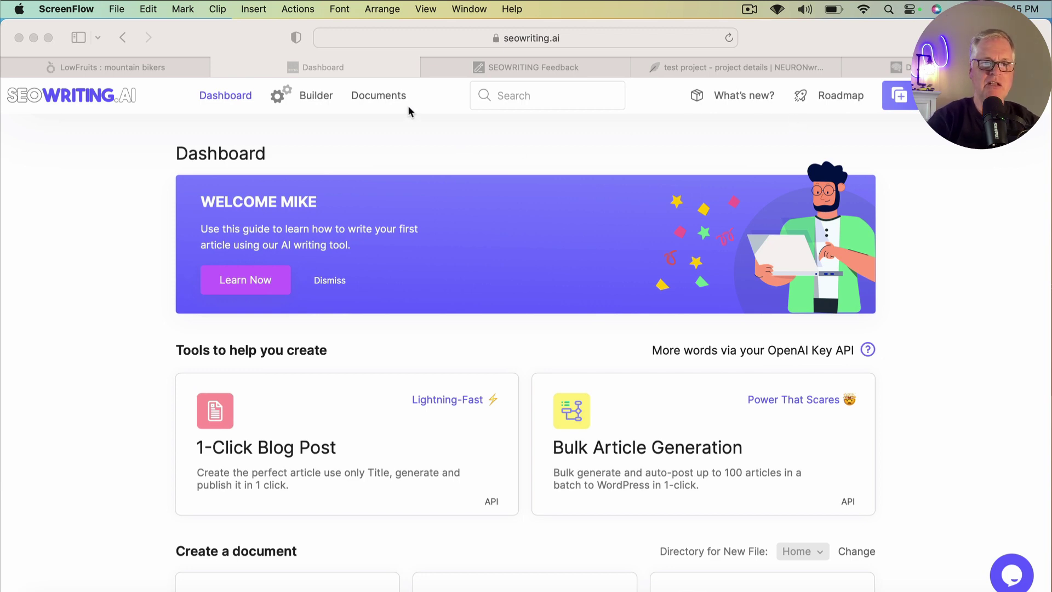
# Open the SEOWRITING feedback roadmap and scroll to the Complete column's 'Text decoration' request
pyautogui.click(462, 68)
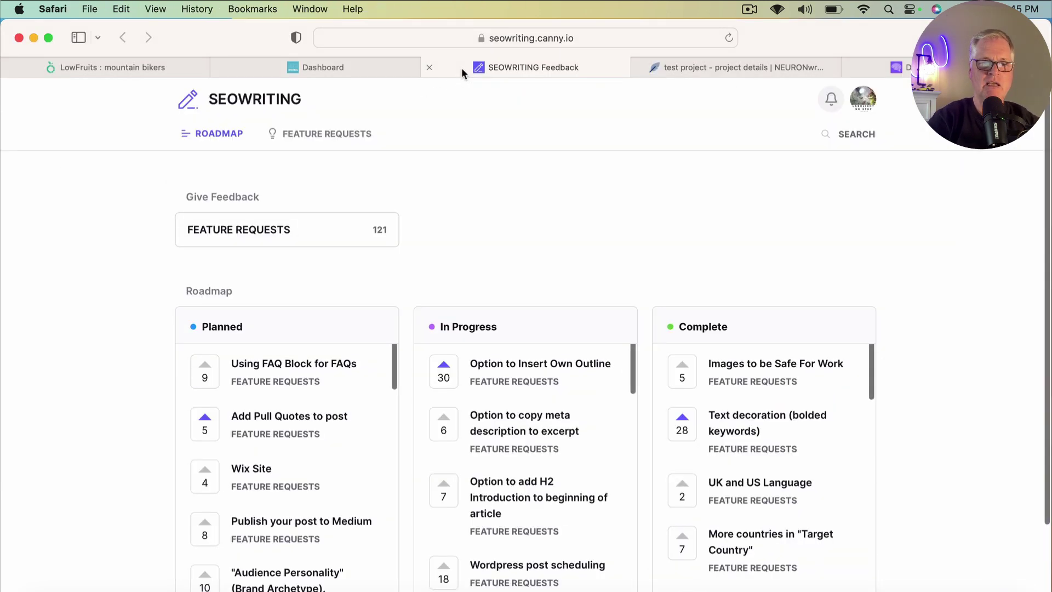
pyautogui.scroll(-1, 718, 262)
pyautogui.scroll(1, 718, 263)
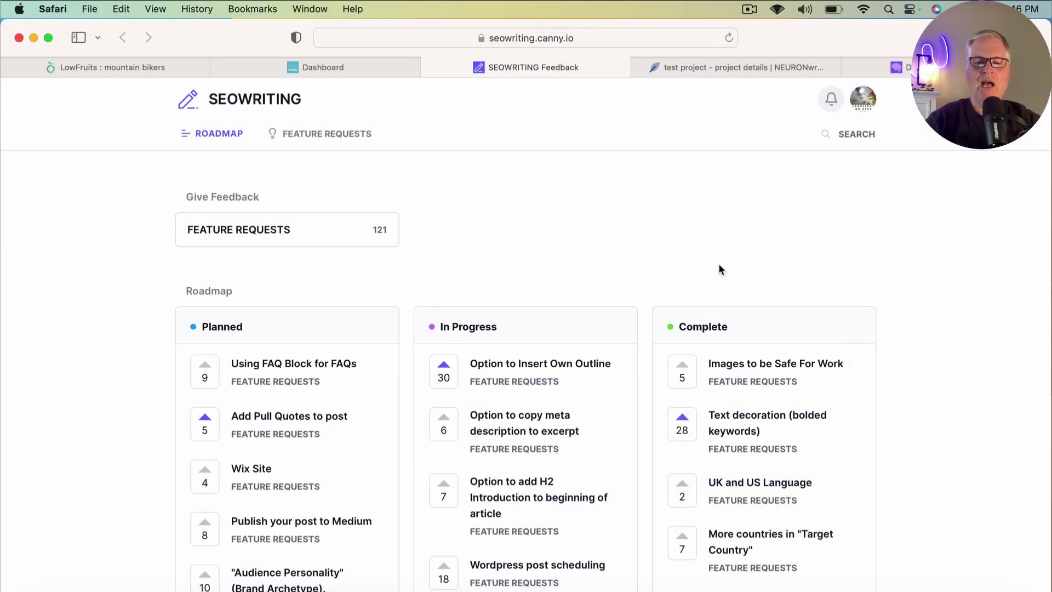
pyautogui.scroll(-3, 670, 274)
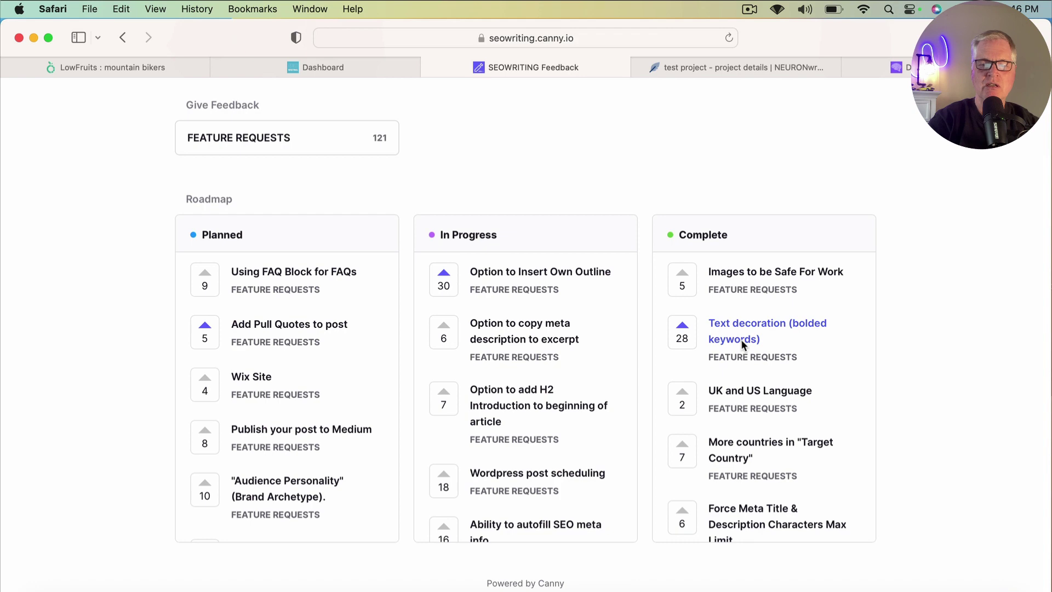
# View the 'Text decoration (bolded keywords)' request, then return to the roadmap overview
pyautogui.click(741, 340)
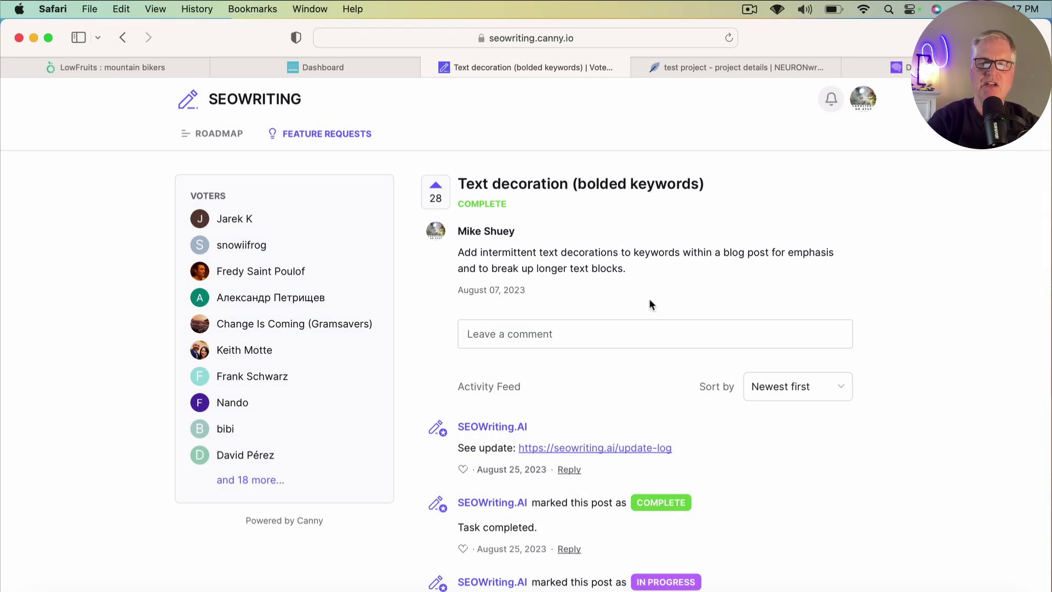
pyautogui.click(229, 132)
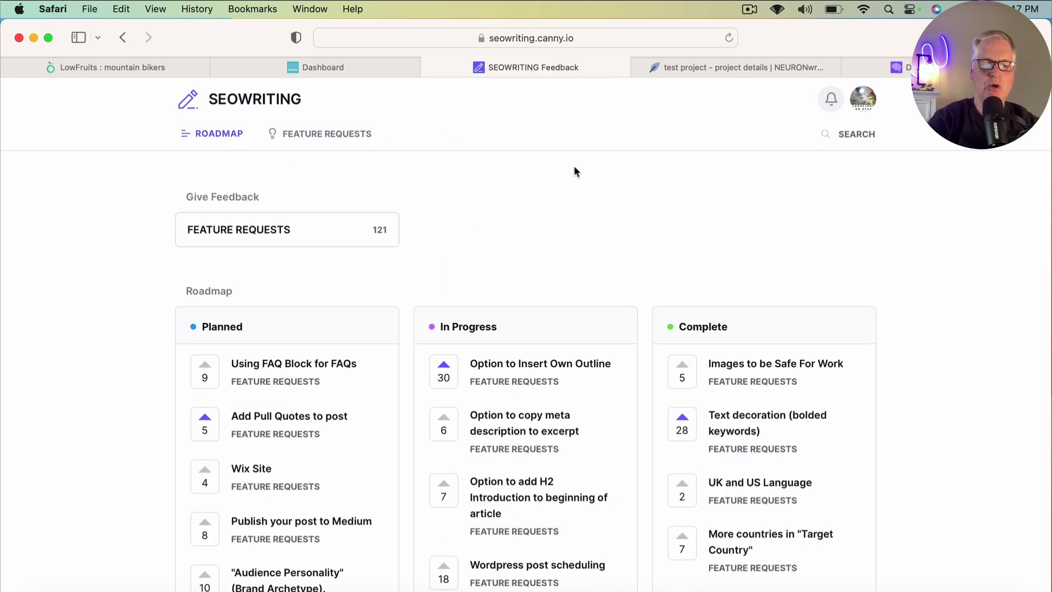
pyautogui.scroll(-4, 573, 166)
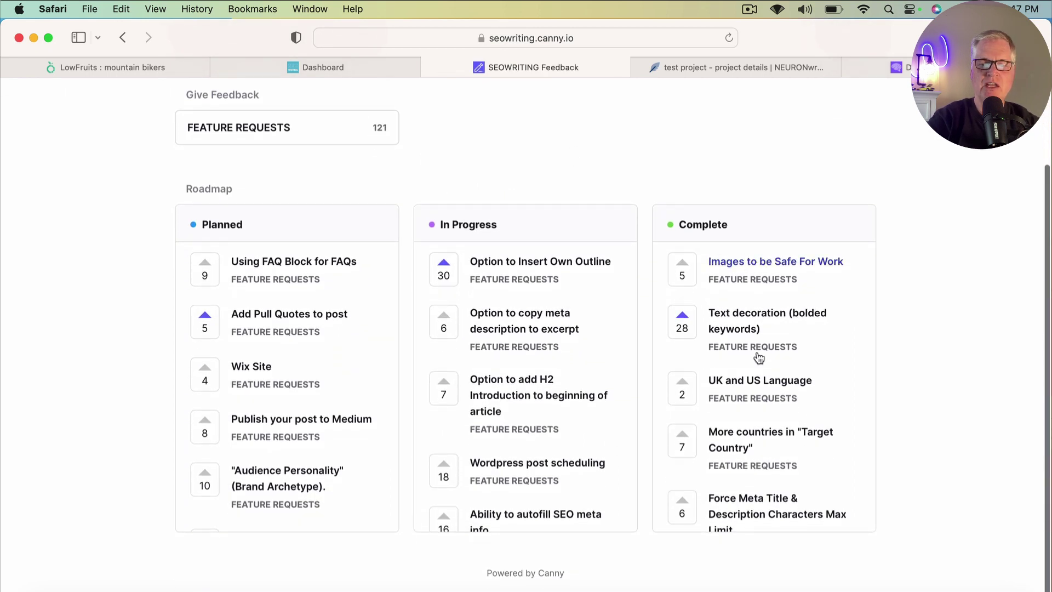
pyautogui.scroll(-3, 761, 403)
pyautogui.scroll(-5, 763, 404)
pyautogui.scroll(-1, 762, 403)
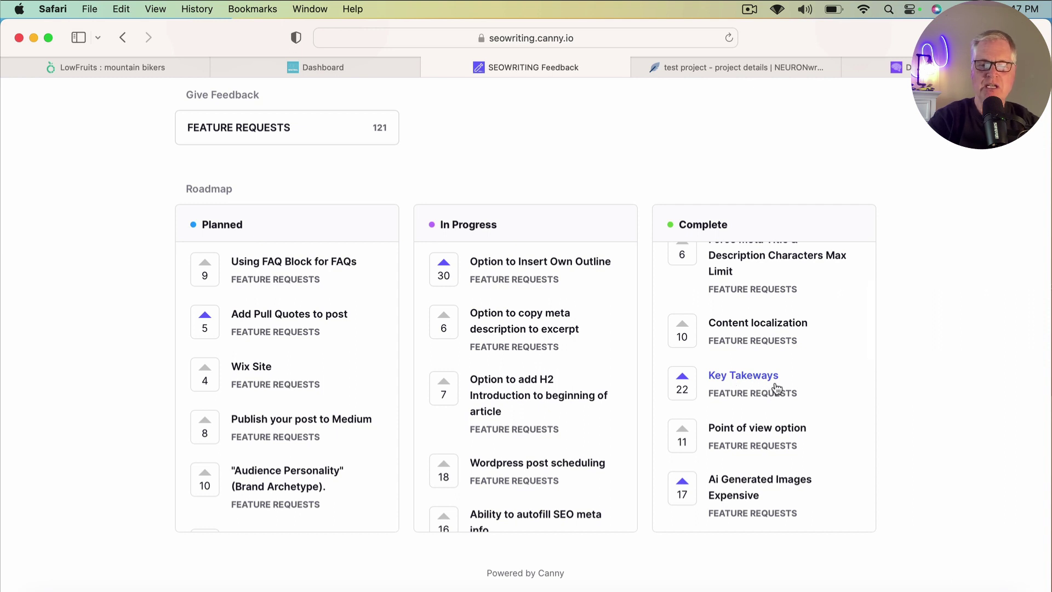
# Browse the roadmap's Complete and In Progress columns, such as 'GPT3 Only' with 8 votes
pyautogui.scroll(-2, 776, 388)
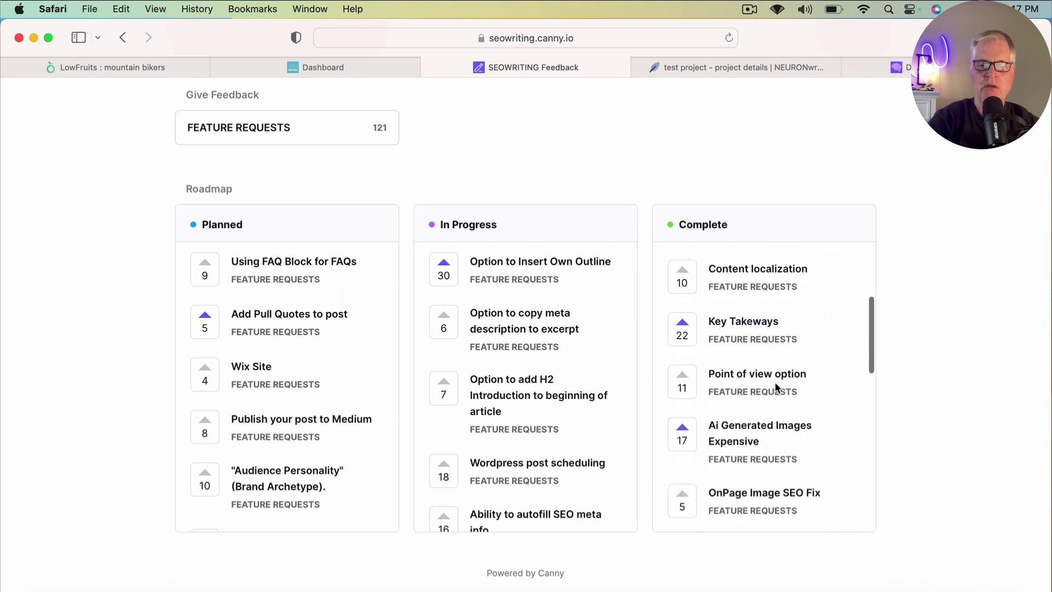
pyautogui.scroll(-2, 777, 388)
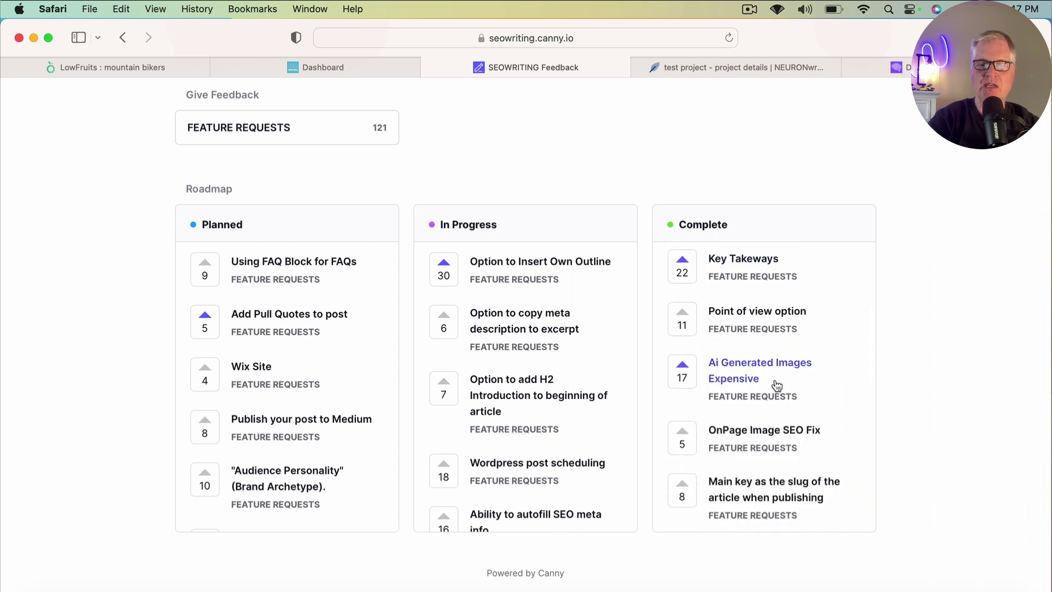
pyautogui.scroll(-2, 777, 385)
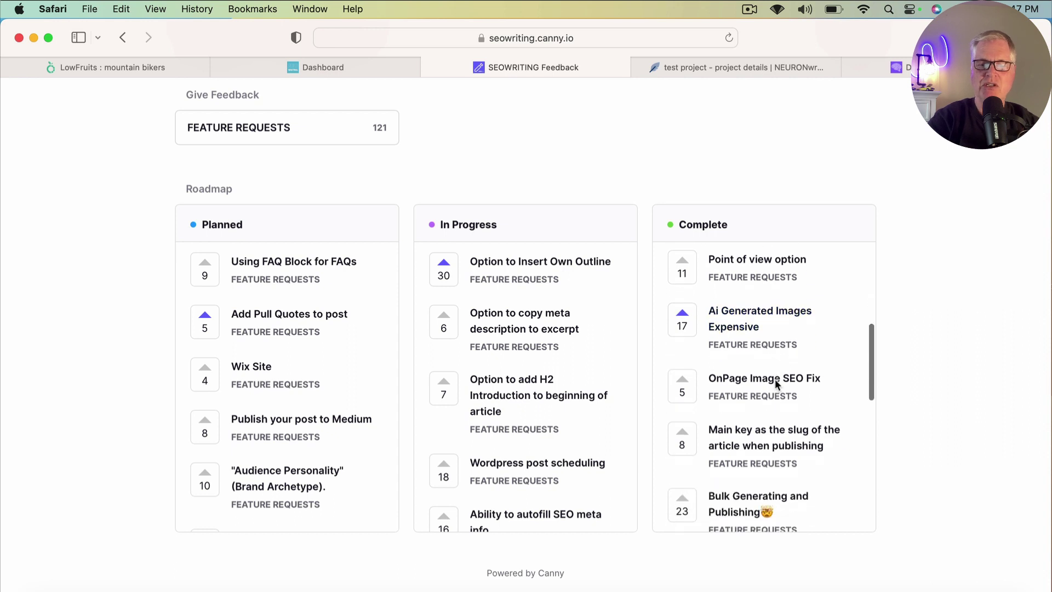
pyautogui.scroll(-3, 777, 383)
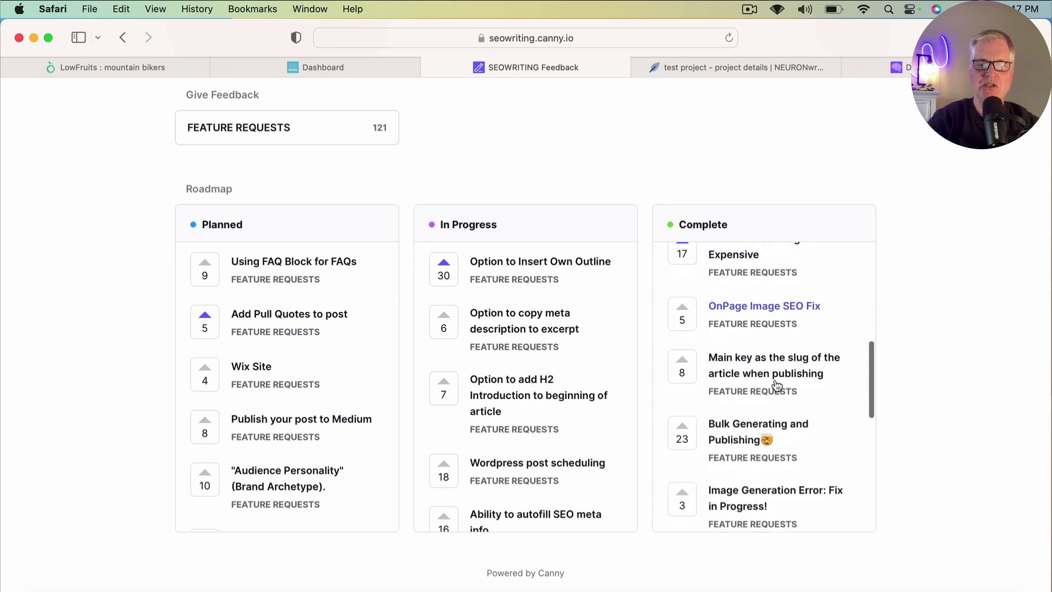
pyautogui.scroll(-1, 774, 380)
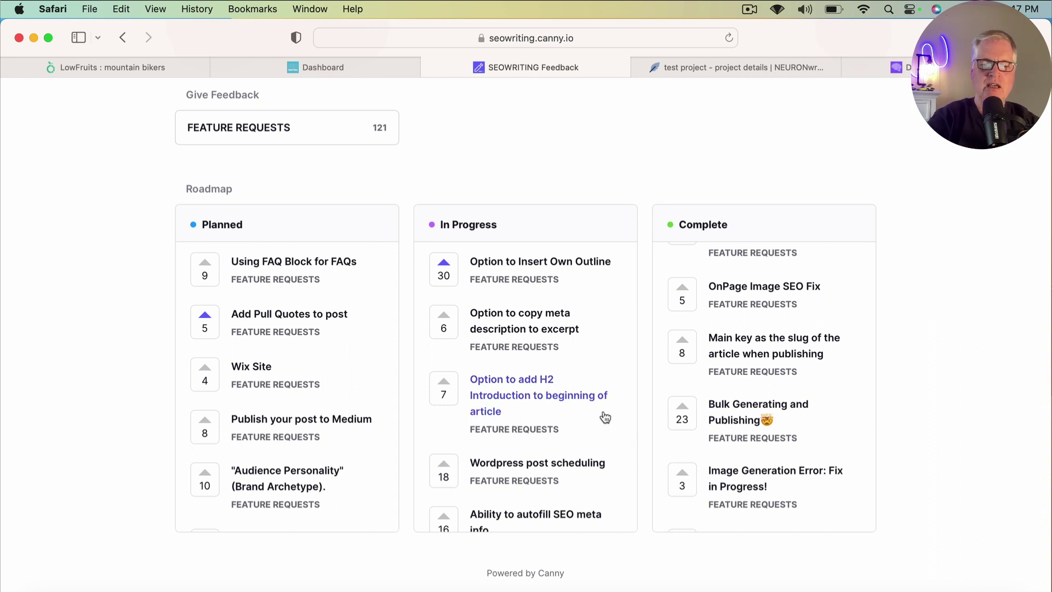
pyautogui.scroll(-3, 604, 418)
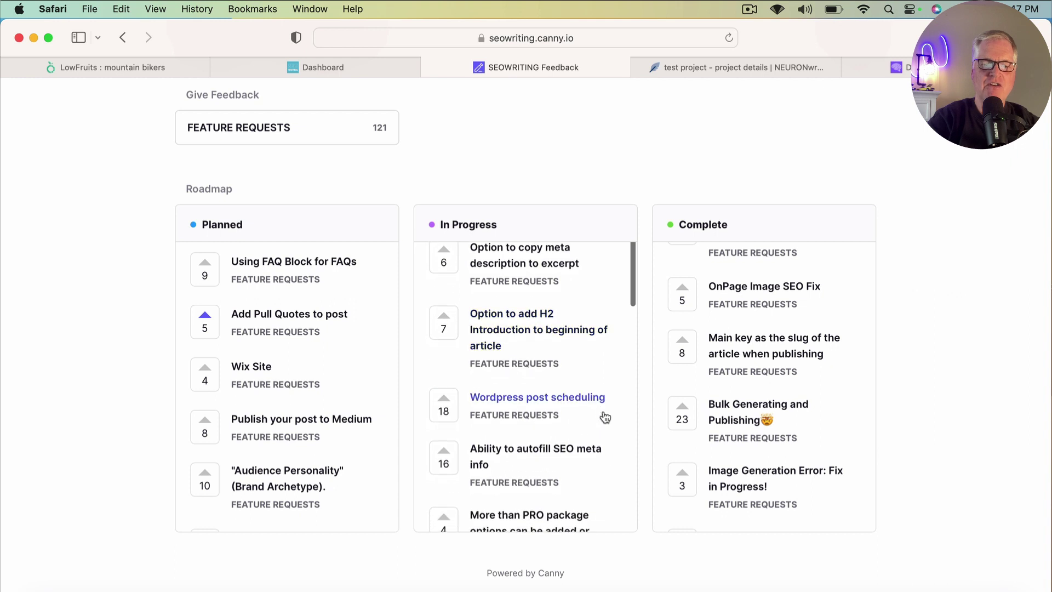
pyautogui.scroll(-3, 604, 417)
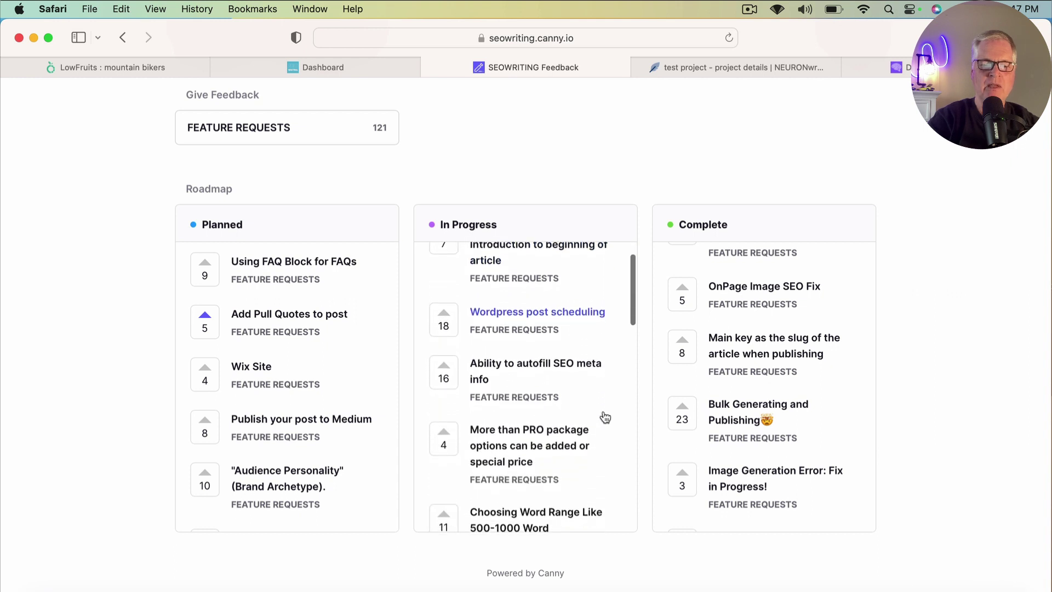
pyautogui.scroll(-5, 605, 418)
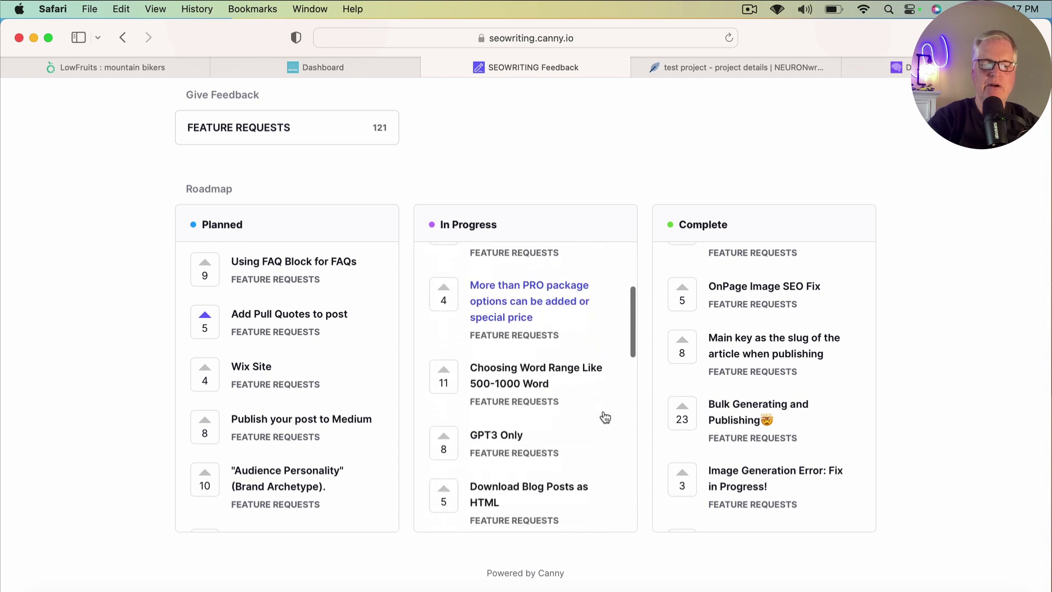
pyautogui.scroll(-4, 604, 417)
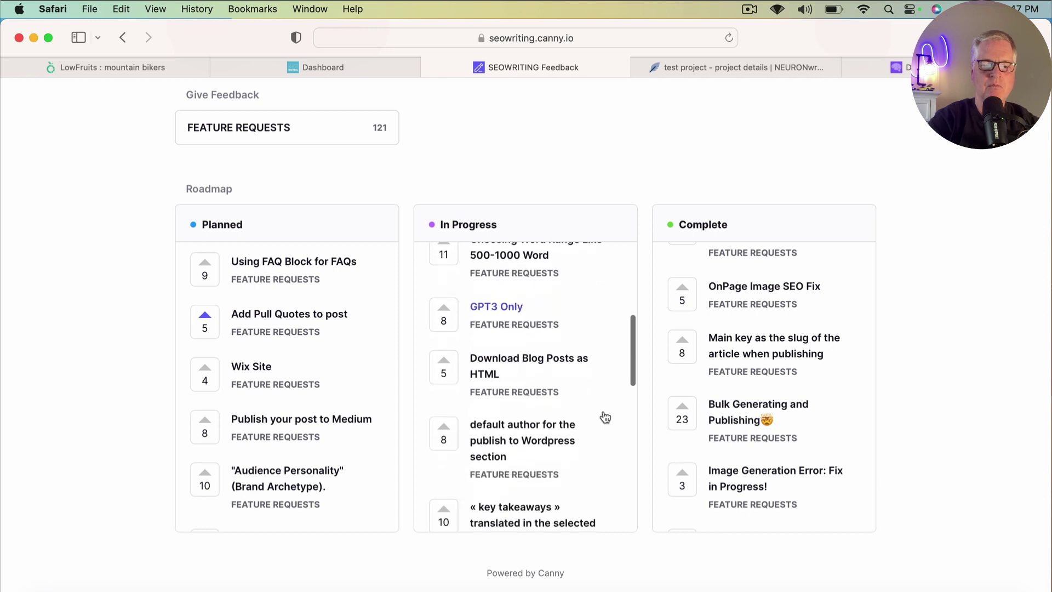
# Open the full Feature Requests list and search it for 'faq', fixing the autocorrected letter
pyautogui.click(315, 140)
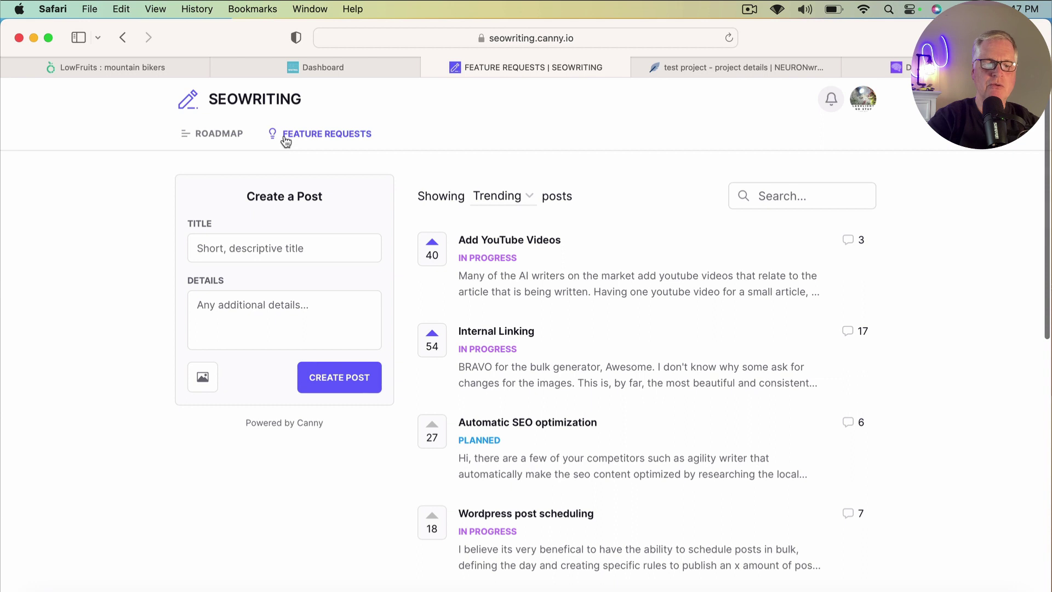
pyautogui.click(774, 201)
pyautogui.write('fa')
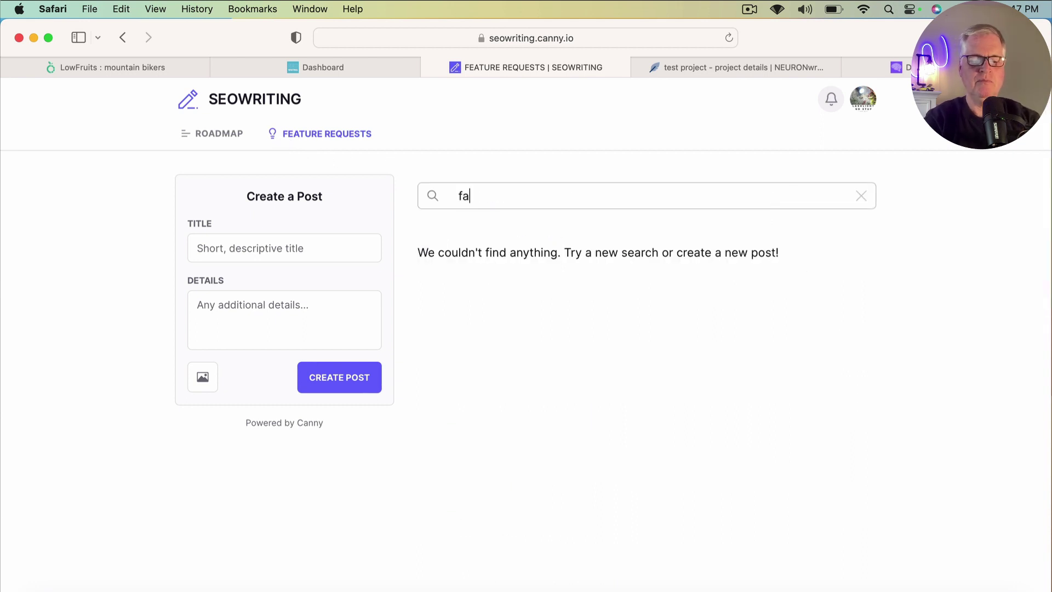
pyautogui.write('q')
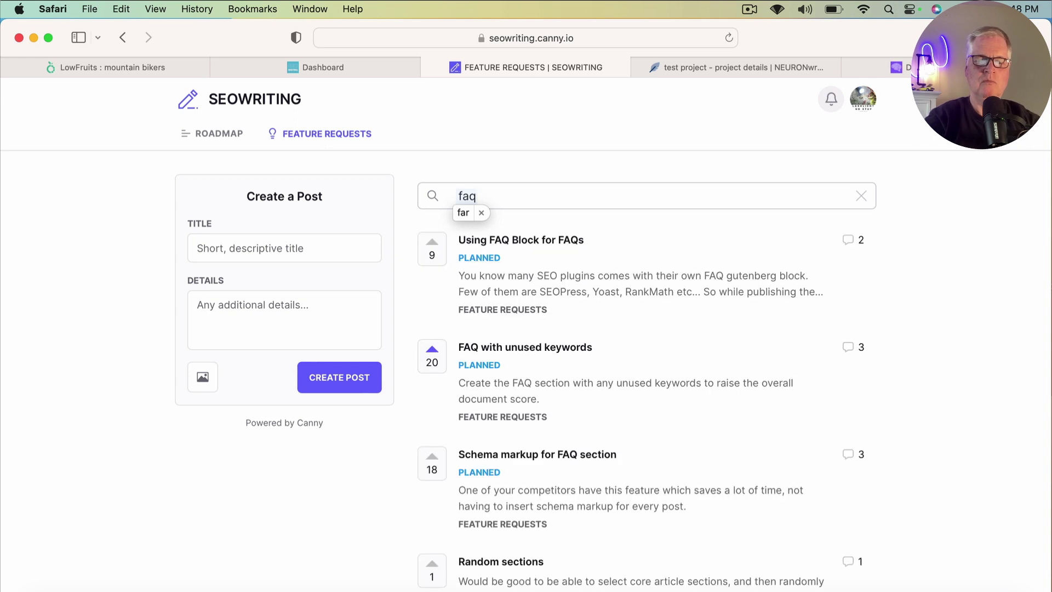
pyautogui.scroll(-3, 737, 336)
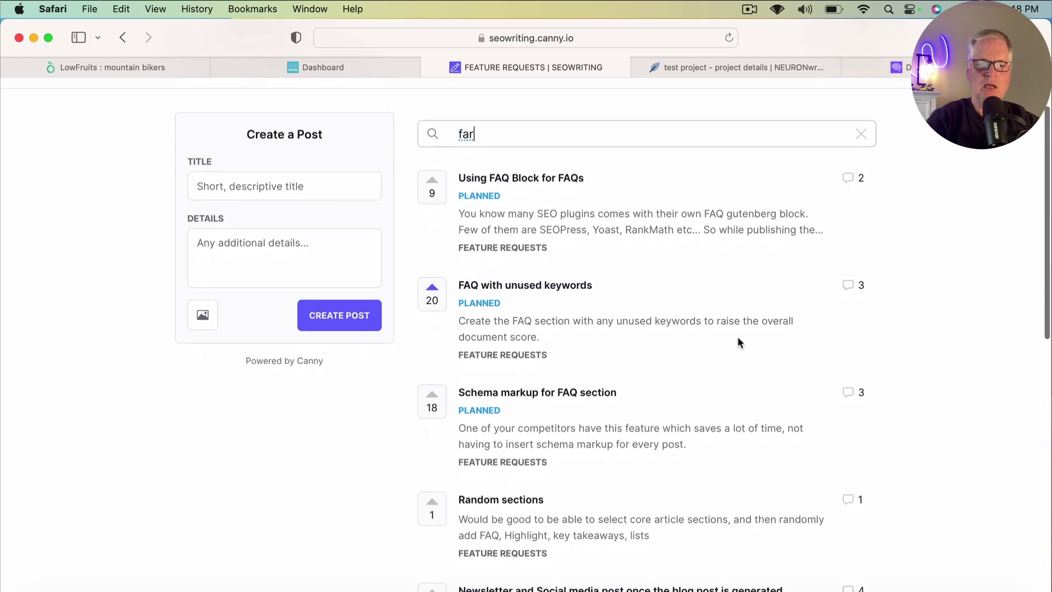
pyautogui.scroll(3, 737, 340)
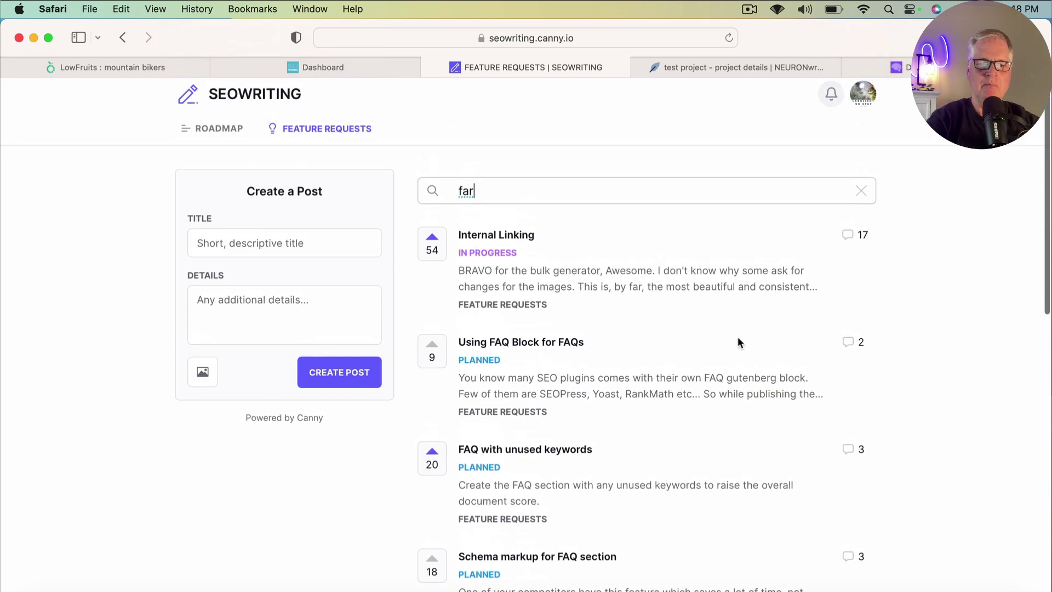
pyautogui.press('BackSpace')
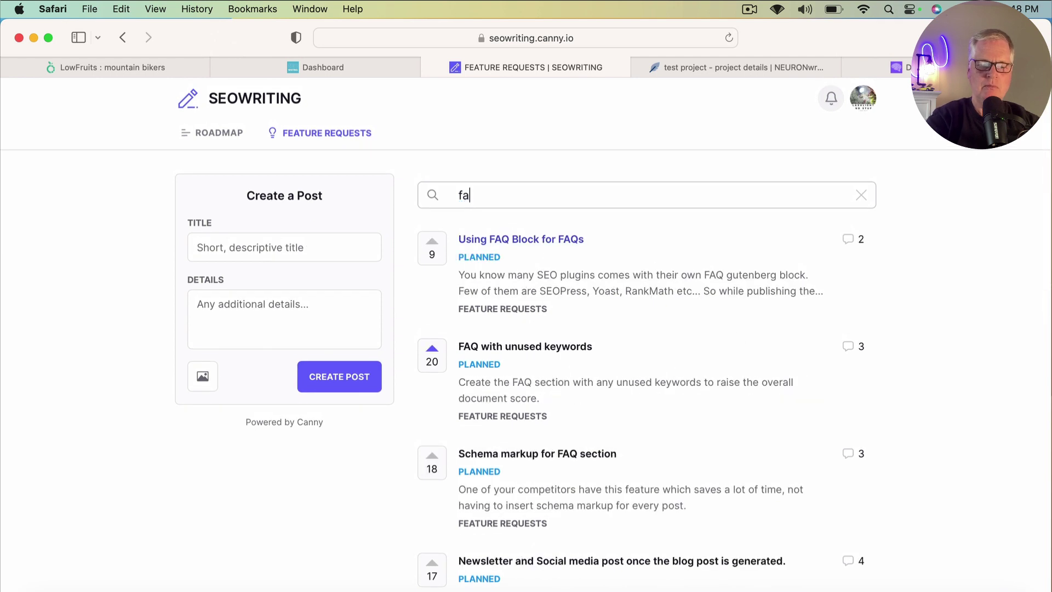
pyautogui.write('q')
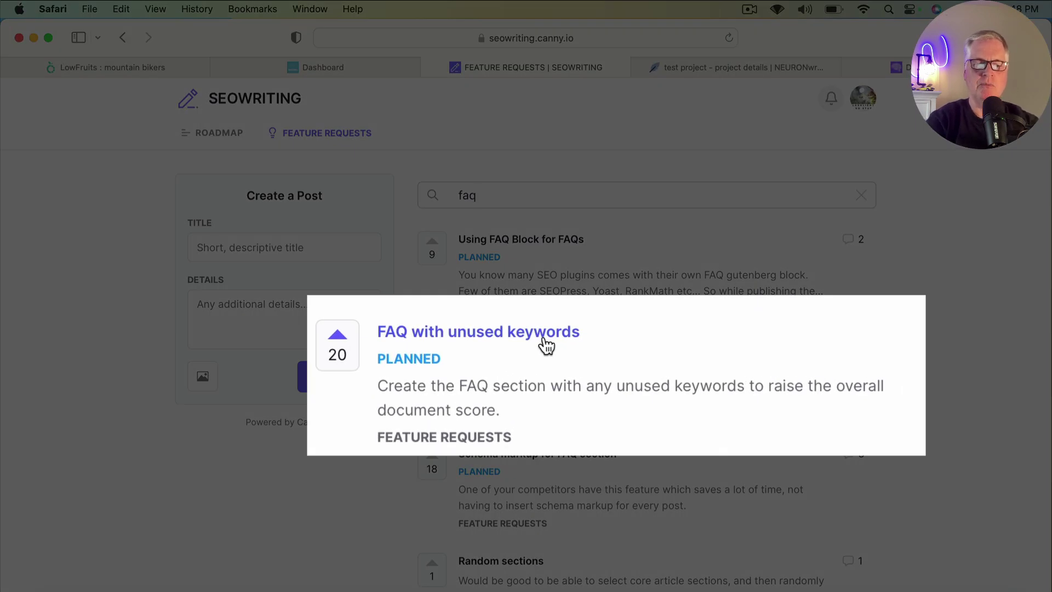
pyautogui.click(544, 334)
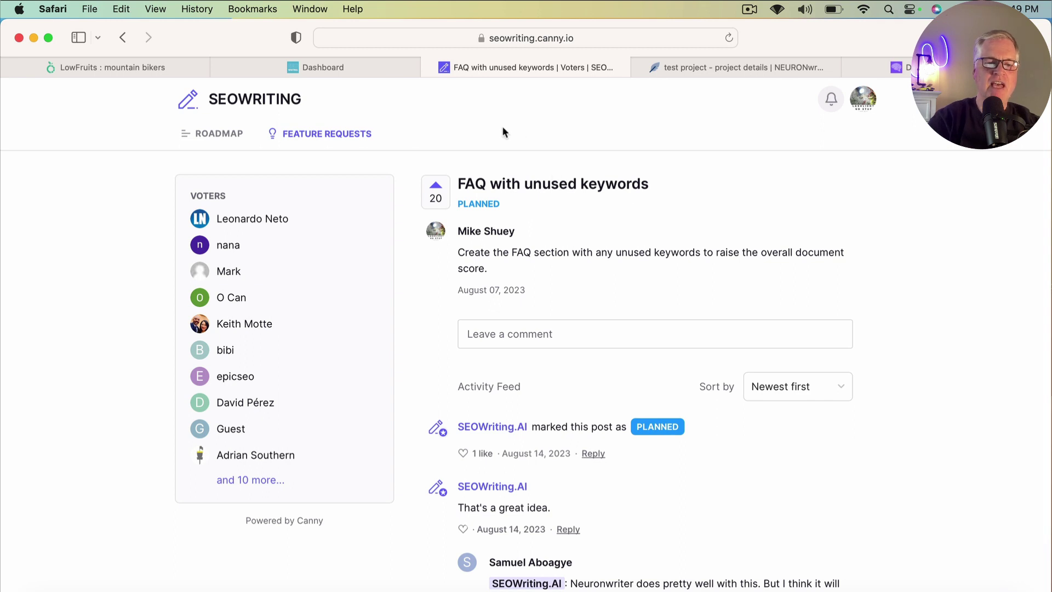
# Return to the SEOWriting.ai dashboard and start a new 1-Click Blog Post
pyautogui.click(388, 62)
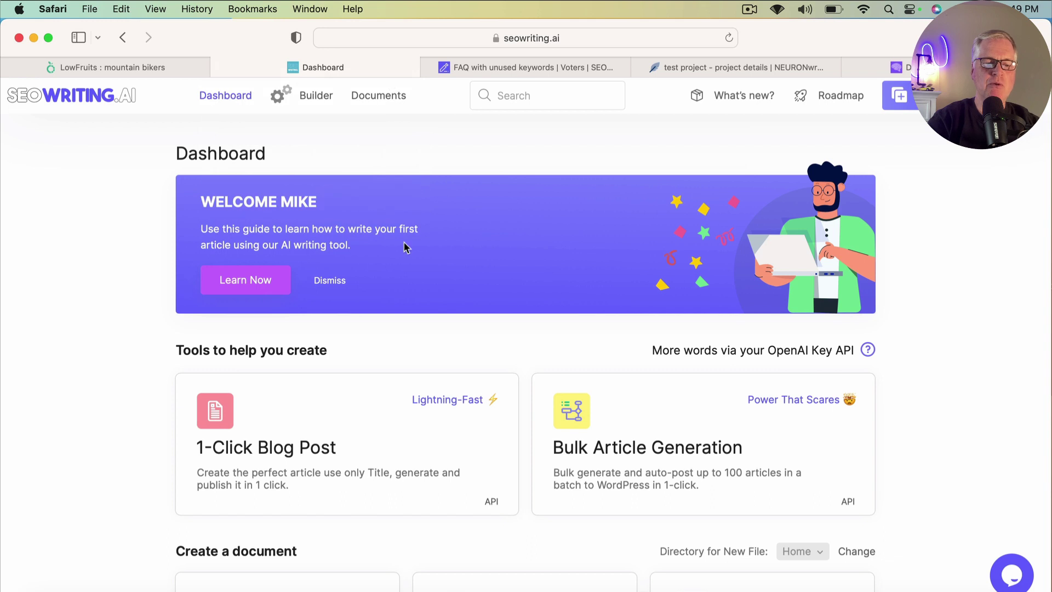
pyautogui.scroll(-5, 475, 357)
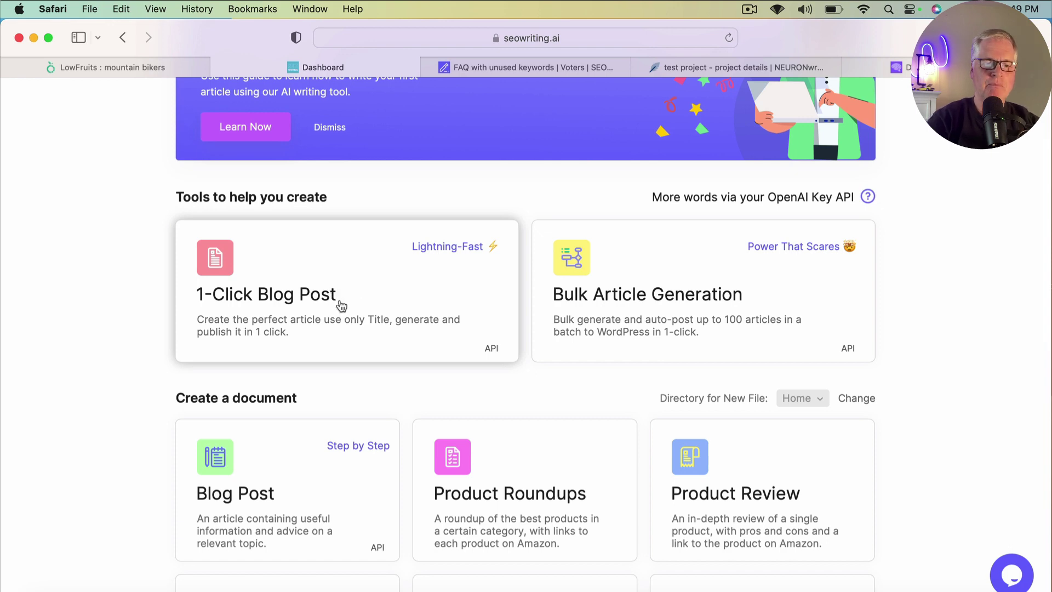
pyautogui.click(340, 300)
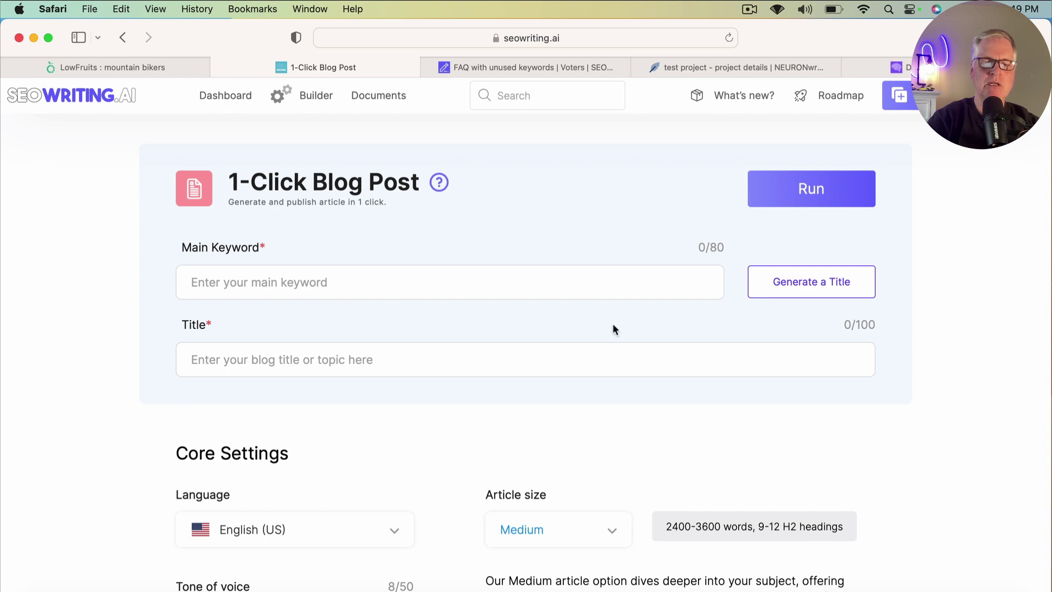
pyautogui.scroll(-1, 612, 324)
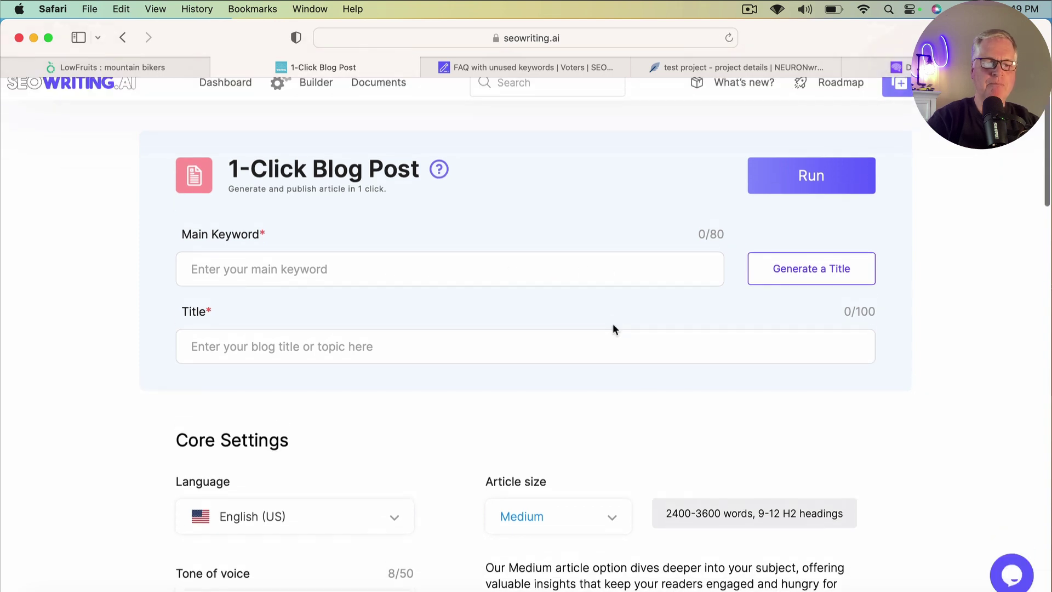
pyautogui.scroll(1, 613, 324)
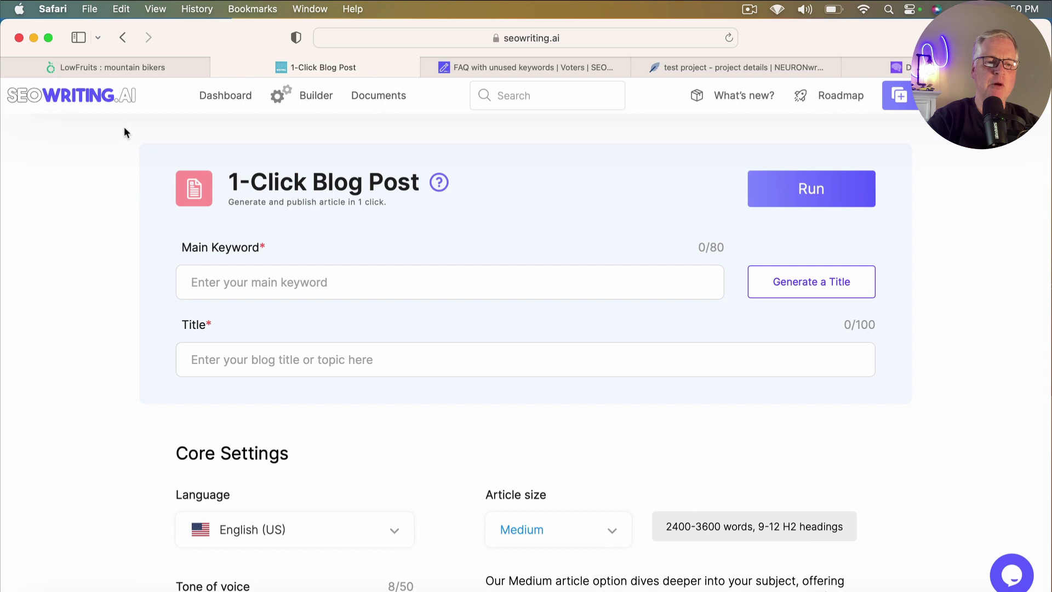
# Check SERP rankings in the LowFruits mountain bikers report and copy 'mountain biking over 60'
pyautogui.click(170, 65)
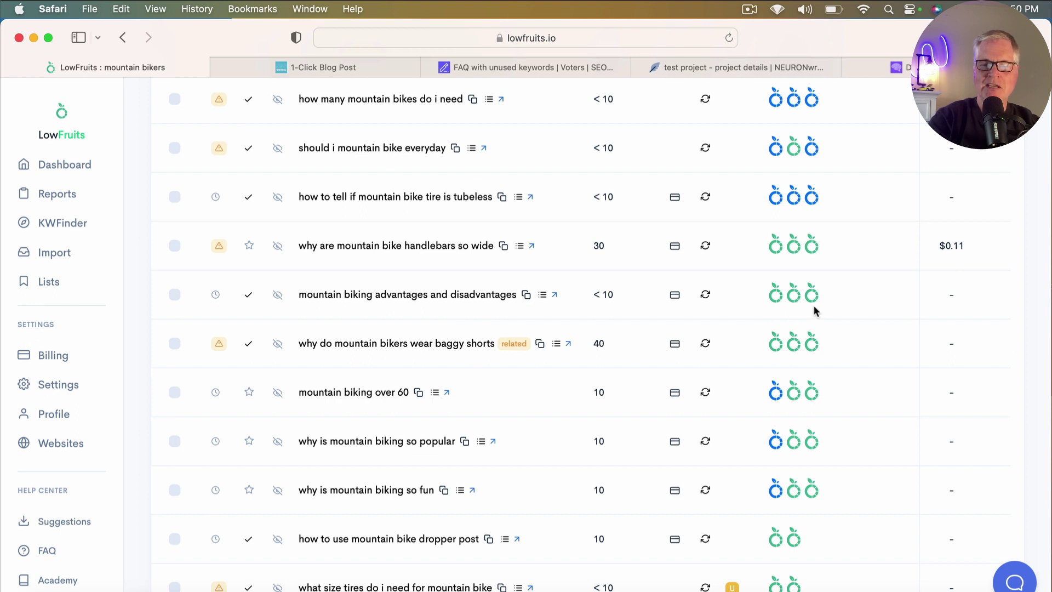
pyautogui.moveTo(803, 310)
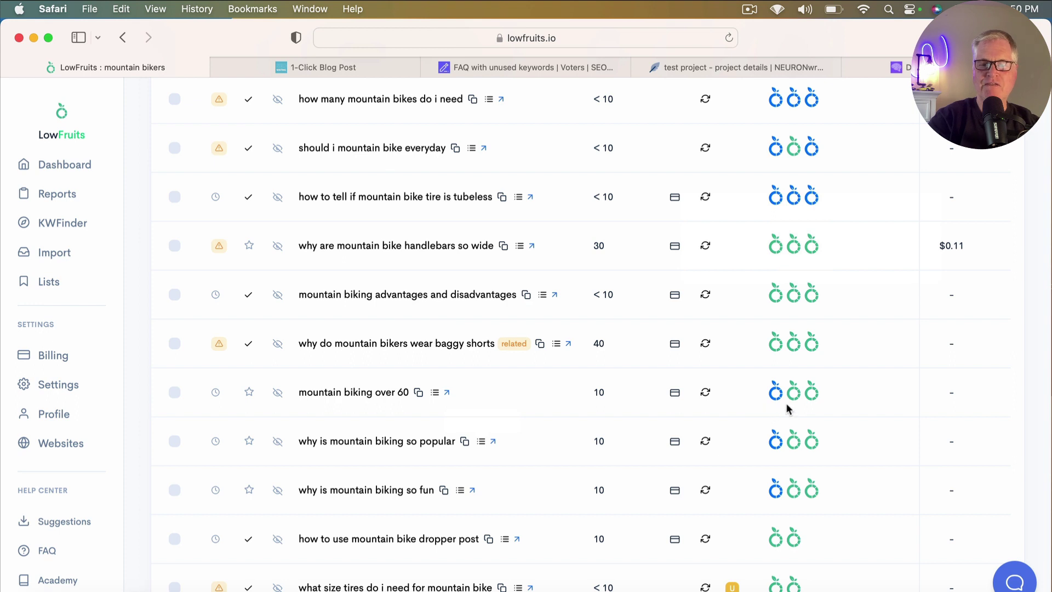
pyautogui.moveTo(794, 401)
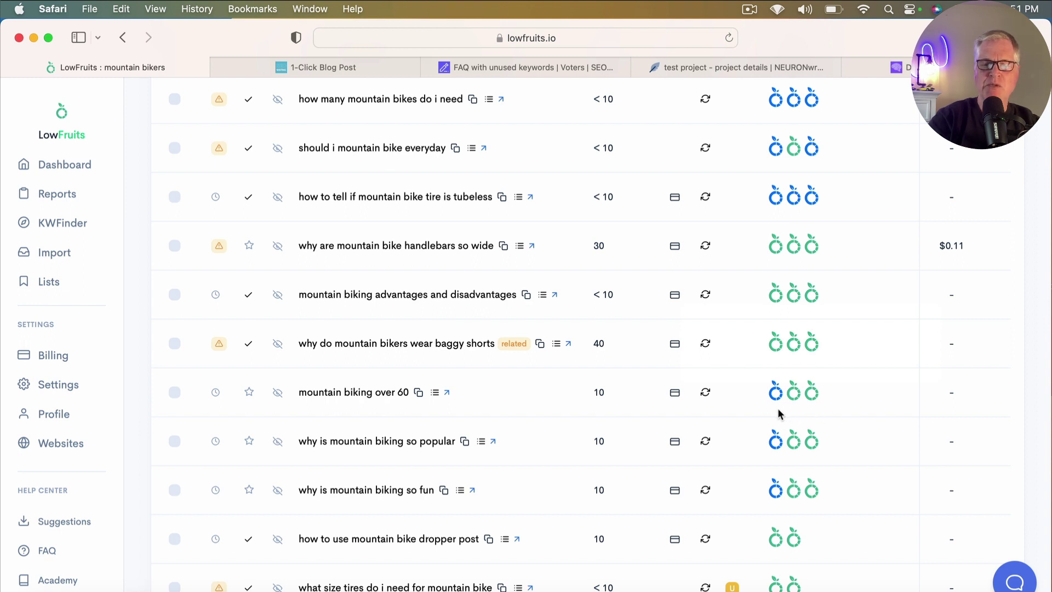
pyautogui.moveTo(776, 408)
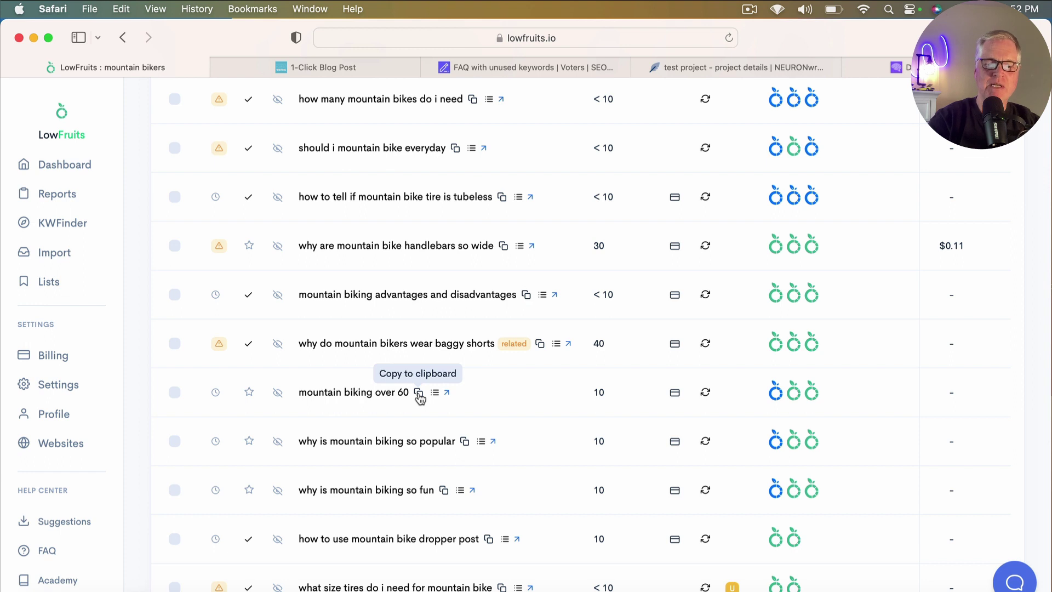
pyautogui.click(418, 393)
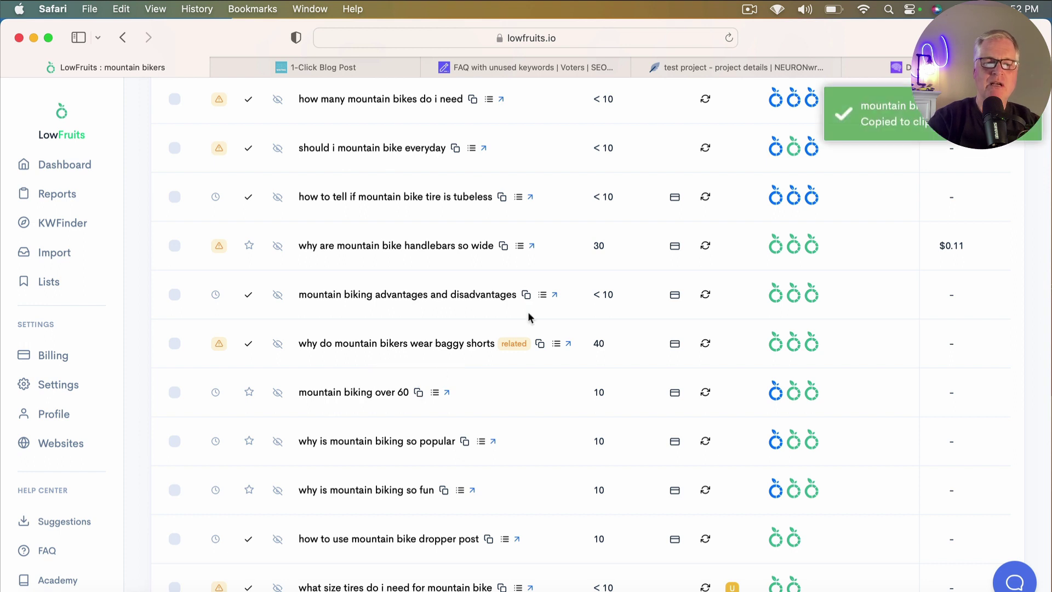
# Paste 'mountain biking over 60' as main keyword and generate the title 'Unleashing Adventure: Mountain Biking Over 60 Guide'
pyautogui.click(396, 71)
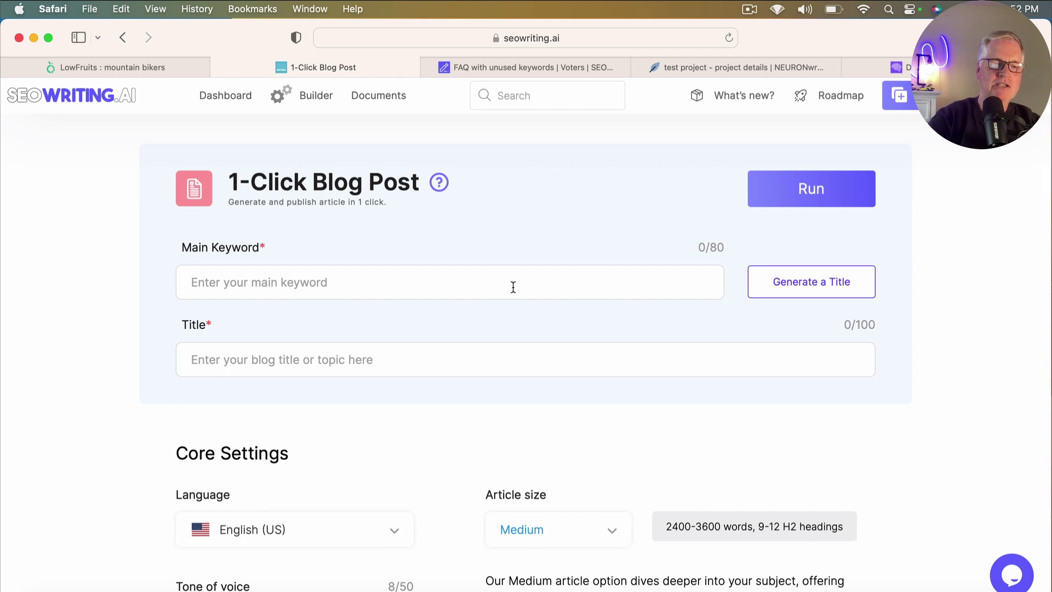
pyautogui.click(273, 286)
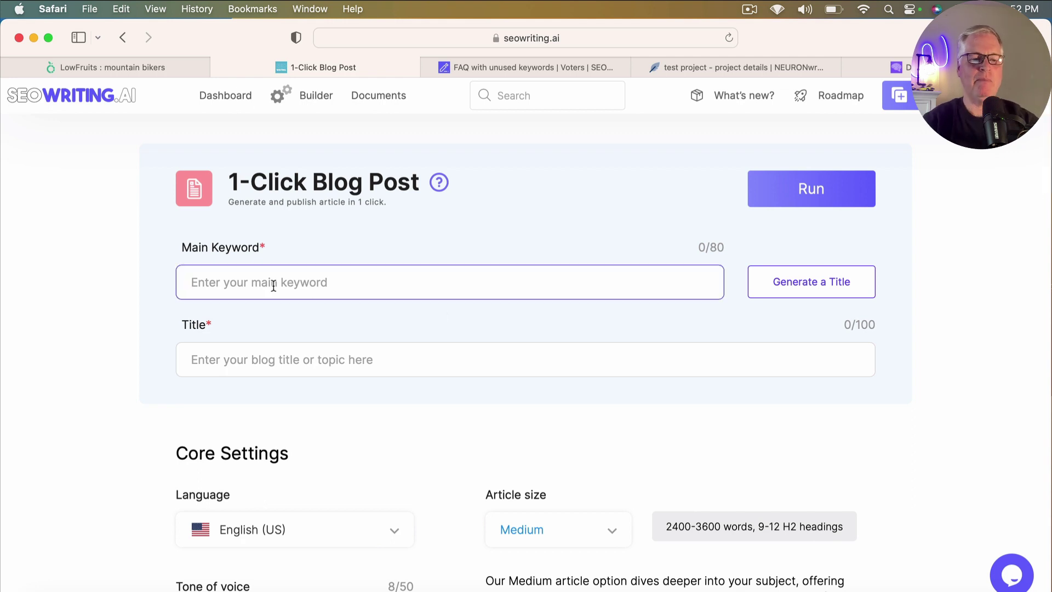
pyautogui.press('super+v')
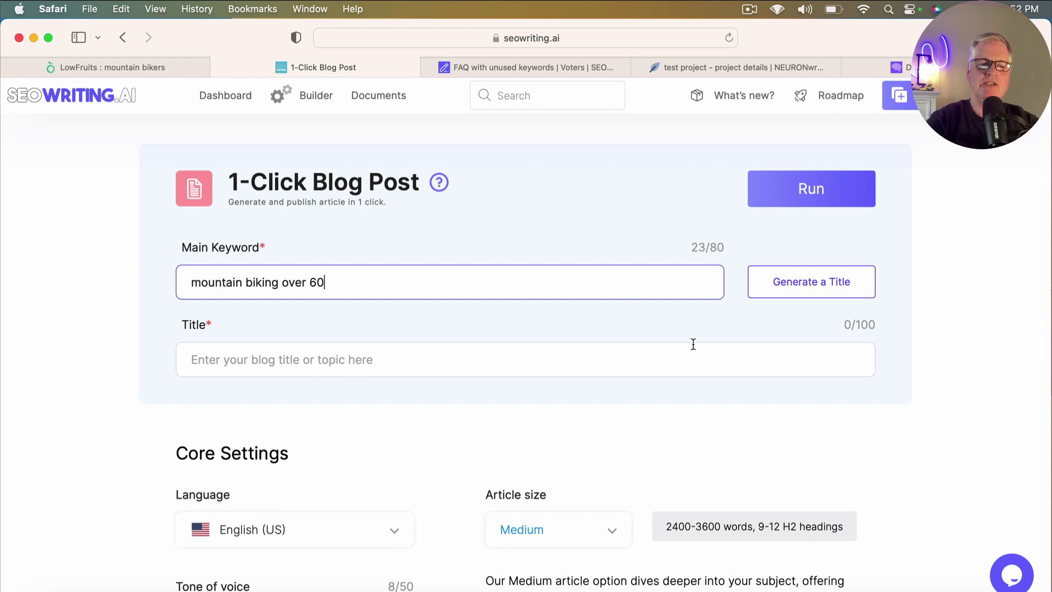
pyautogui.click(805, 287)
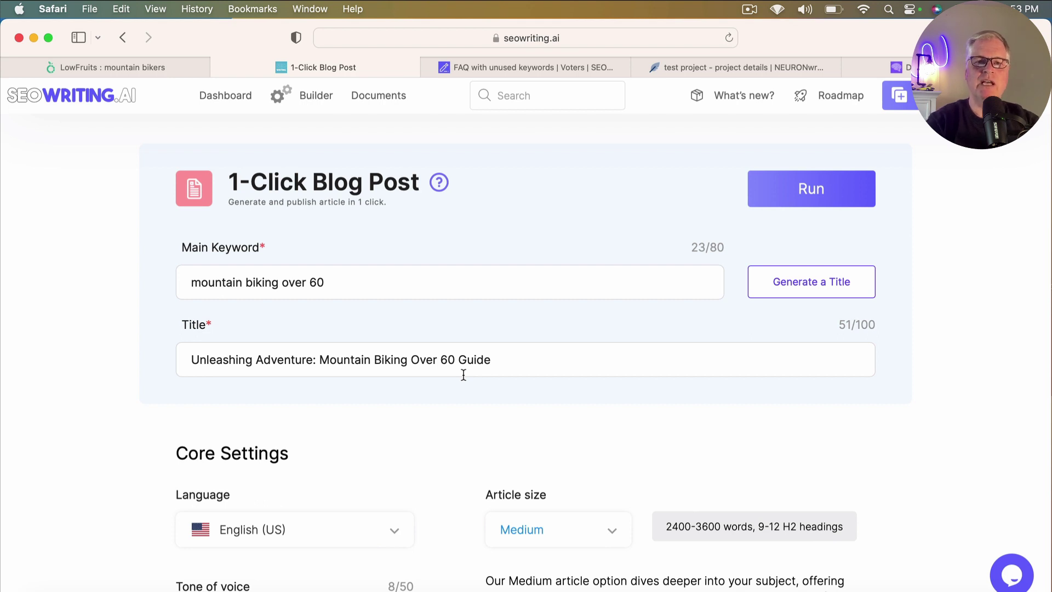
# Set point of view to first person singular and target country to United States
pyautogui.scroll(-5, 561, 370)
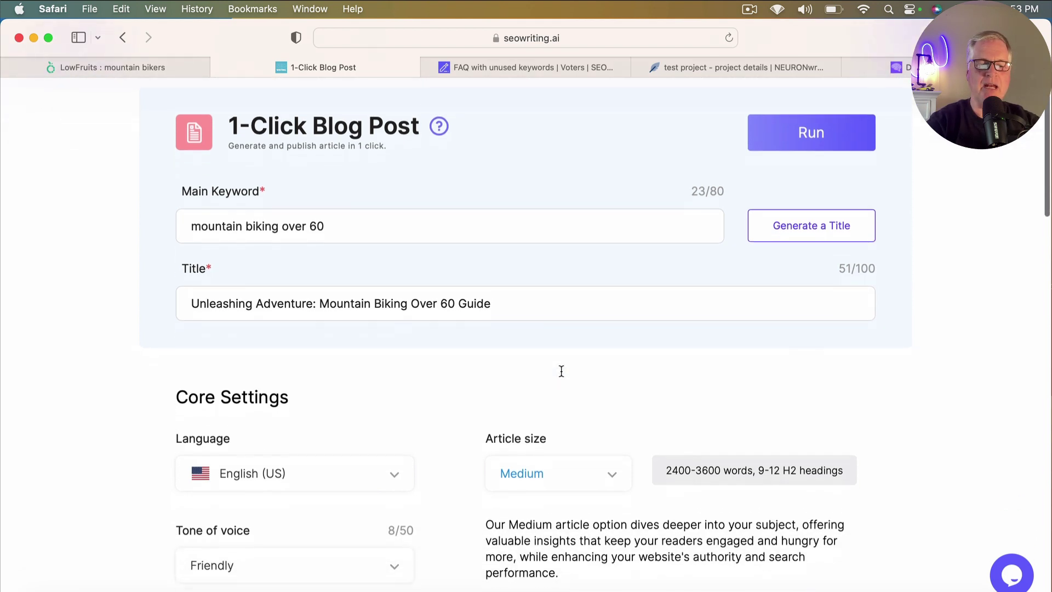
pyautogui.scroll(-5, 561, 370)
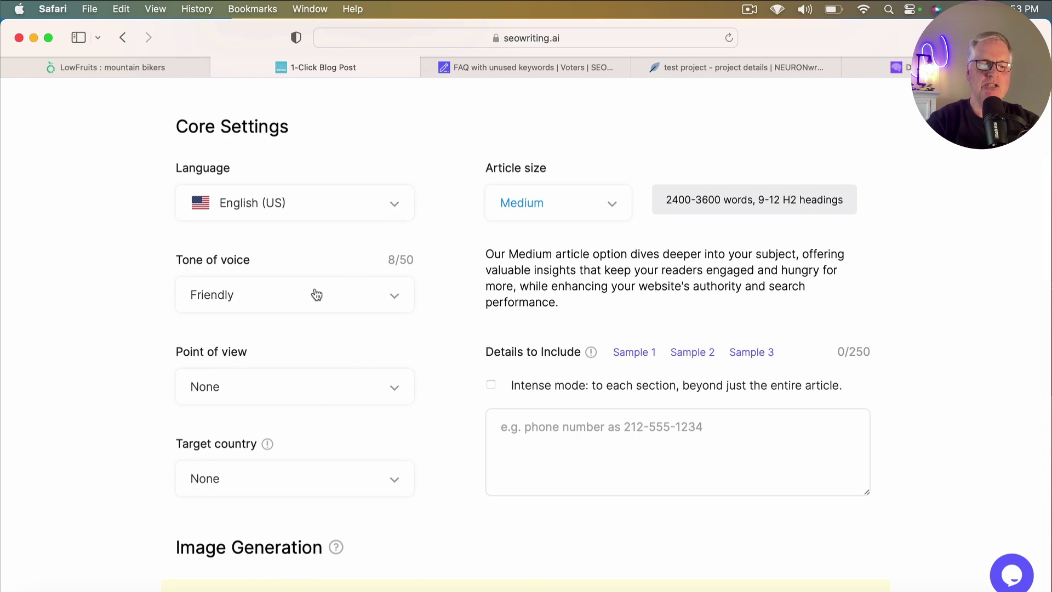
pyautogui.click(394, 389)
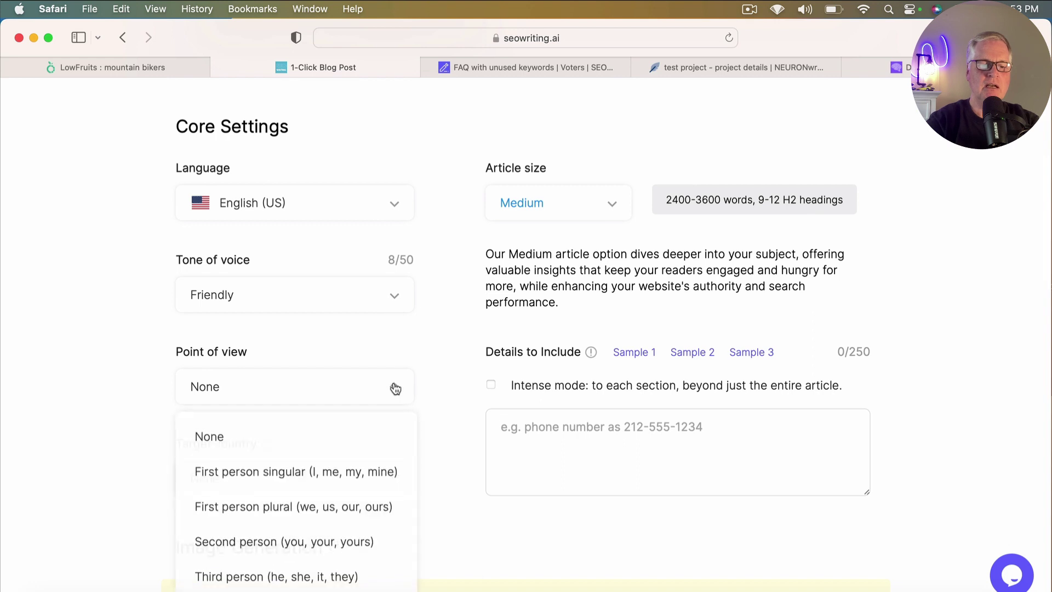
pyautogui.click(355, 470)
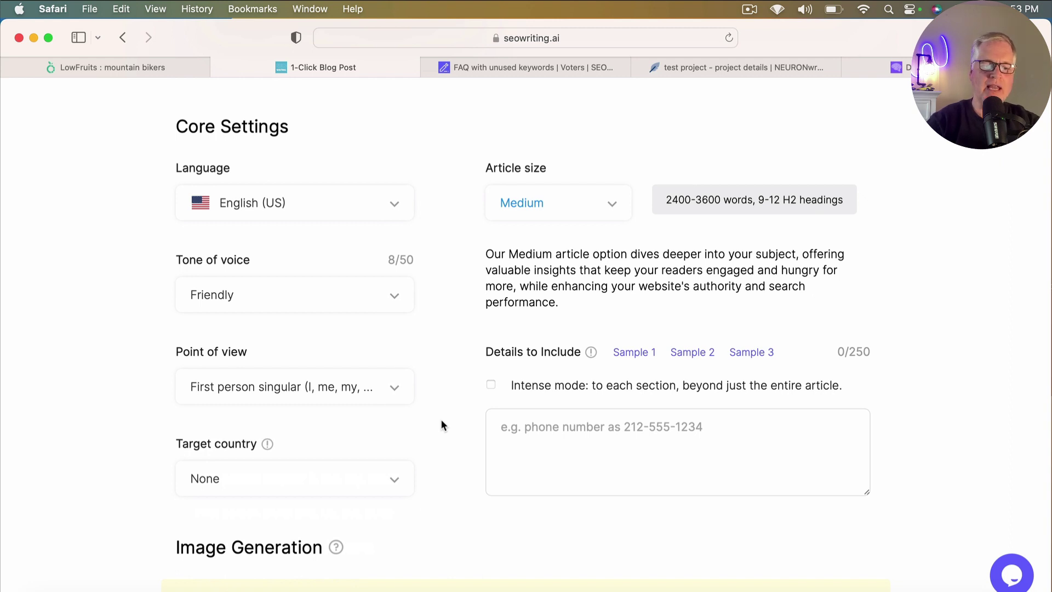
pyautogui.scroll(-3, 442, 423)
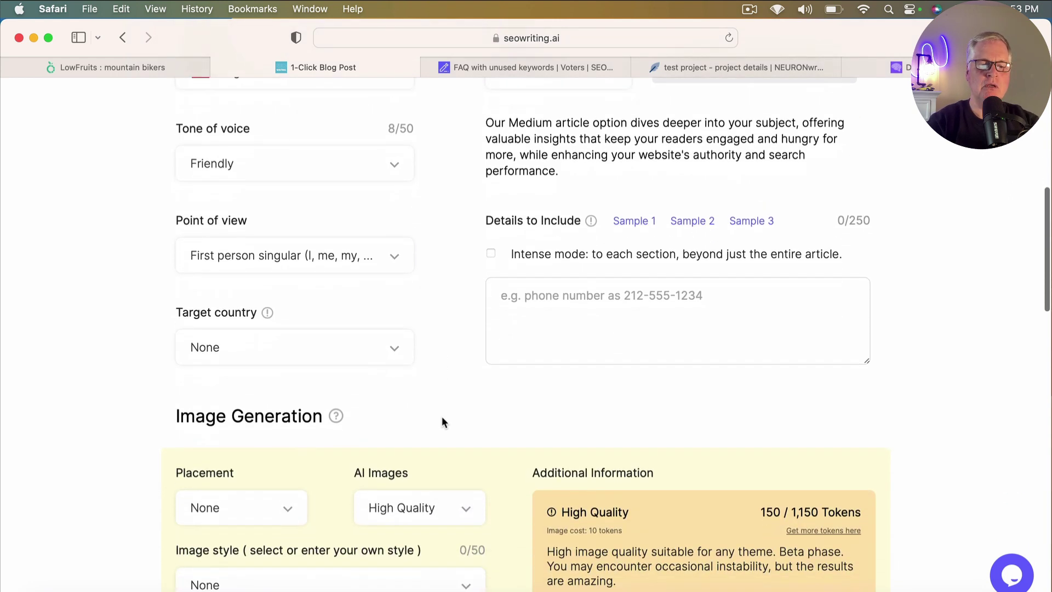
pyautogui.click(395, 353)
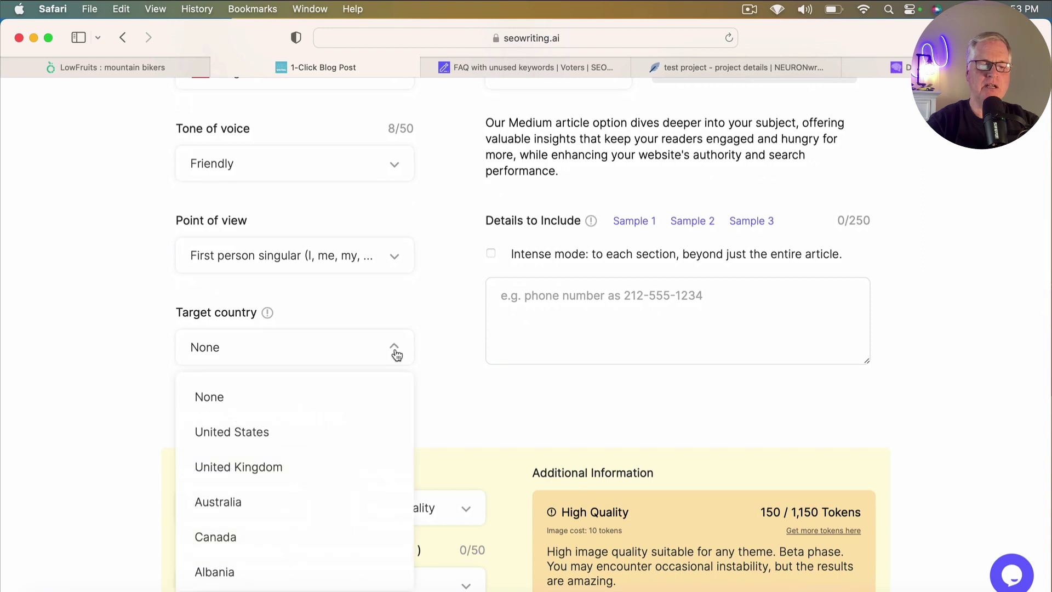
pyautogui.click(293, 432)
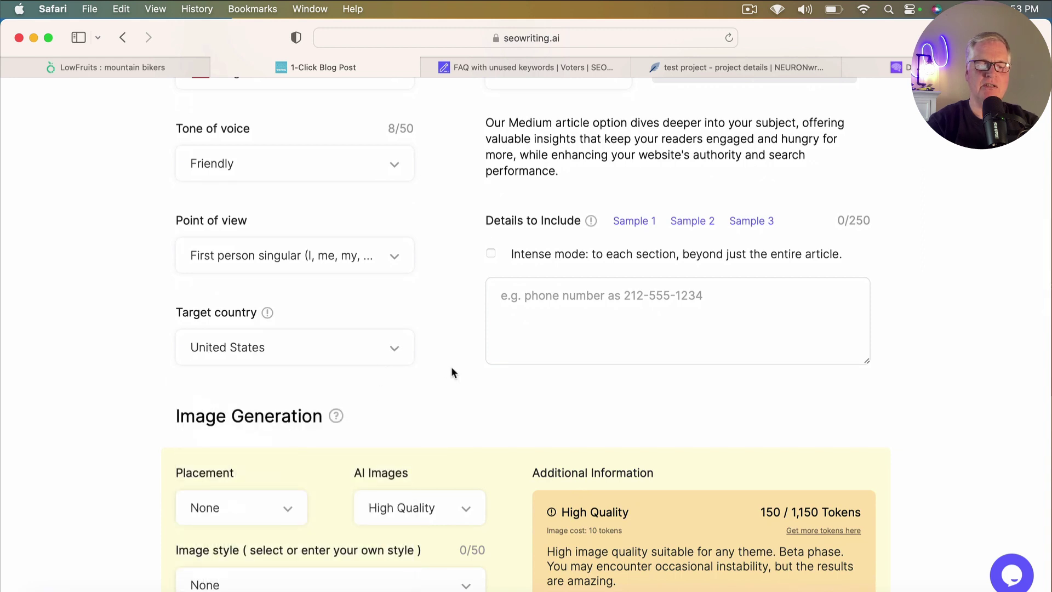
# Keep the article size at Medium (2400-3600 words, 9-12 H2 headings)
pyautogui.scroll(2, 443, 338)
pyautogui.scroll(-1, 443, 338)
pyautogui.scroll(1, 443, 338)
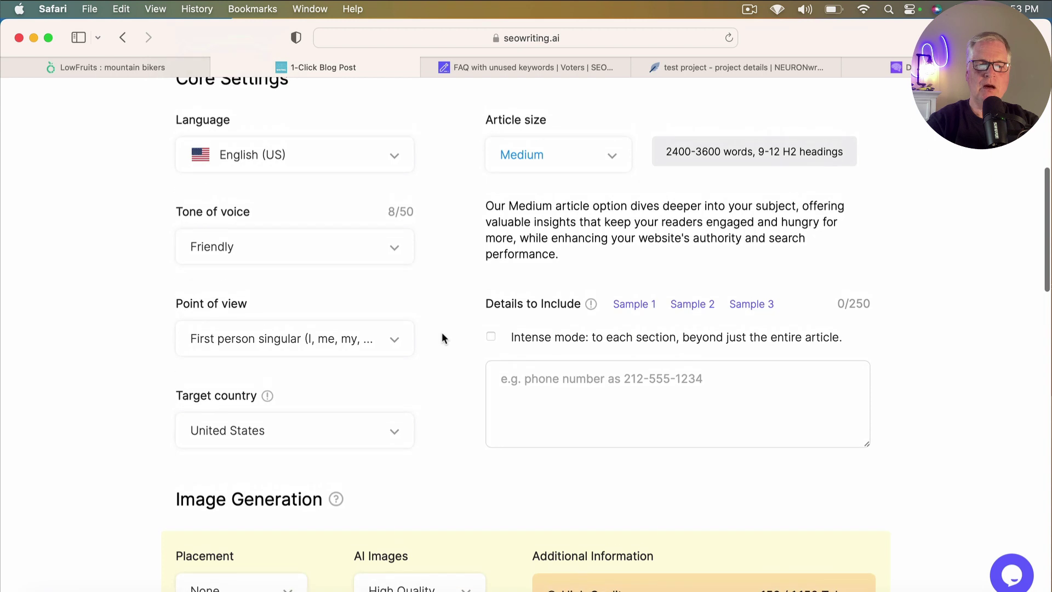
pyautogui.click(614, 159)
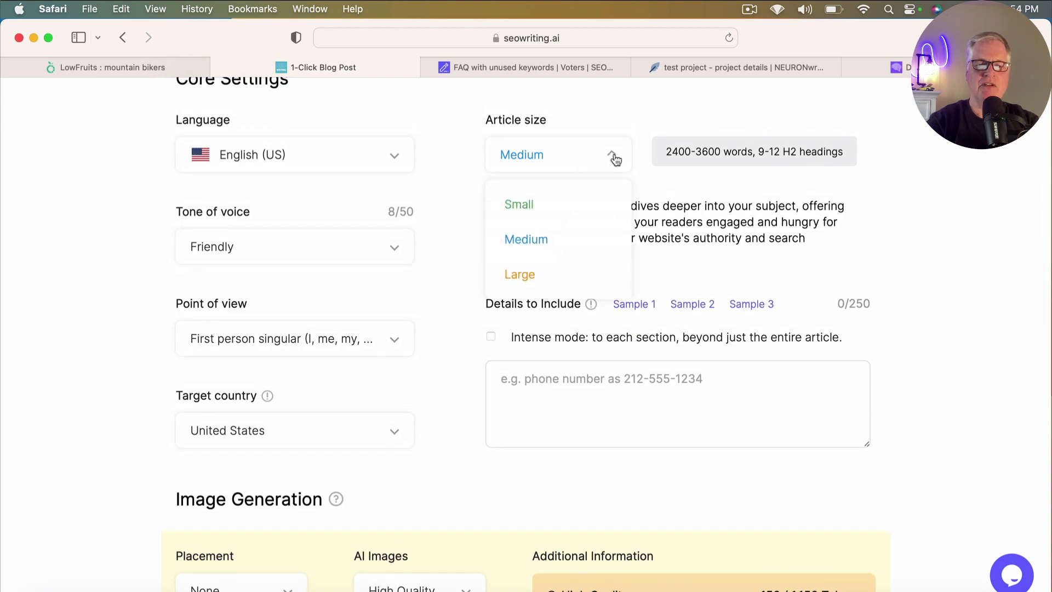
pyautogui.click(558, 241)
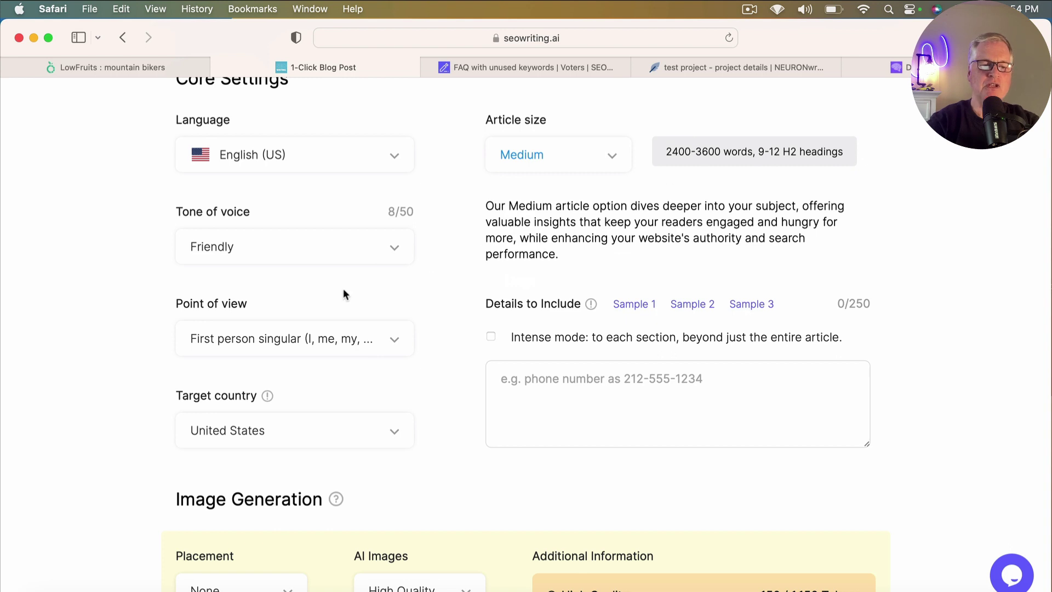
# Set the article's image placement to In Each Section
pyautogui.scroll(-6, 458, 343)
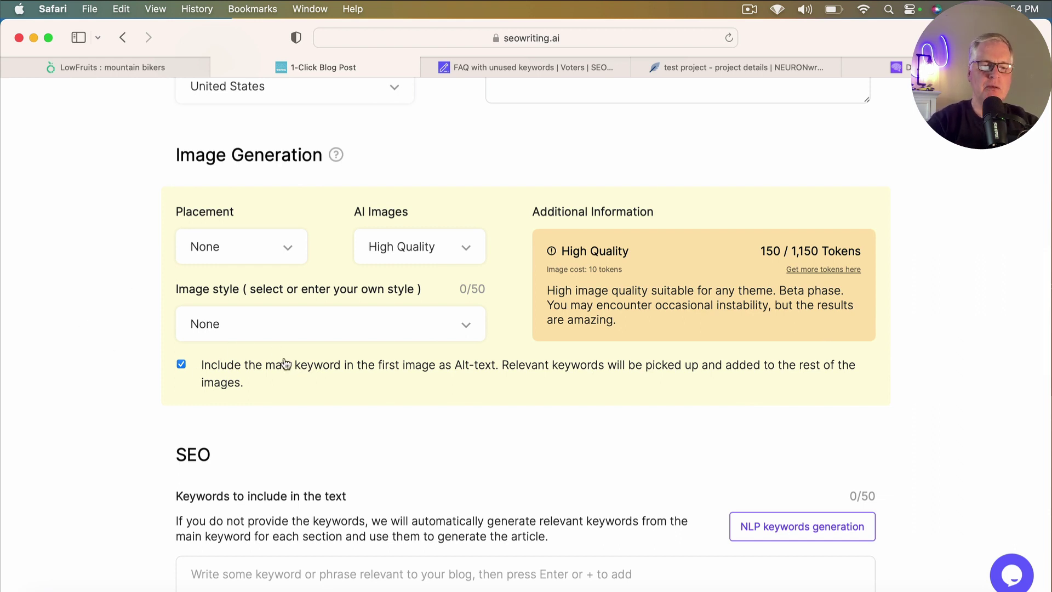
pyautogui.click(287, 248)
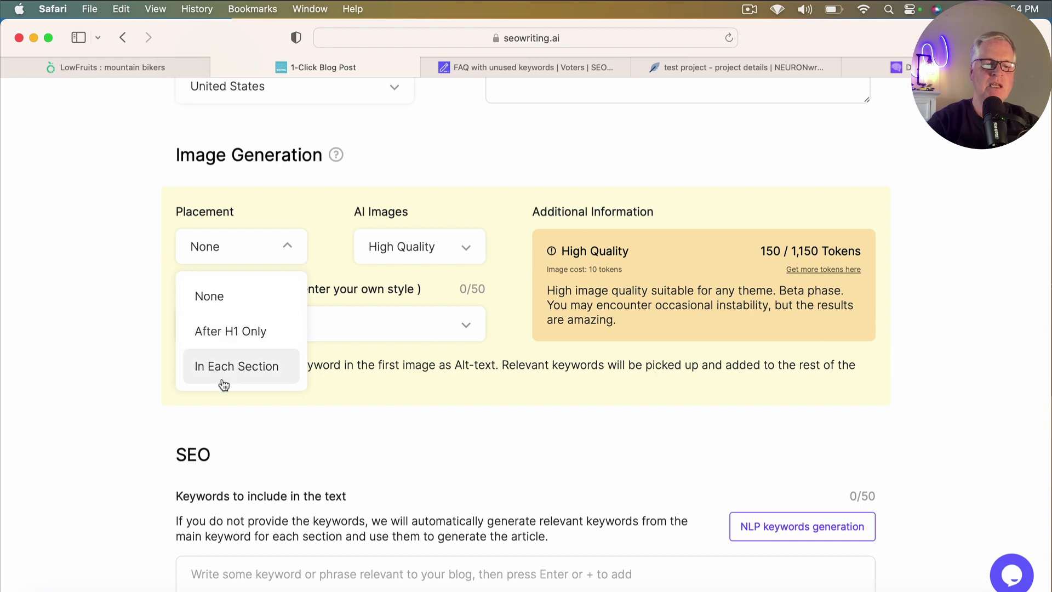
pyautogui.click(253, 377)
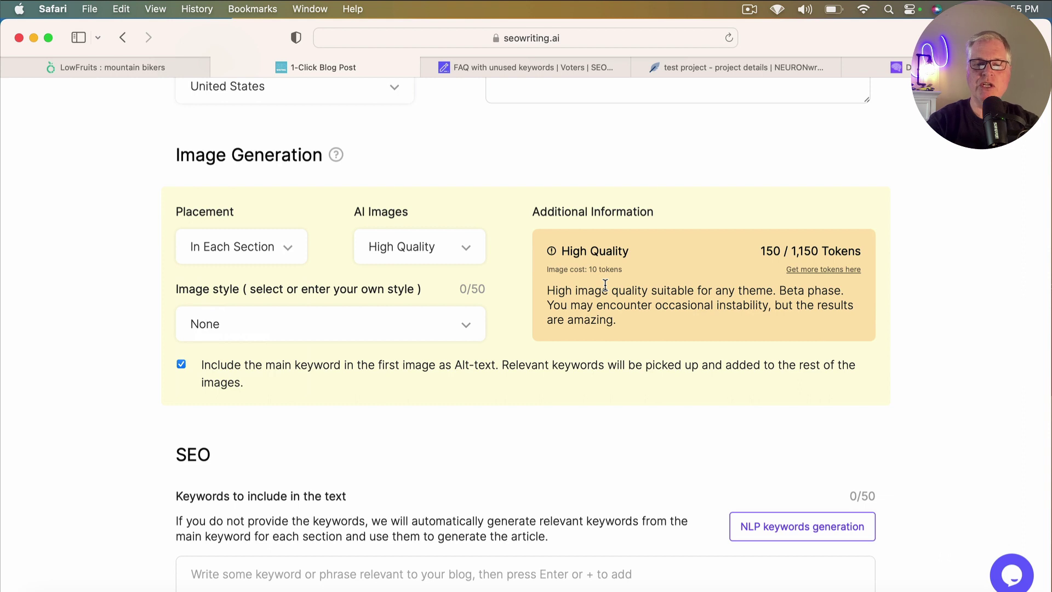
# Keep AI image quality at High Quality after trying Optimal, and set image style to Cinematic
pyautogui.click(467, 249)
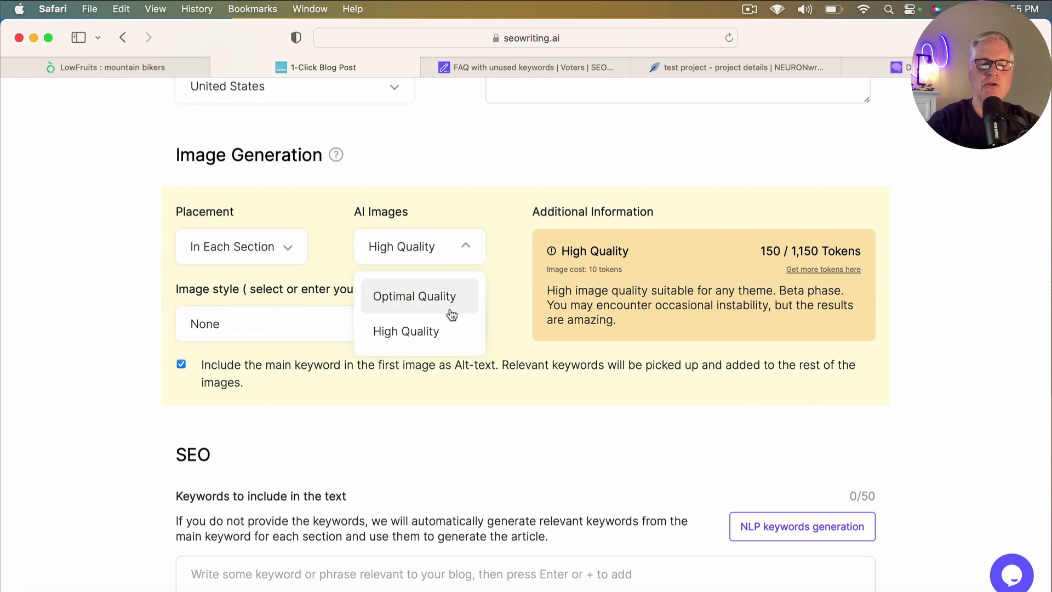
pyautogui.click(451, 313)
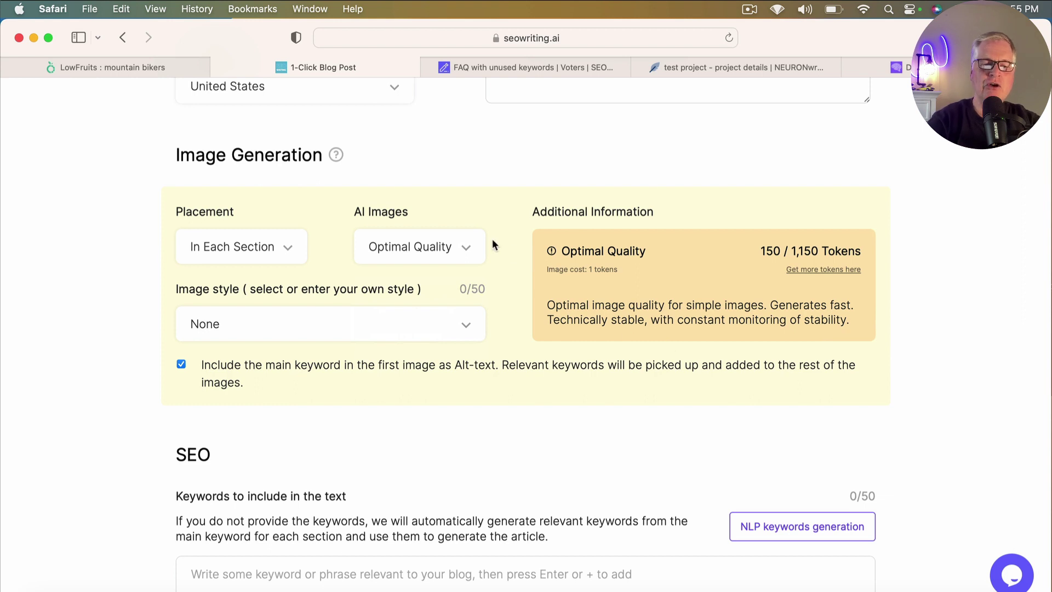
pyautogui.click(466, 251)
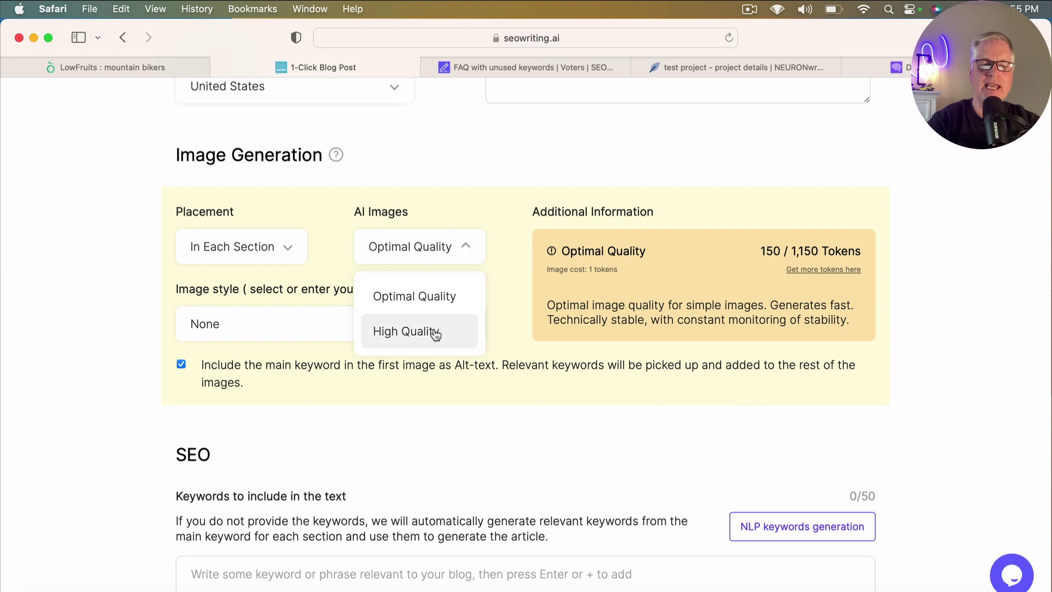
pyautogui.click(435, 336)
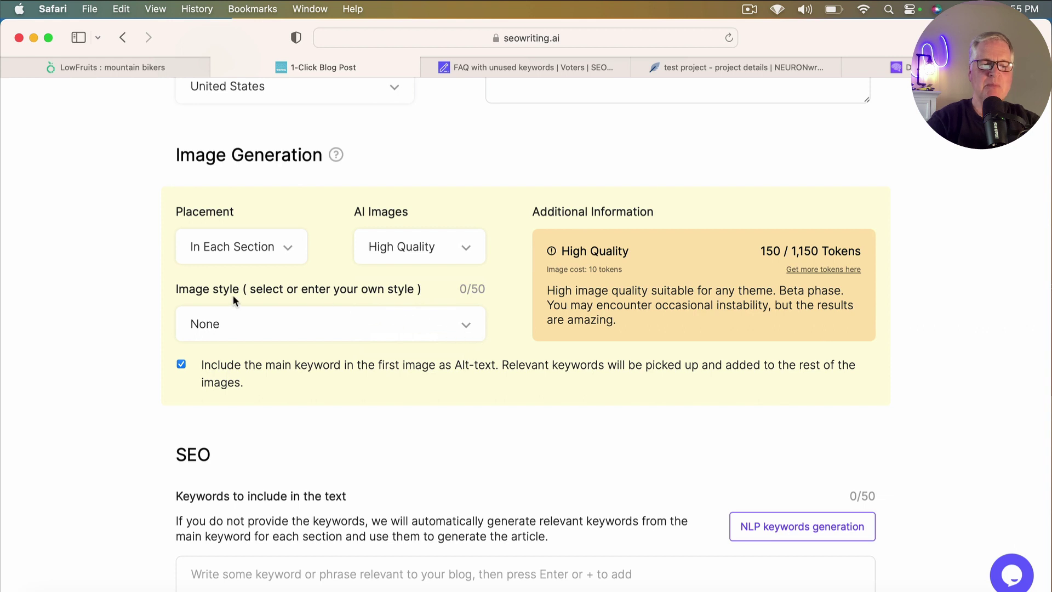
pyautogui.click(470, 327)
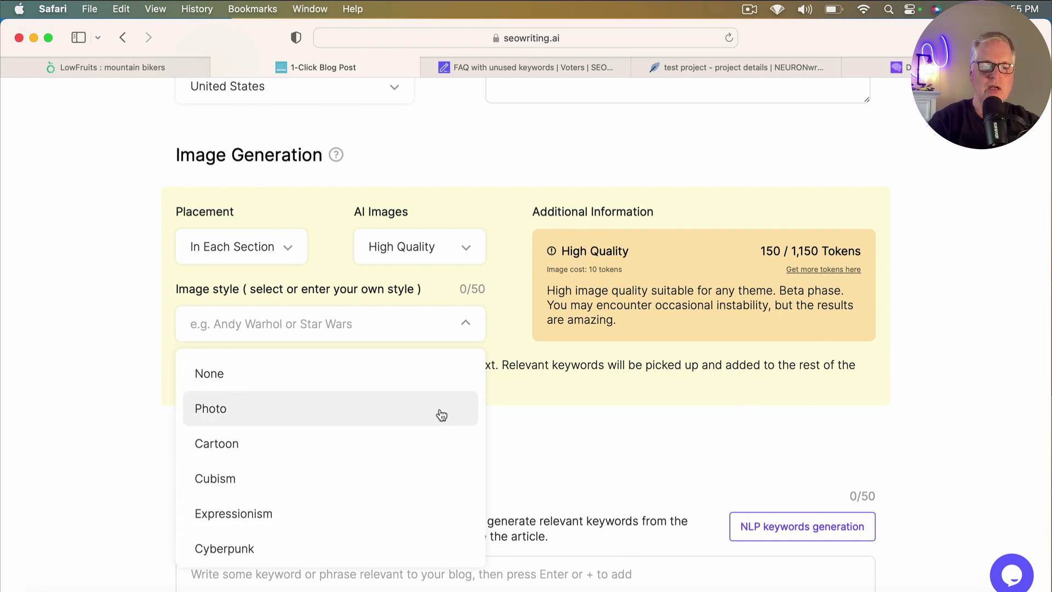
pyautogui.scroll(-2, 438, 415)
pyautogui.scroll(-3, 440, 415)
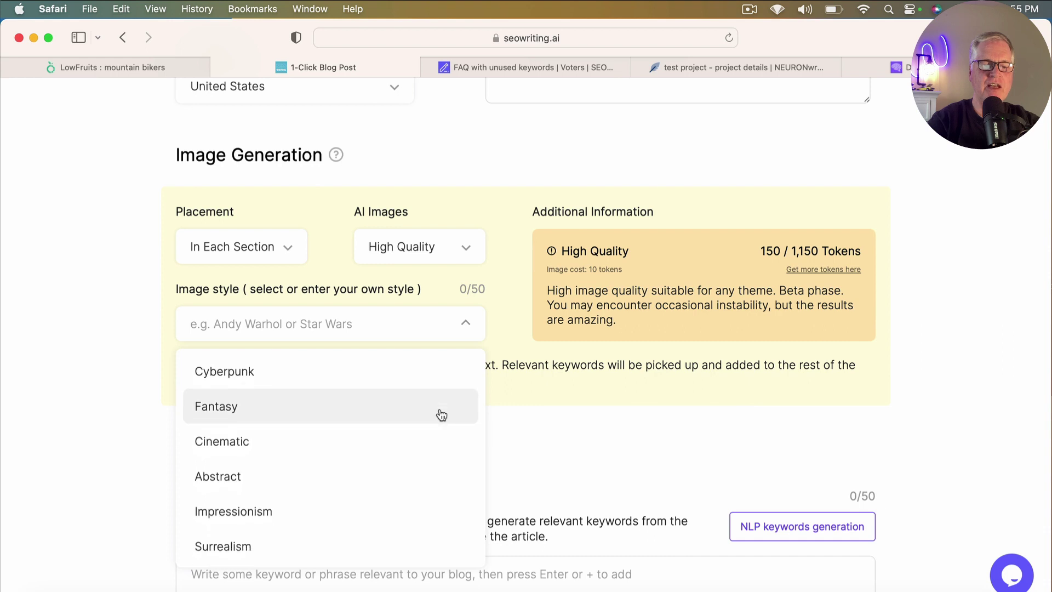
pyautogui.click(307, 450)
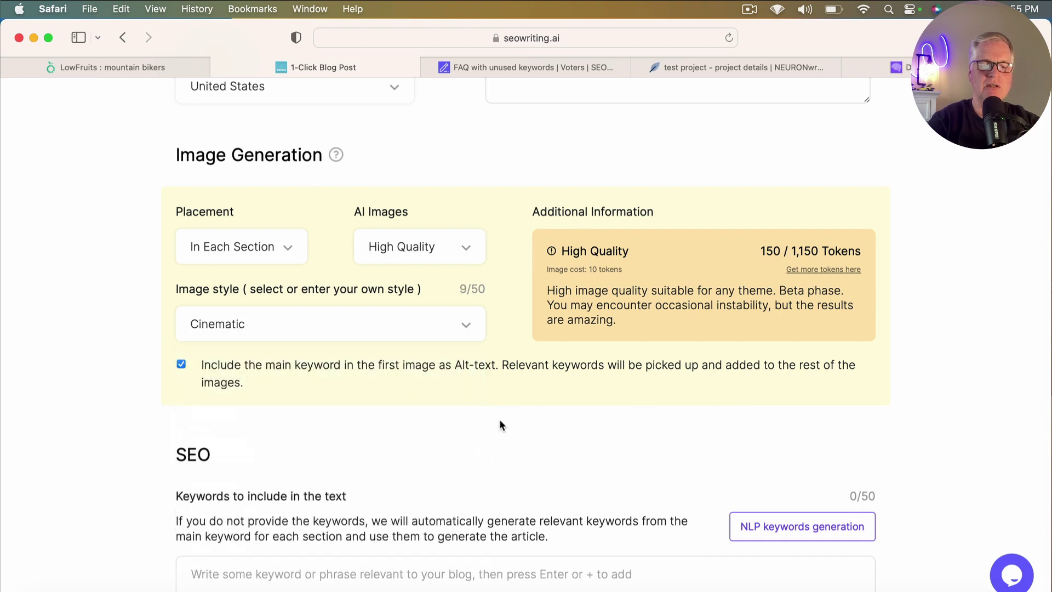
pyautogui.scroll(-3, 499, 419)
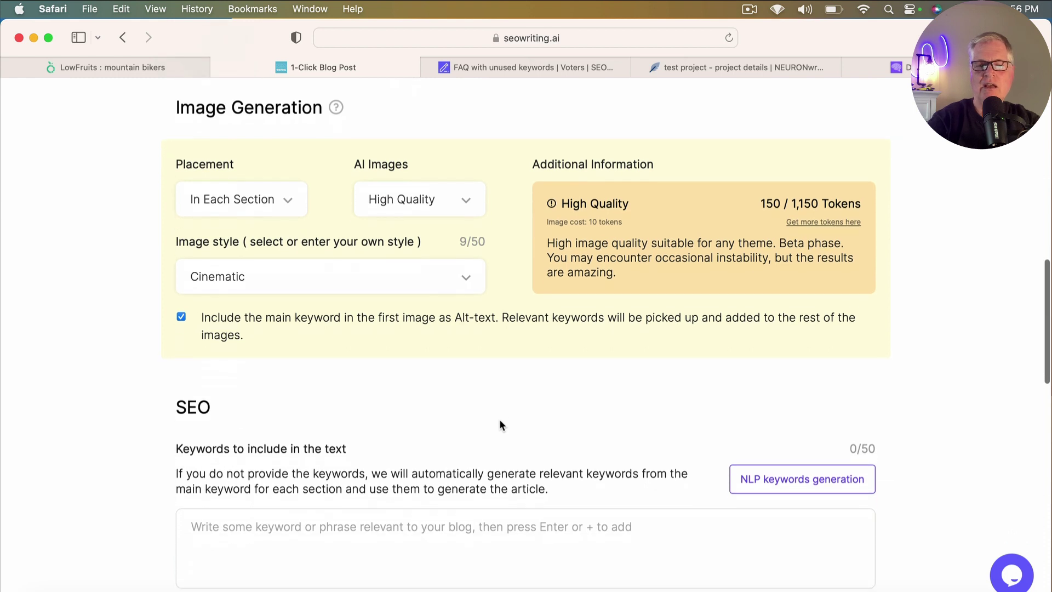
pyautogui.scroll(1, 499, 420)
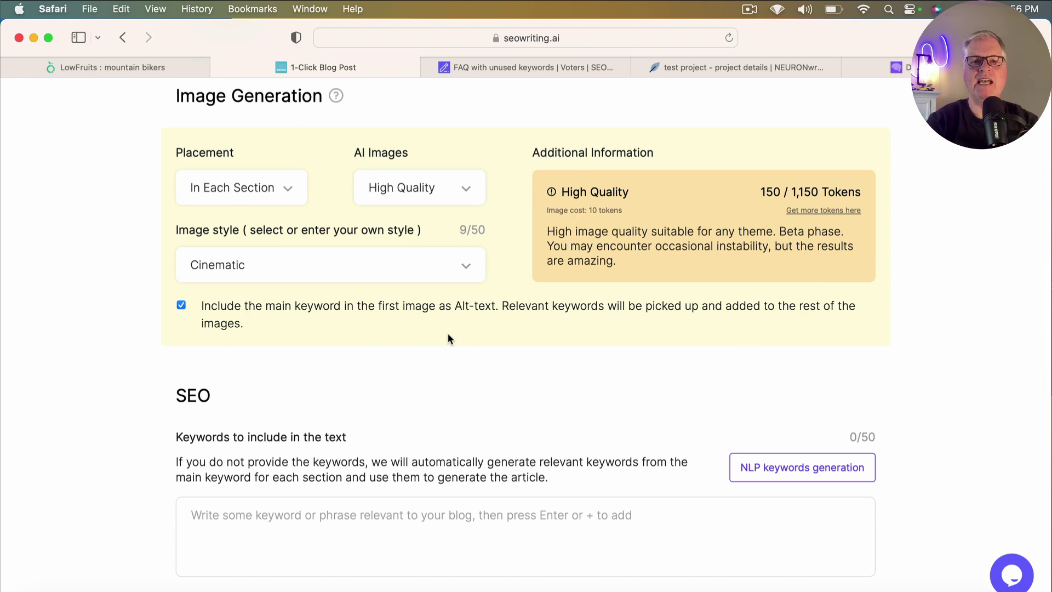
pyautogui.scroll(-1, 449, 338)
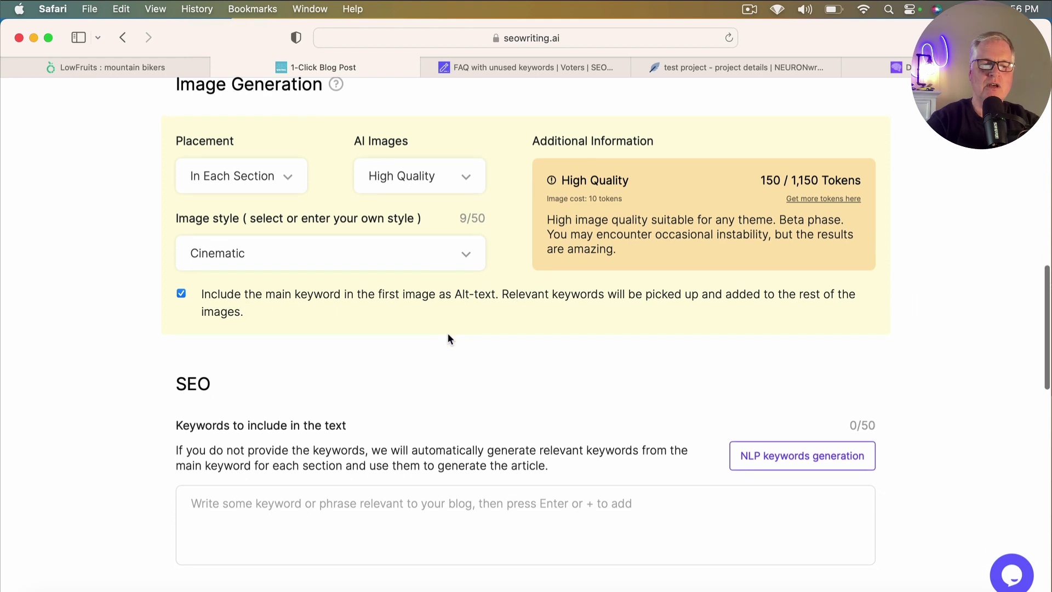
pyautogui.scroll(2, 448, 338)
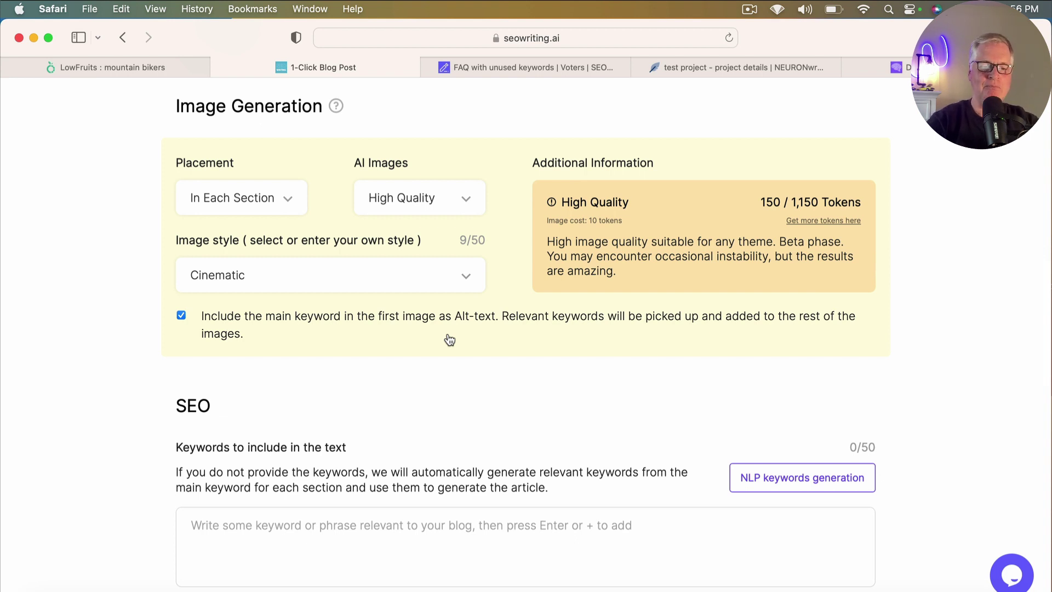
# Generate NLP keywords, then remove all nine, from 'mountain biking over 60' to 'mountain biking for mature adults'
pyautogui.scroll(-5, 544, 353)
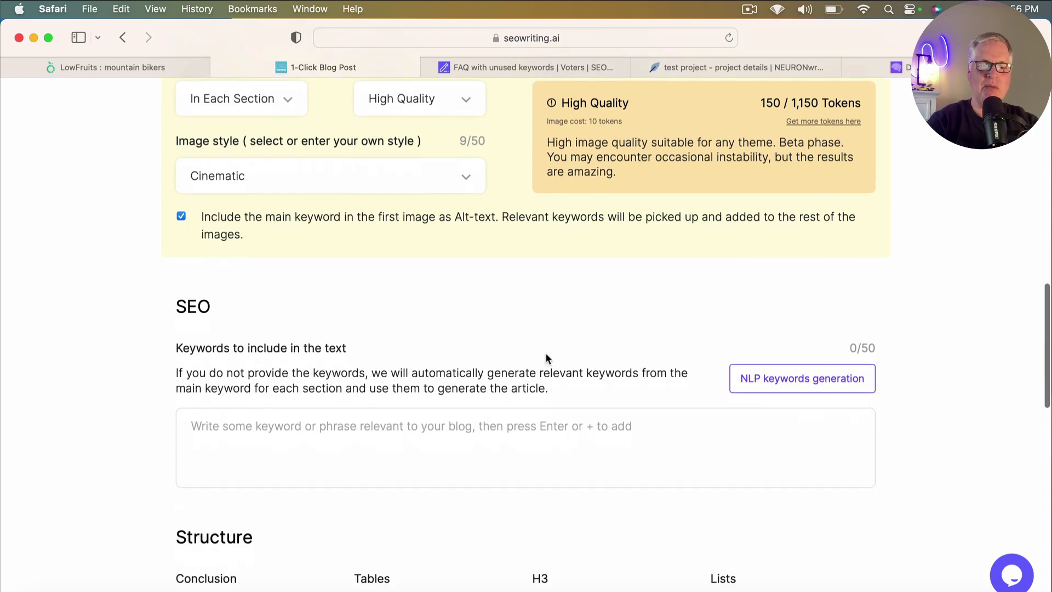
pyautogui.scroll(-3, 546, 353)
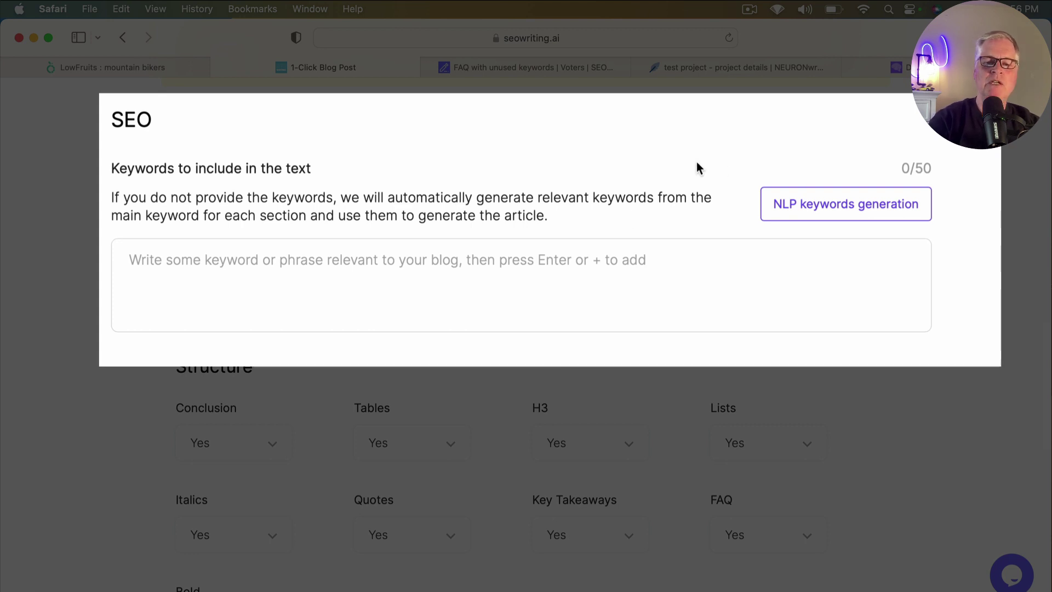
pyautogui.click(821, 214)
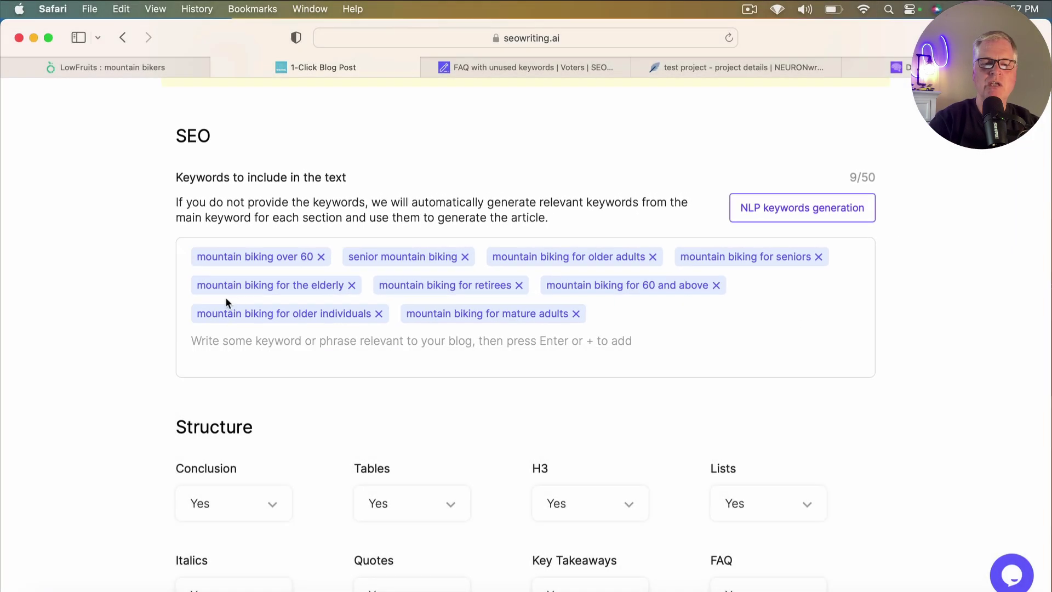
pyautogui.click(320, 258)
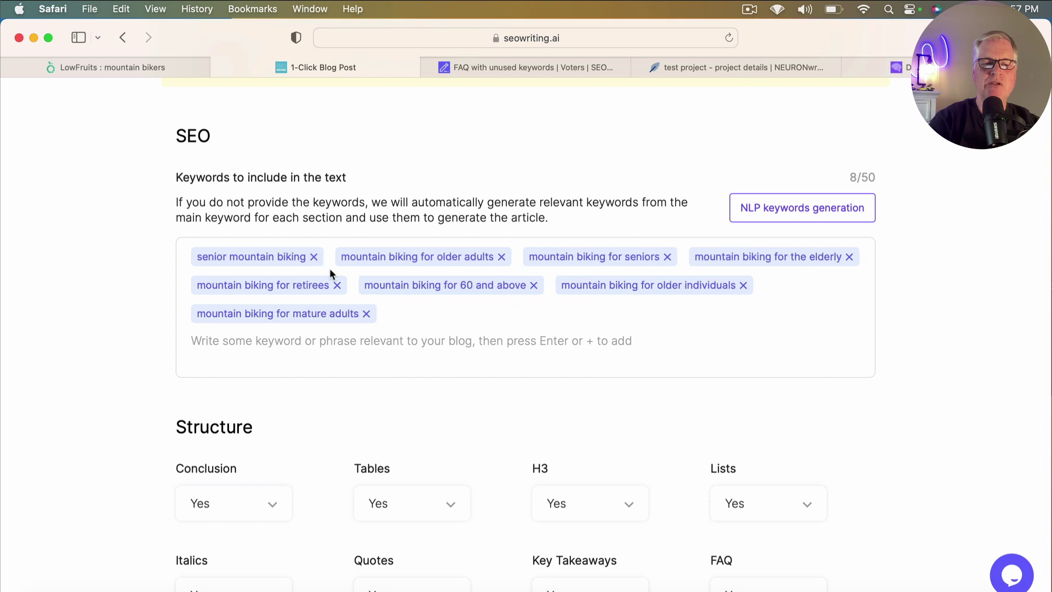
pyautogui.click(314, 258)
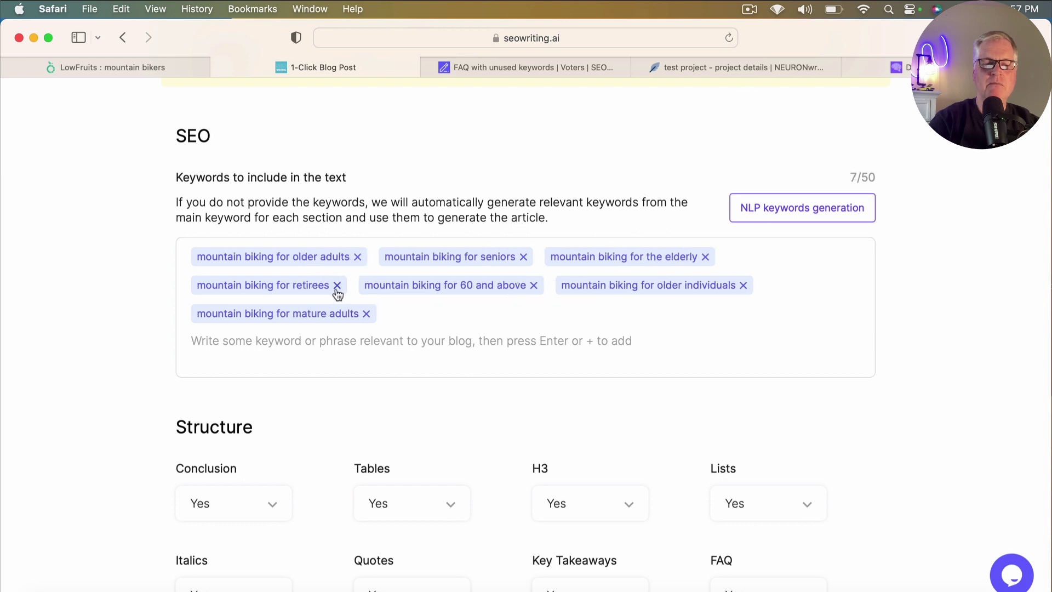
pyautogui.click(337, 286)
pyautogui.click(358, 257)
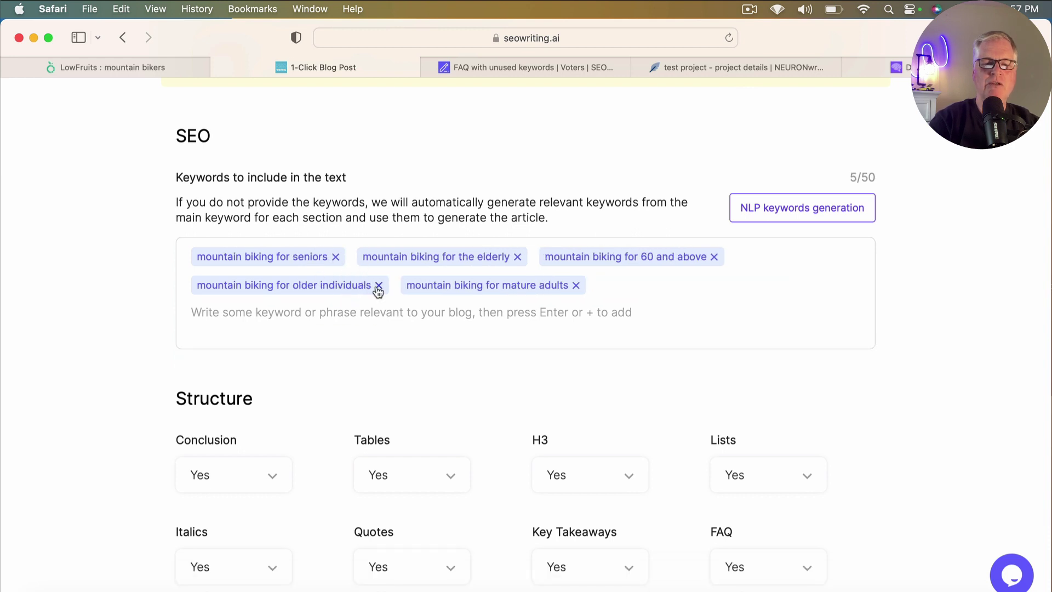
pyautogui.click(378, 285)
pyautogui.click(335, 257)
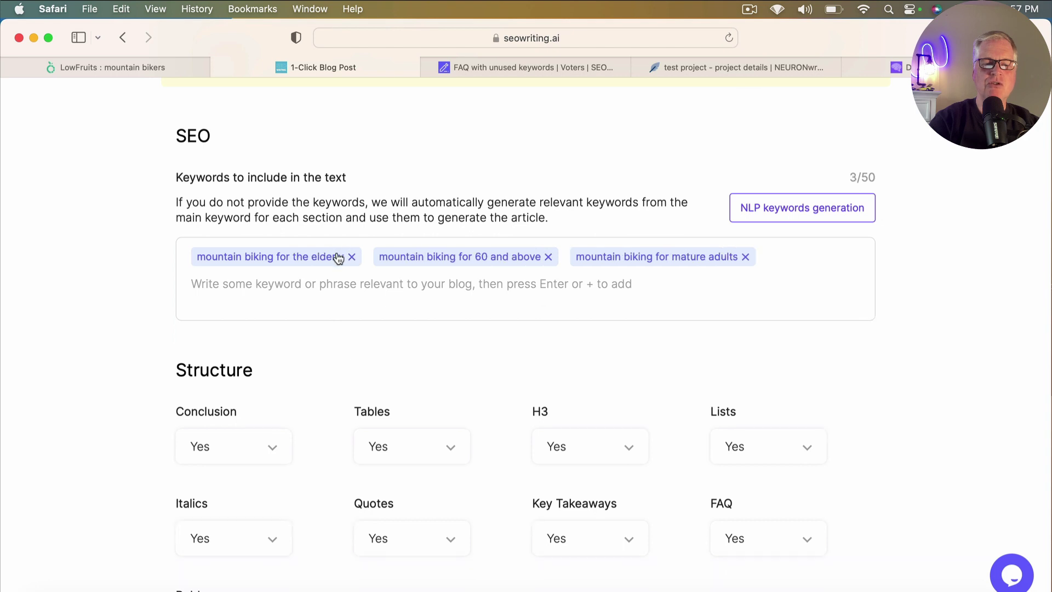
pyautogui.click(352, 258)
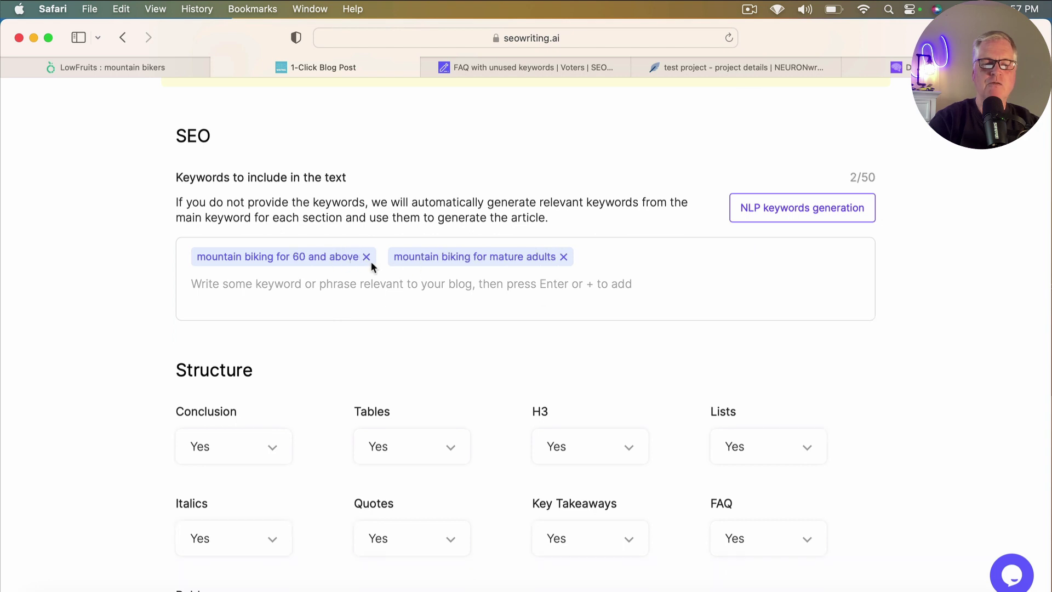
pyautogui.click(366, 257)
pyautogui.click(367, 257)
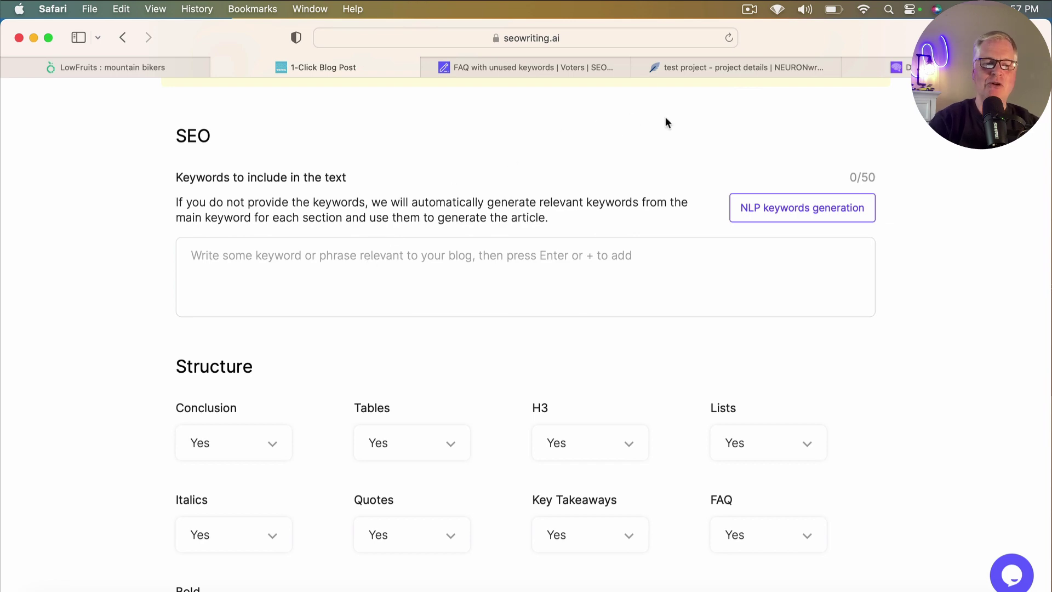
# Copy the main keyword and go to NeuronWriter's Content writer page for the test project
pyautogui.scroll(10, 500, 194)
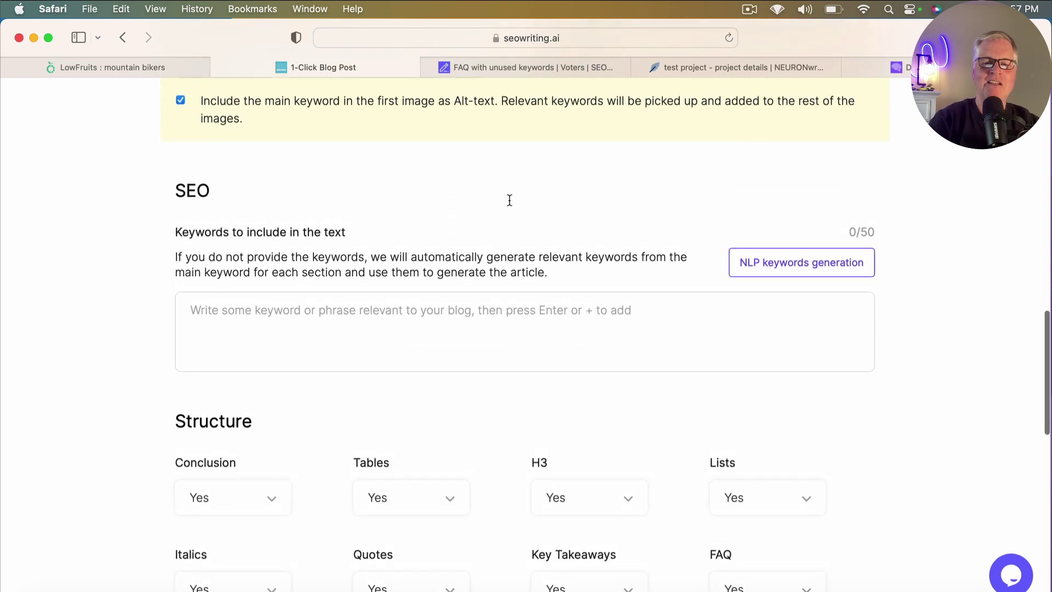
pyautogui.scroll(10, 508, 199)
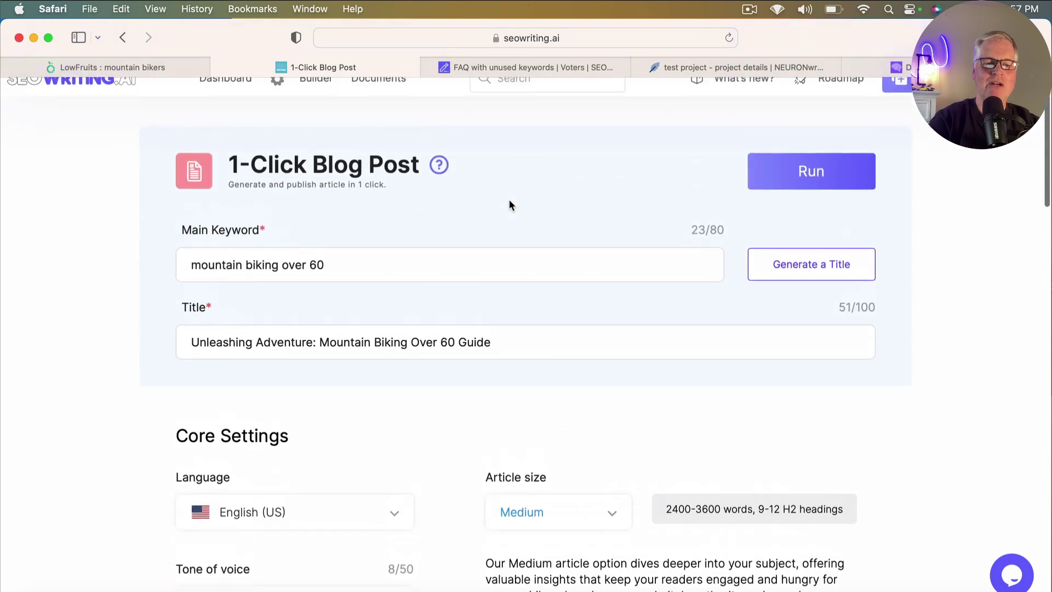
pyautogui.tripleClick(297, 279)
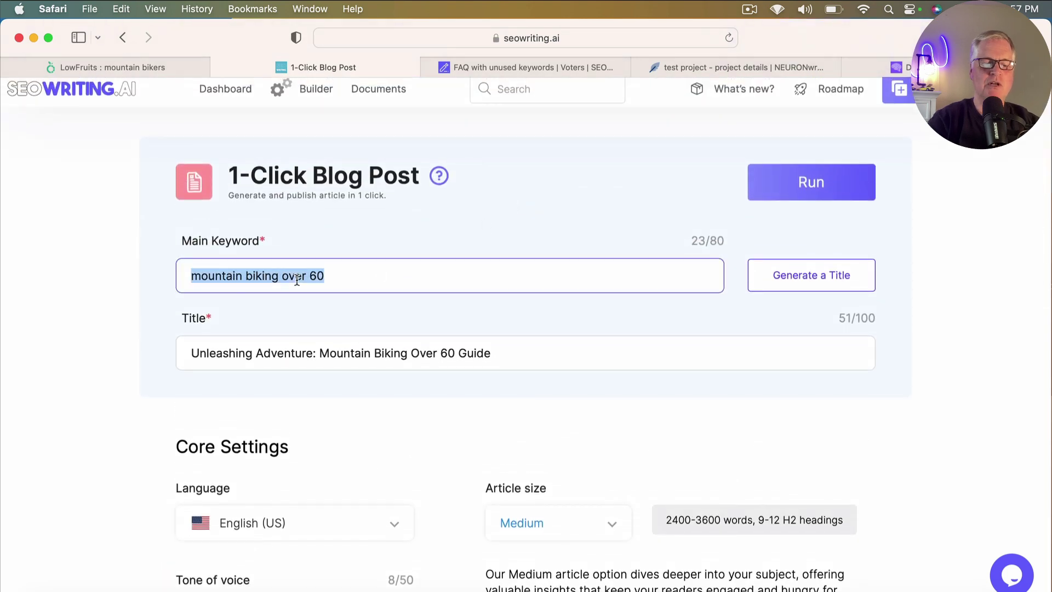
pyautogui.press('super+c')
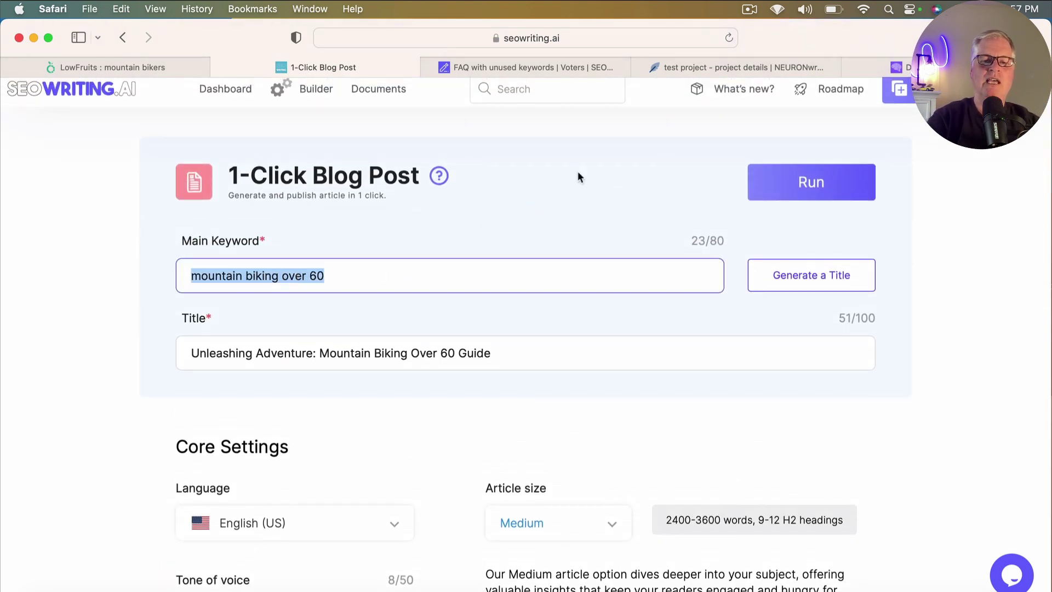
pyautogui.click(679, 69)
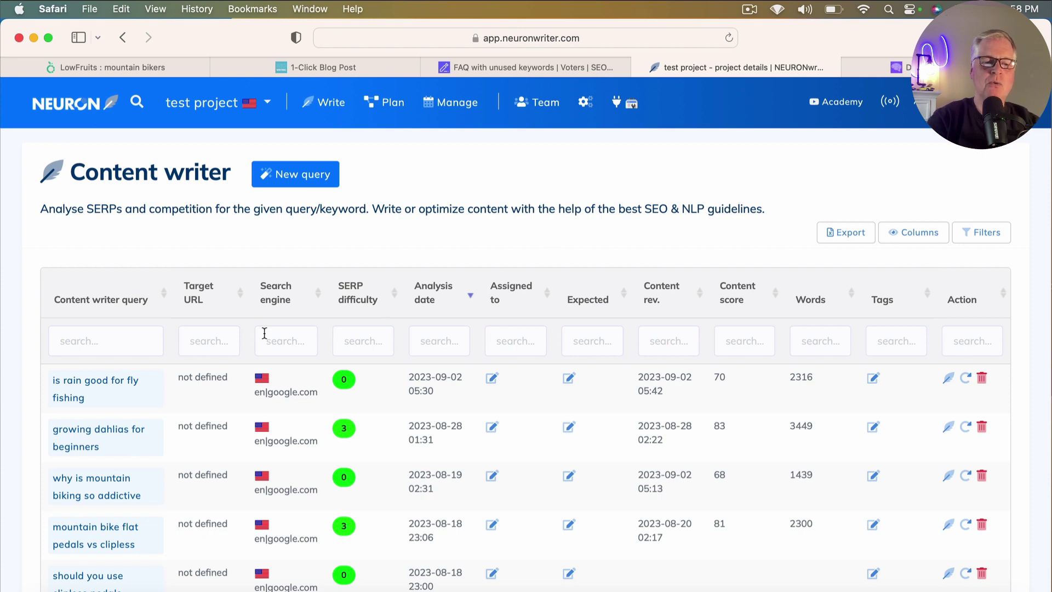
# Start a NeuronWriter query for 'mountain biking over 60' in United States, English
pyautogui.click(98, 346)
pyautogui.click(301, 183)
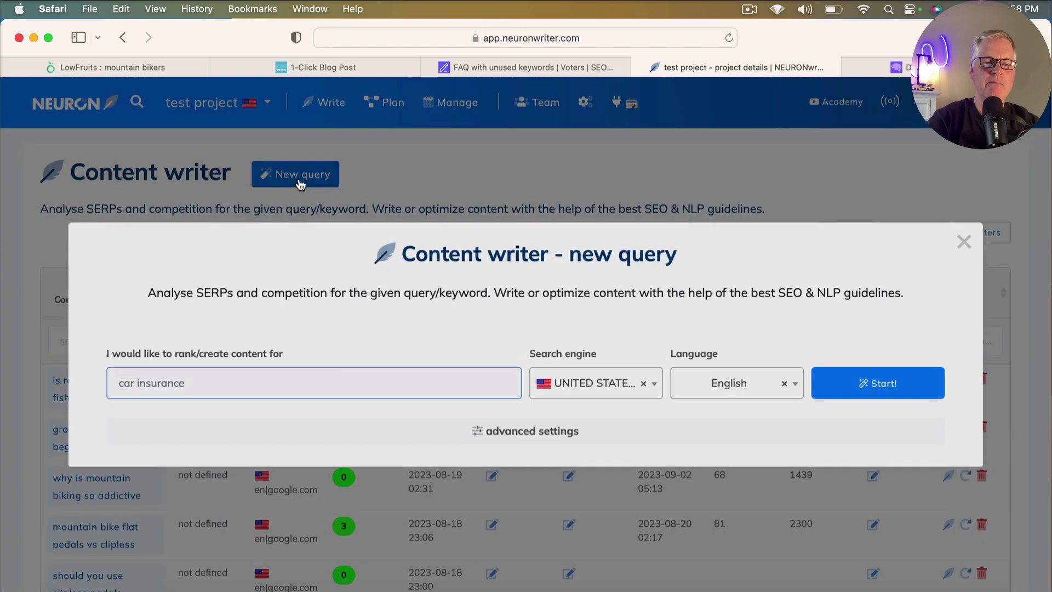
pyautogui.press('super+v')
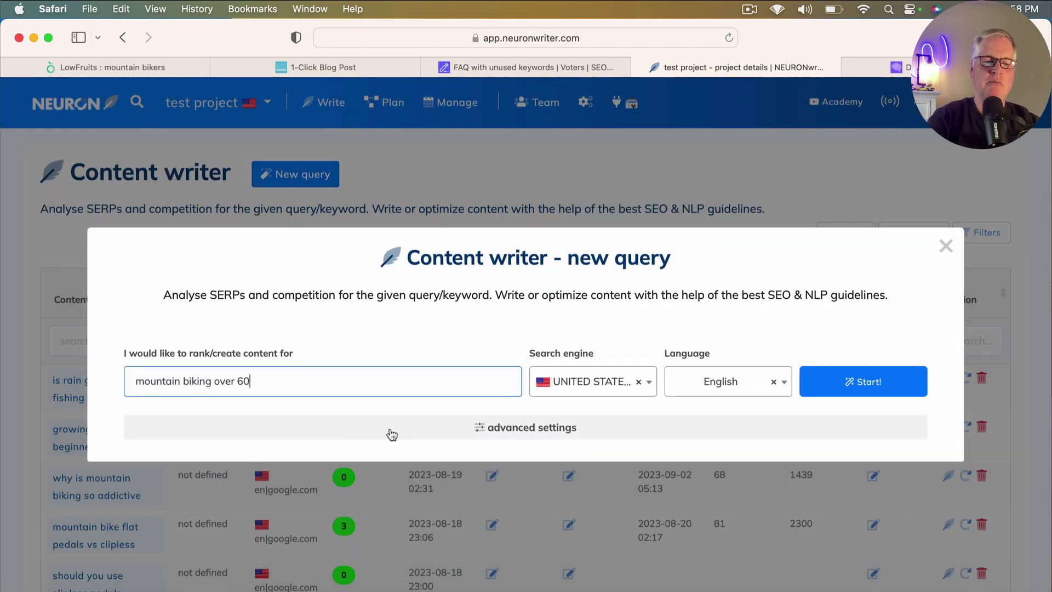
pyautogui.click(873, 388)
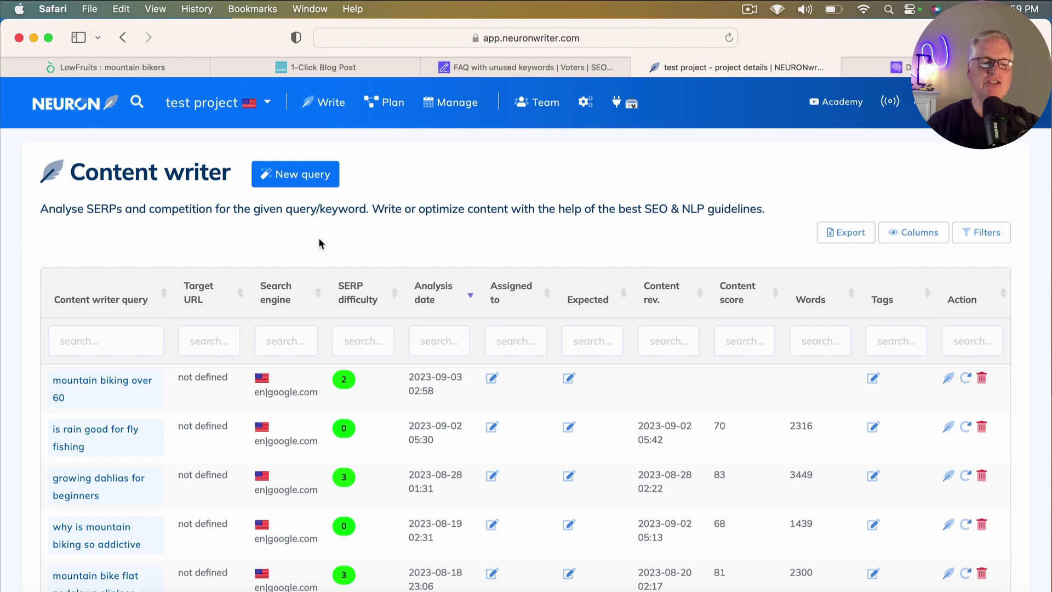
# Open the 'mountain biking over 60' analysis and use competitors ranked 2–11, leaving out rank 1
pyautogui.click(103, 385)
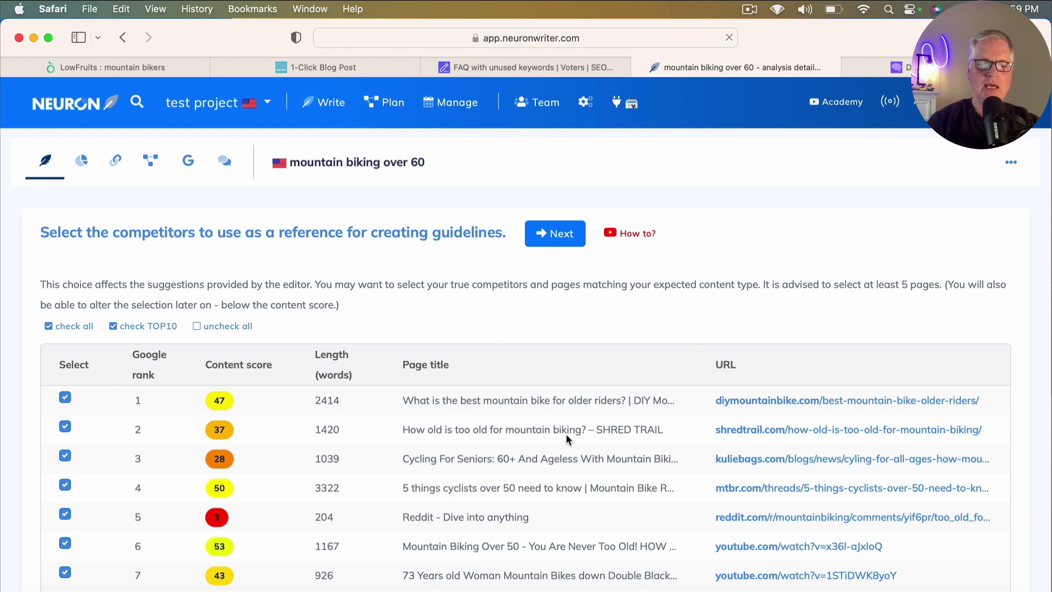
pyautogui.scroll(-5, 585, 442)
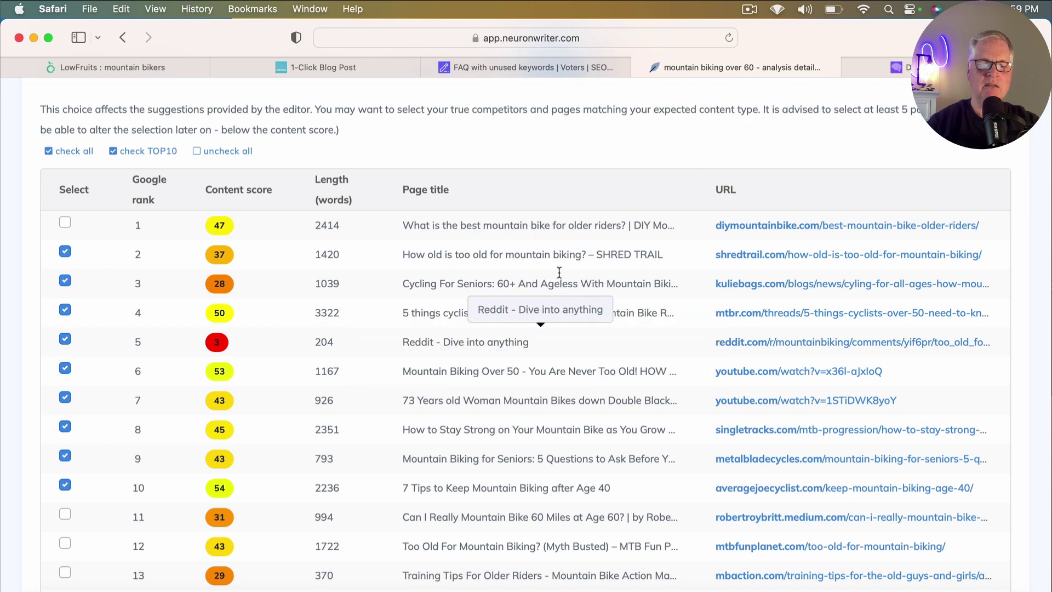
pyautogui.scroll(-3, 537, 353)
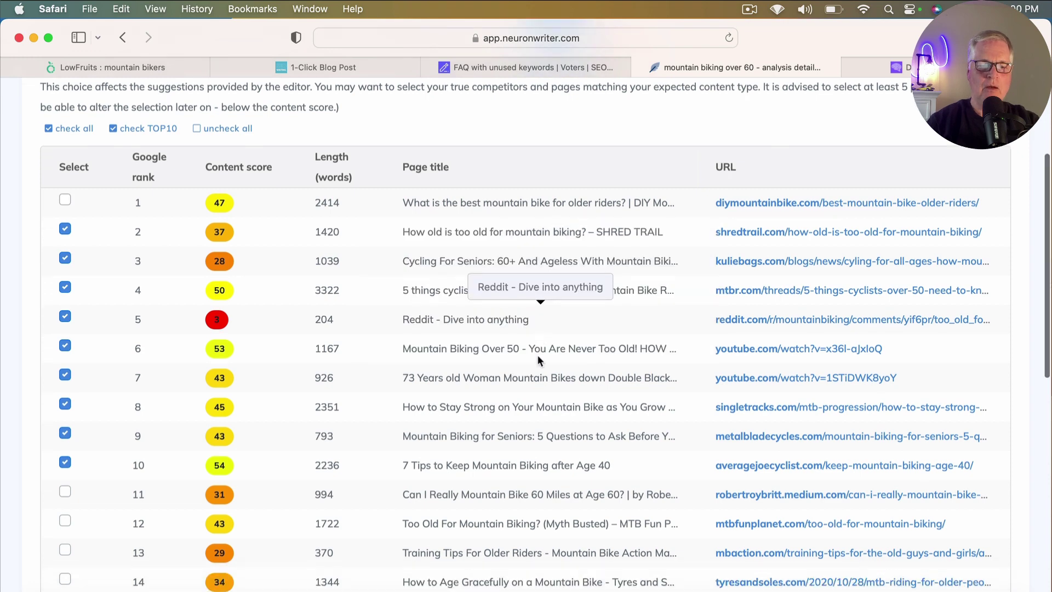
pyautogui.scroll(-1, 538, 359)
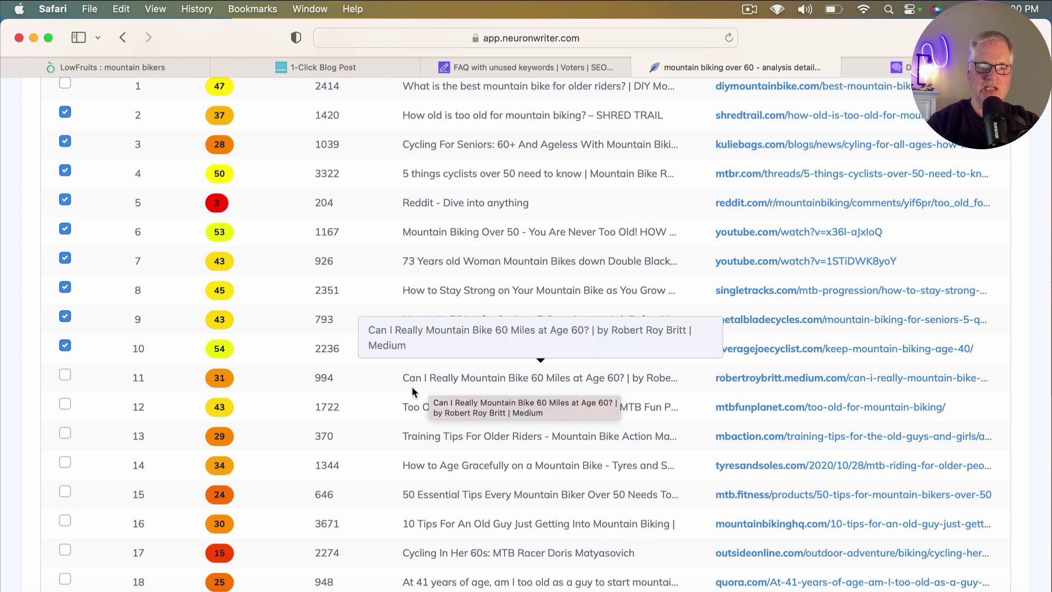
pyautogui.click(64, 374)
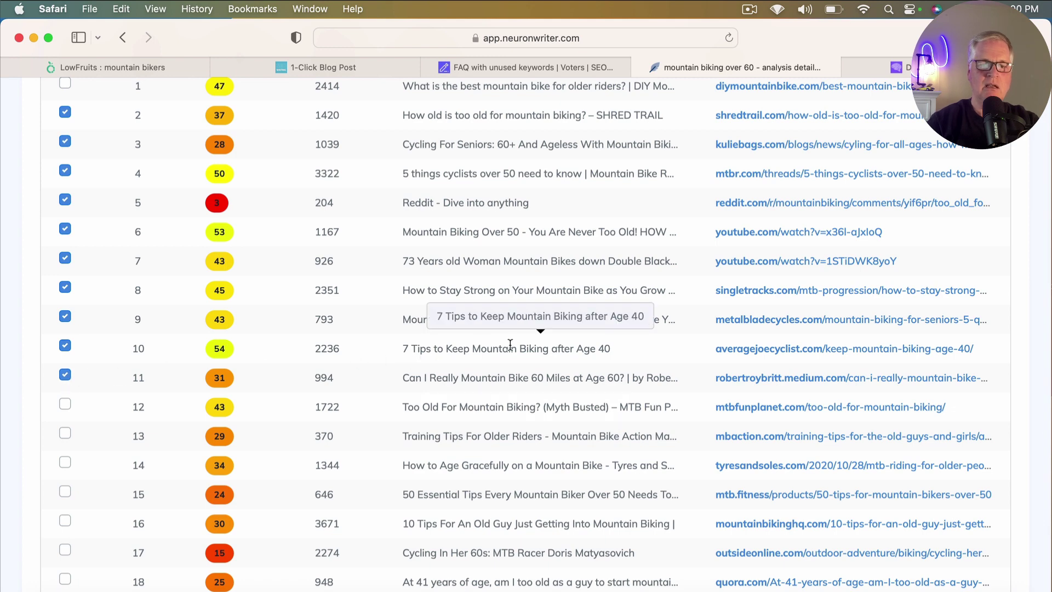
pyautogui.scroll(6, 512, 348)
pyautogui.scroll(-4, 512, 350)
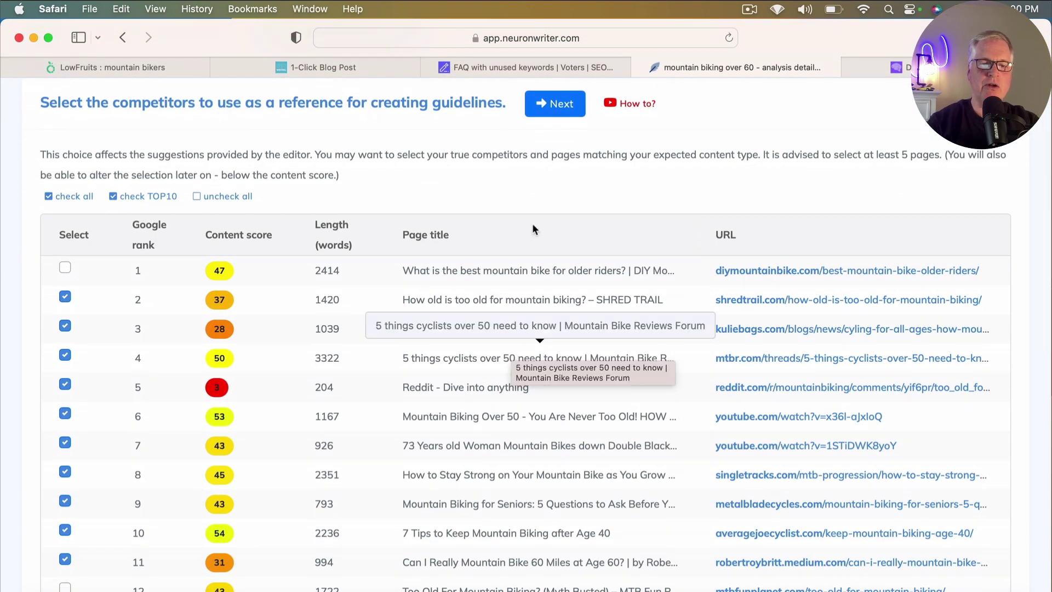
# Generate guidelines and review suggested terms such as long climbs, cadence and bone loss
pyautogui.click(558, 105)
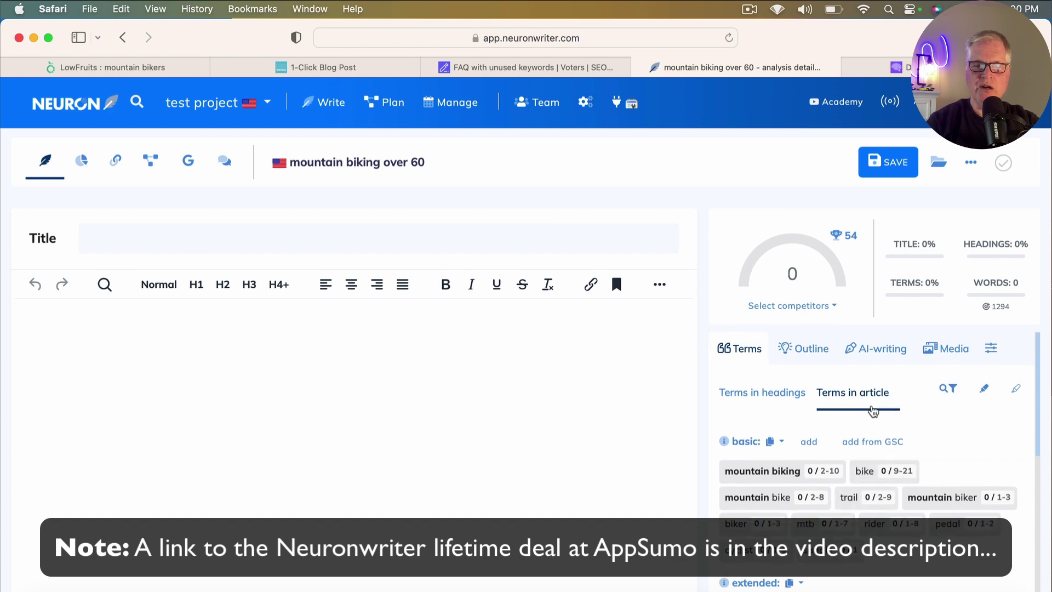
pyautogui.scroll(-2, 876, 439)
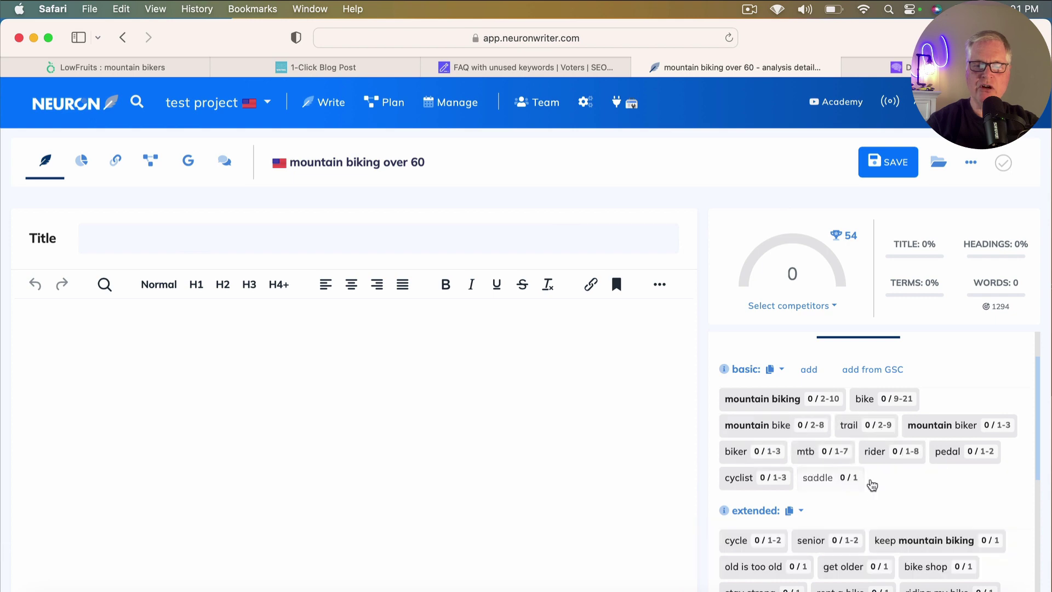
pyautogui.scroll(-4, 854, 477)
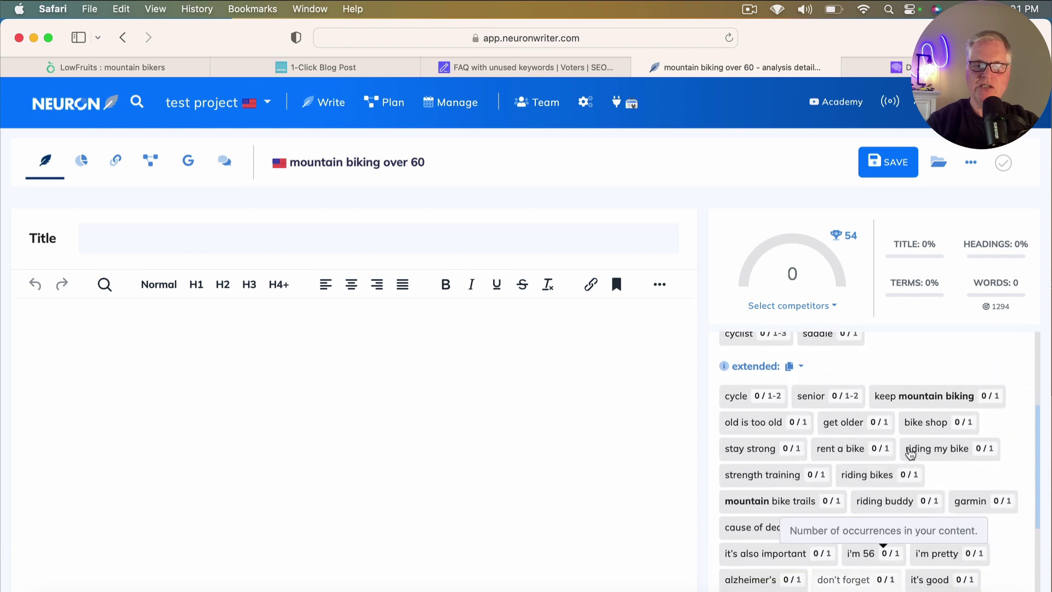
pyautogui.scroll(2, 870, 502)
pyautogui.scroll(3, 871, 503)
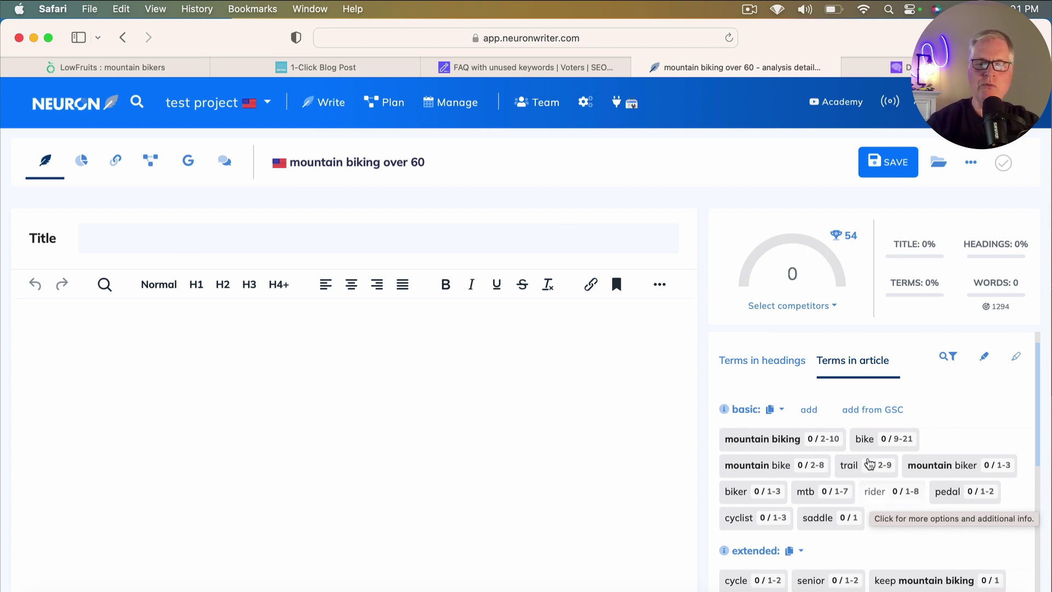
pyautogui.scroll(-15, 872, 503)
pyautogui.scroll(2, 867, 463)
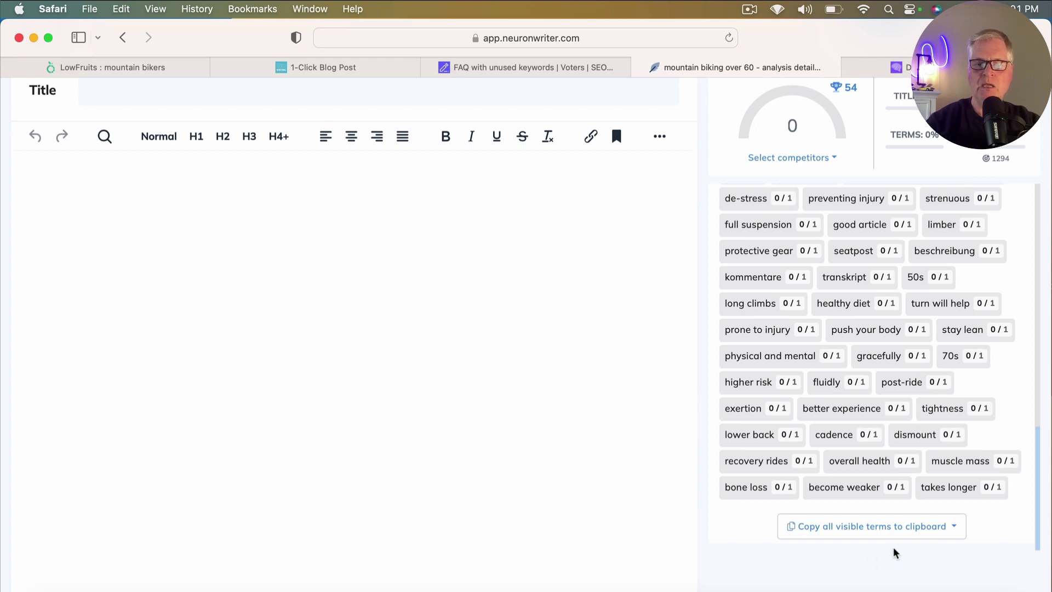
# Copy all visible terms as a list of terms into an untitled Google Docs document
pyautogui.click(853, 529)
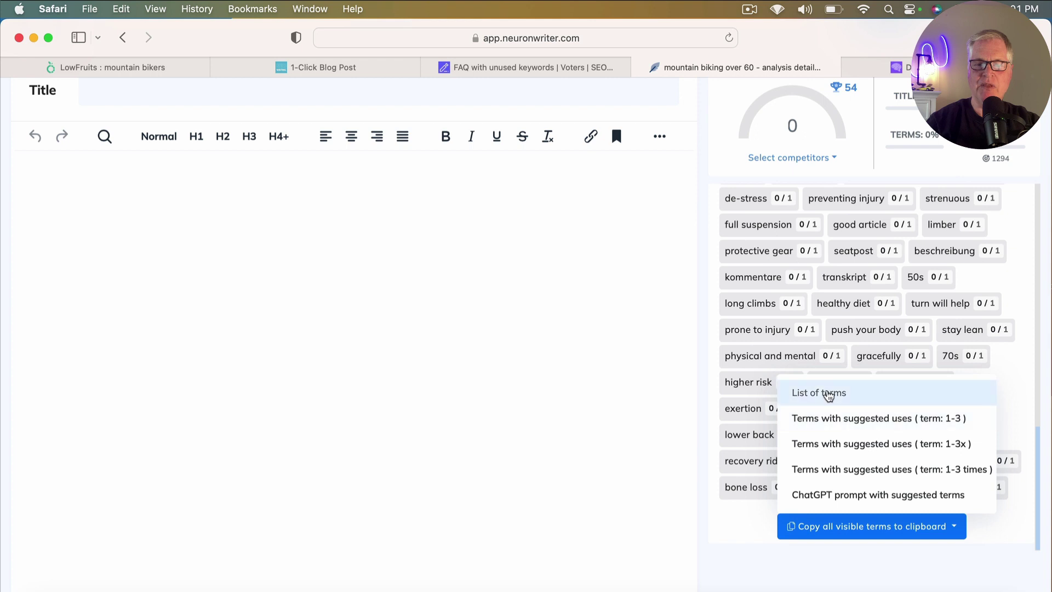
pyautogui.click(827, 393)
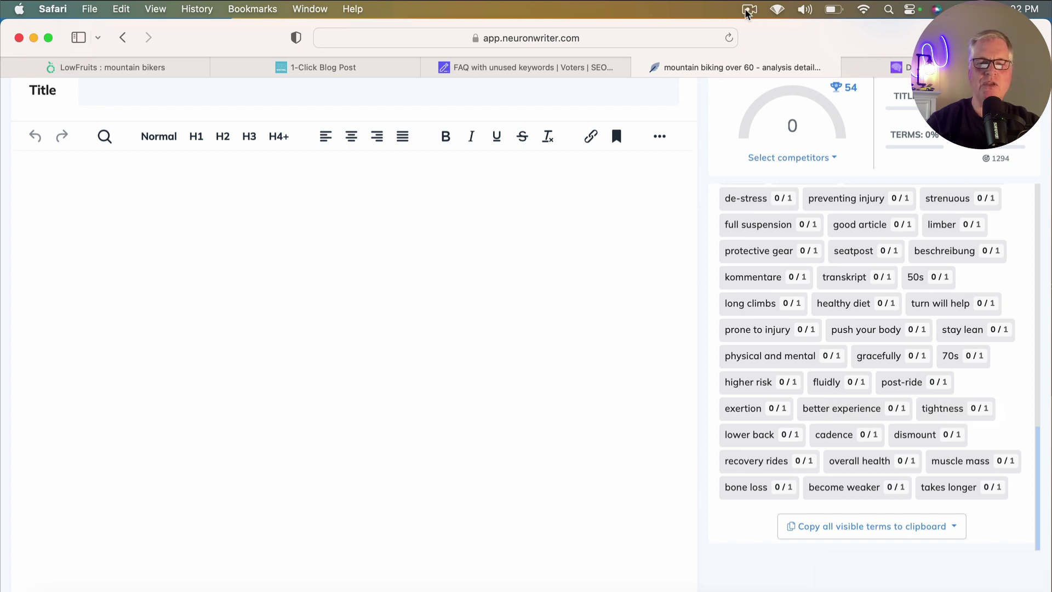
pyautogui.click(748, 10)
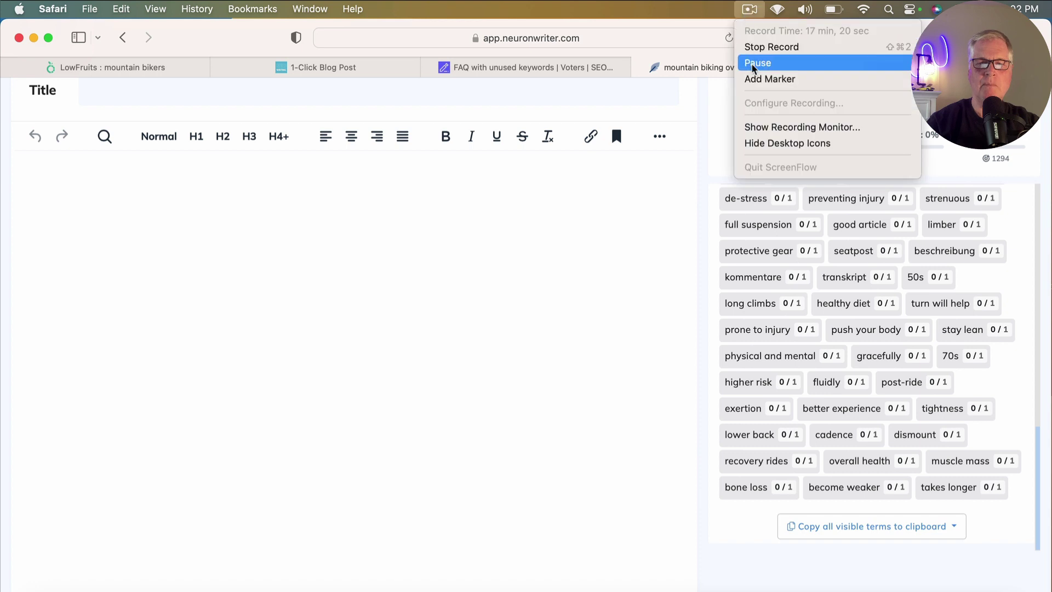
pyautogui.click(757, 63)
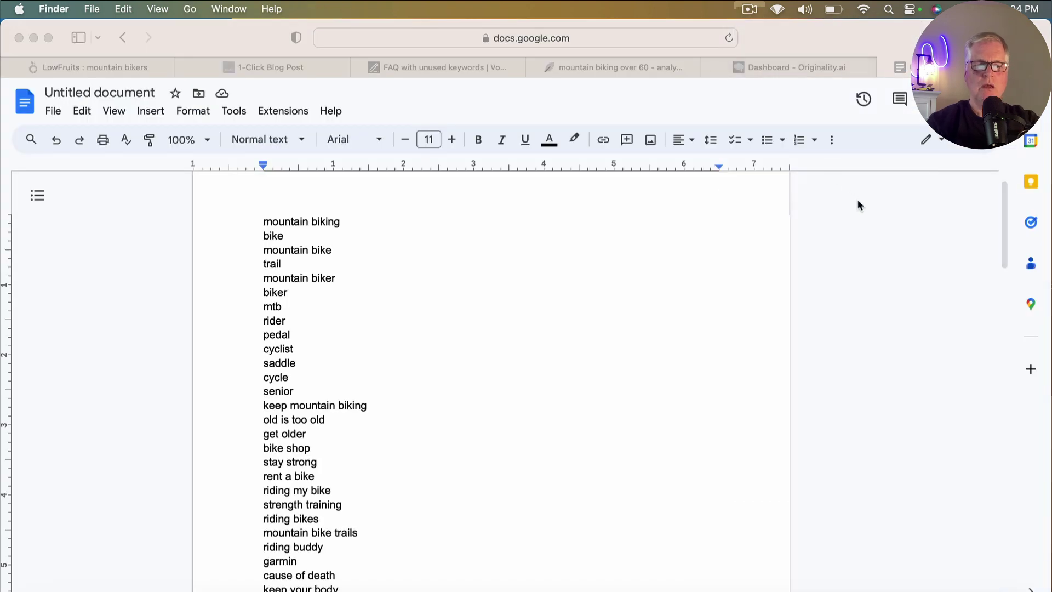
# Select the whole pasted term list in Google Docs, from 'mountain biking' to 'takes longer'
pyautogui.scroll(-3, 374, 294)
pyautogui.scroll(3, 373, 290)
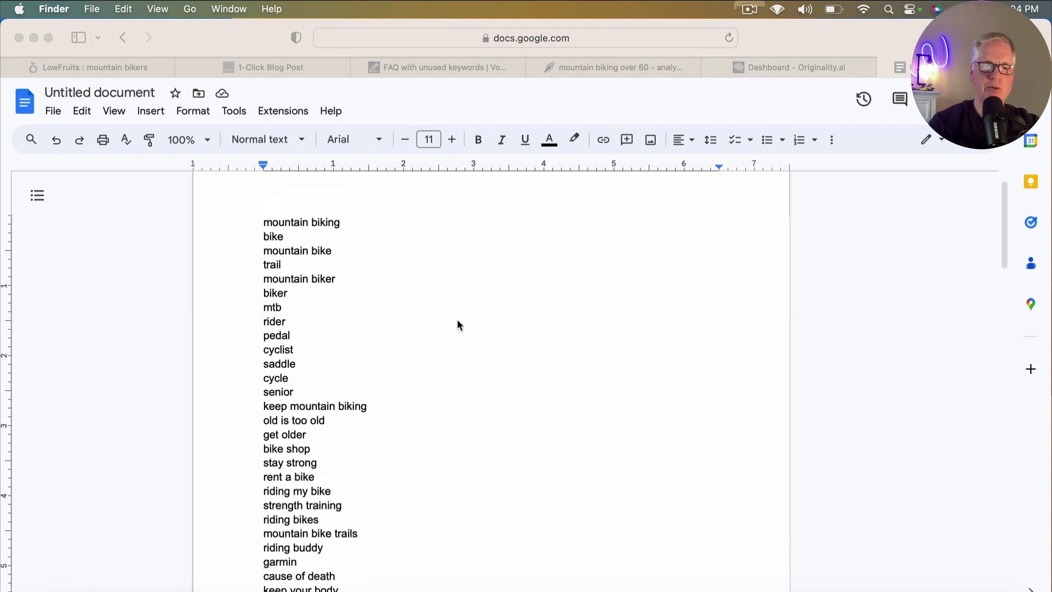
pyautogui.scroll(-1, 458, 324)
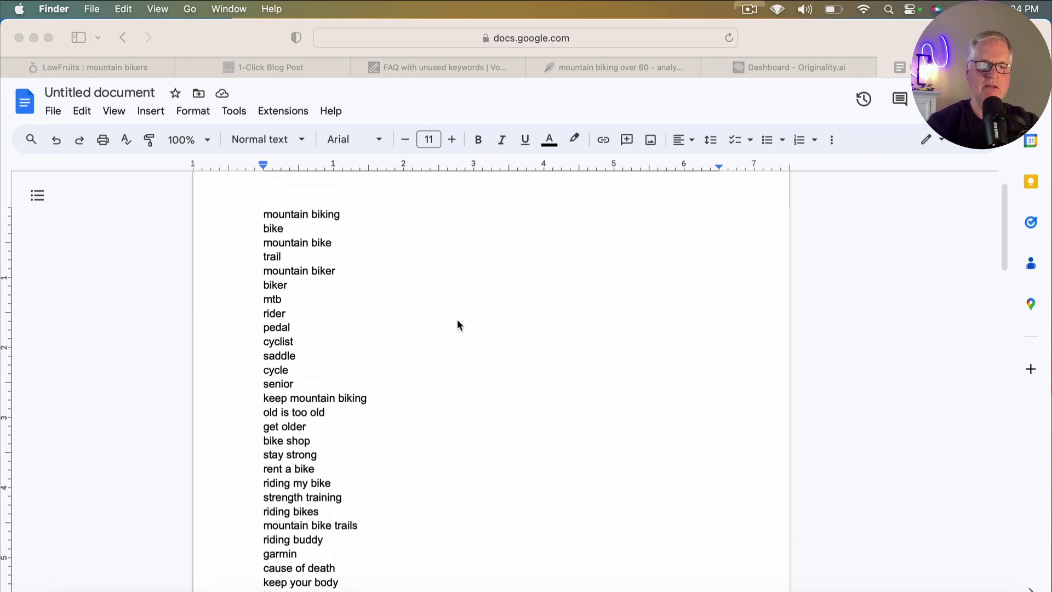
pyautogui.click(266, 218)
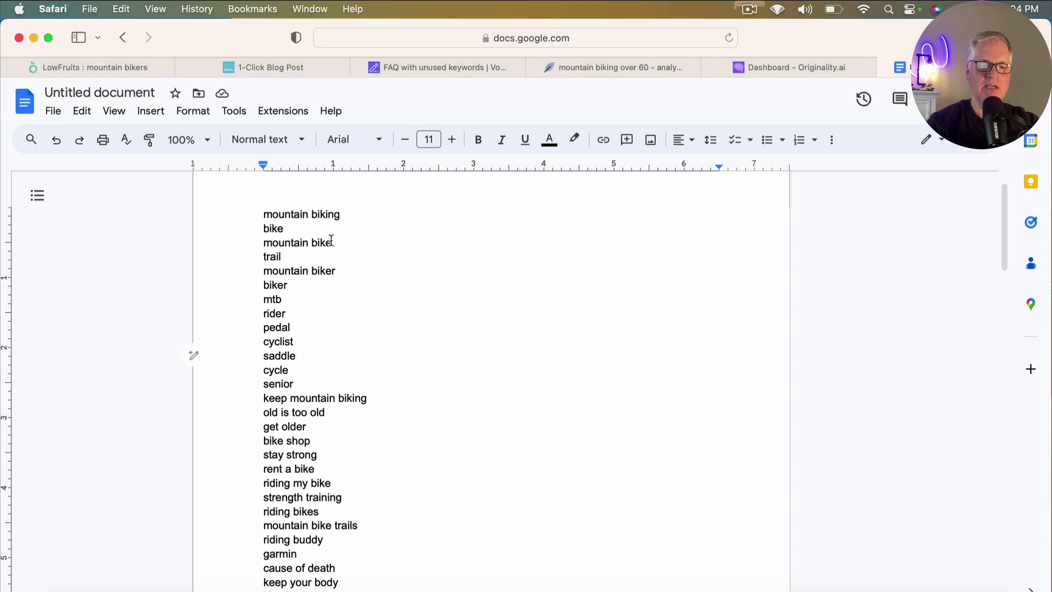
pyautogui.click(264, 213)
pyautogui.moveTo(264, 214); pyautogui.dragTo(393, 545)
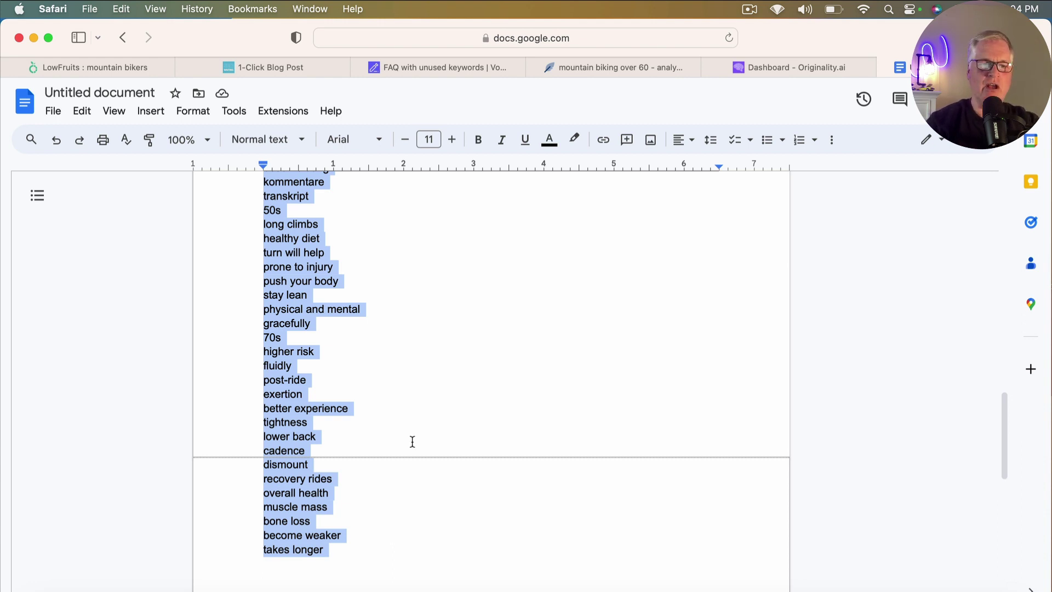
# Paste the term list into the keywords-to-include box, keeping 50 tags and deleting leftover terms
pyautogui.click(324, 65)
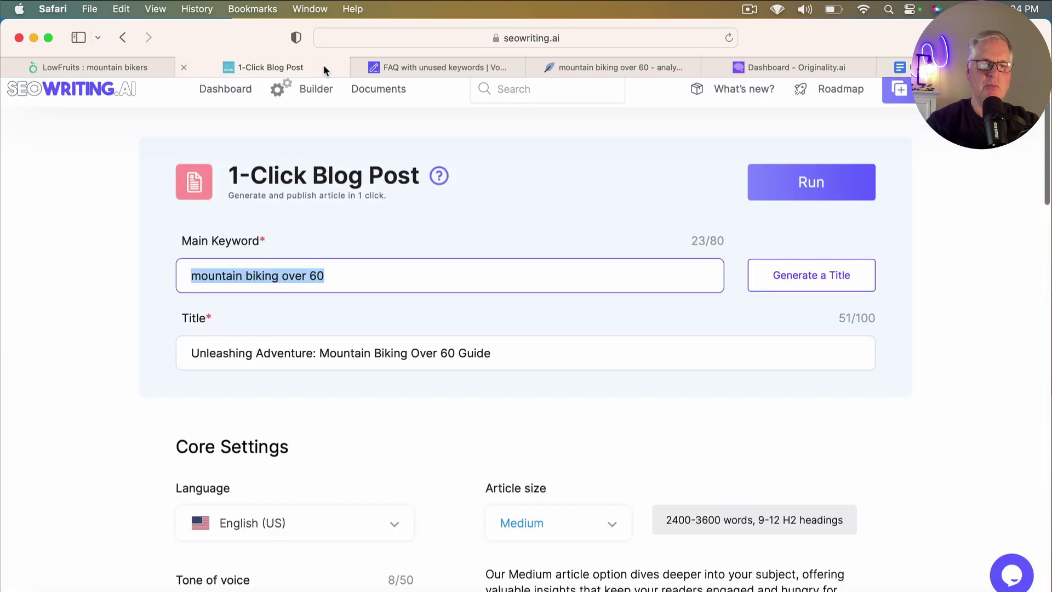
pyautogui.scroll(-15, 509, 370)
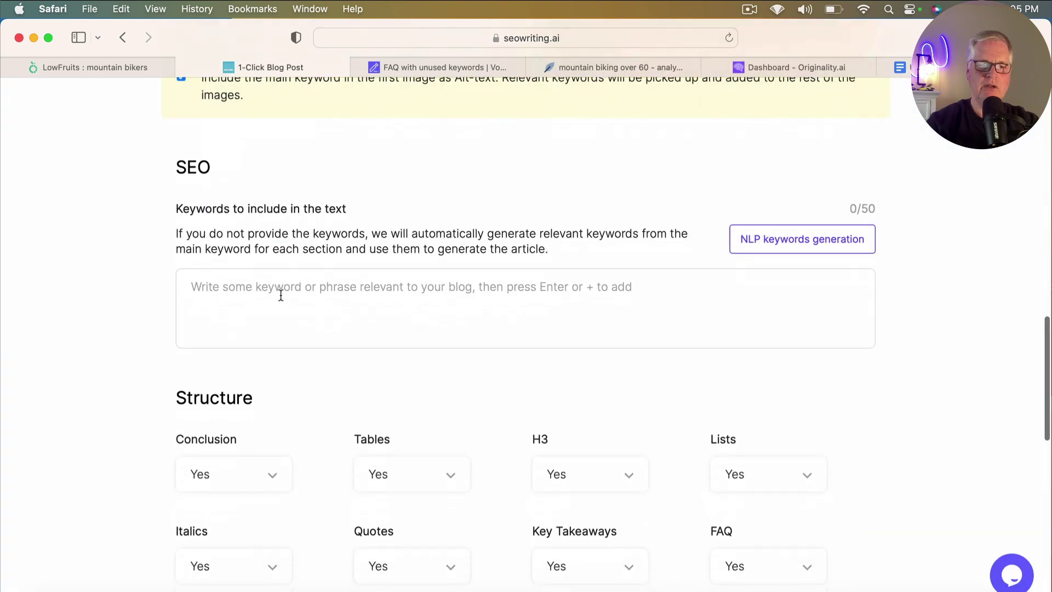
pyautogui.click(237, 281)
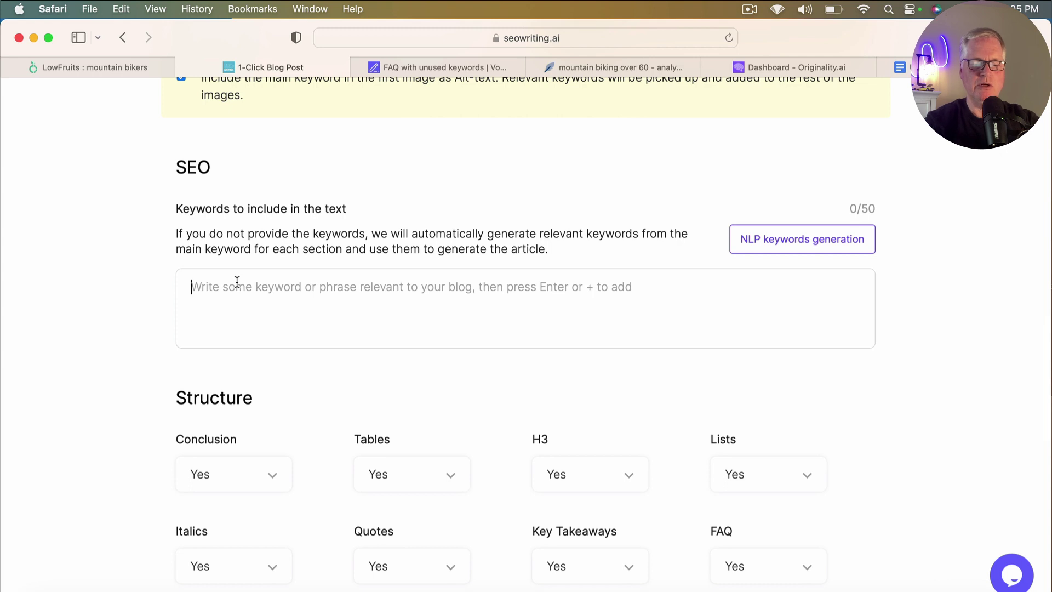
pyautogui.press('super+v')
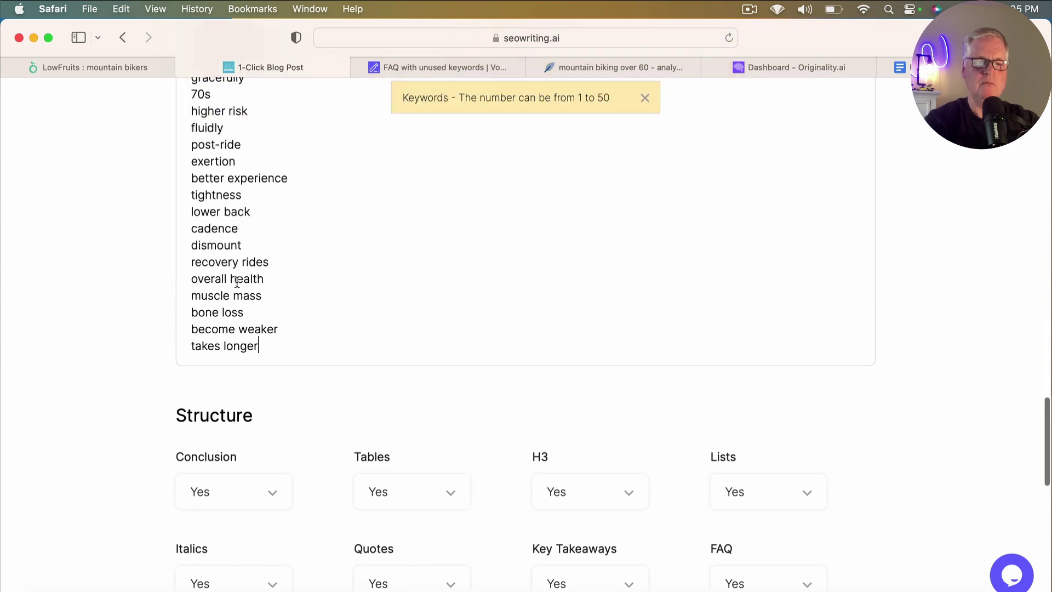
pyautogui.scroll(3, 275, 192)
pyautogui.scroll(-5, 275, 192)
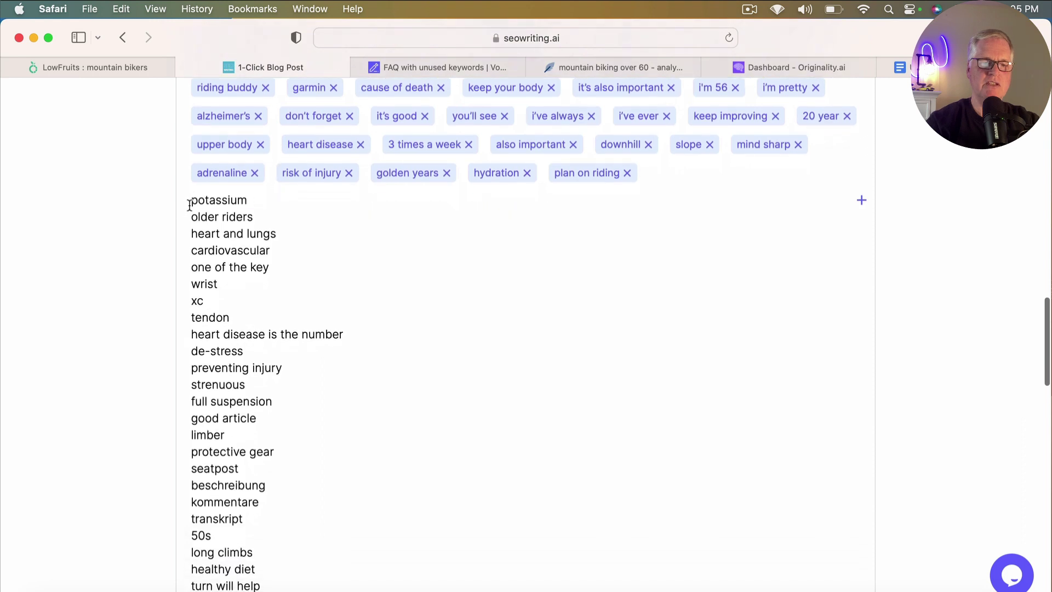
pyautogui.moveTo(192, 200); pyautogui.dragTo(307, 591)
pyautogui.press('BackSpace')
pyautogui.scroll(-3, 535, 386)
pyautogui.scroll(-1, 536, 392)
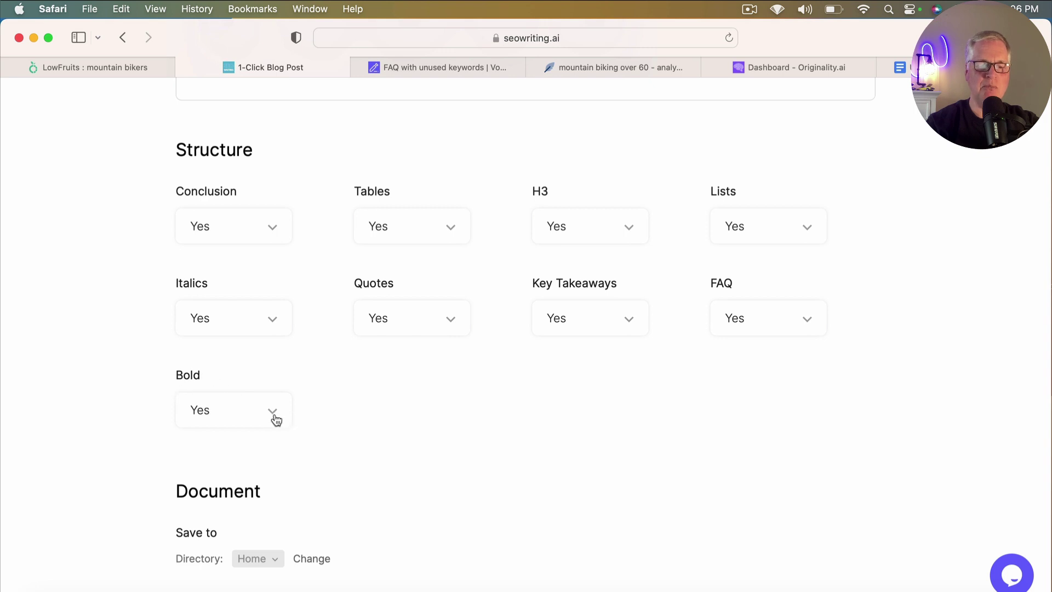
pyautogui.scroll(-1, 436, 398)
pyautogui.scroll(-5, 437, 398)
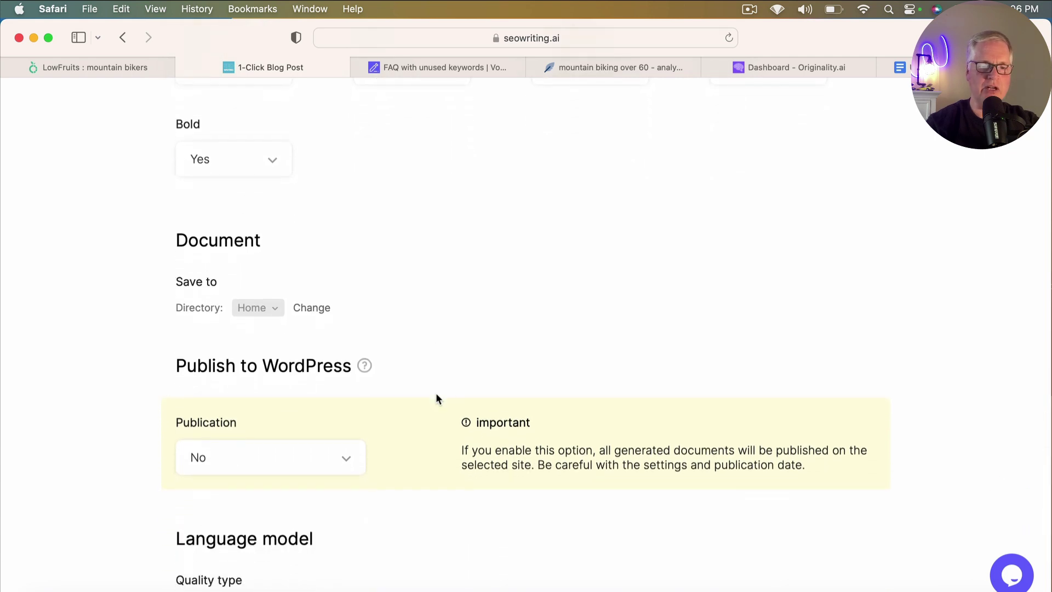
pyautogui.scroll(-3, 437, 398)
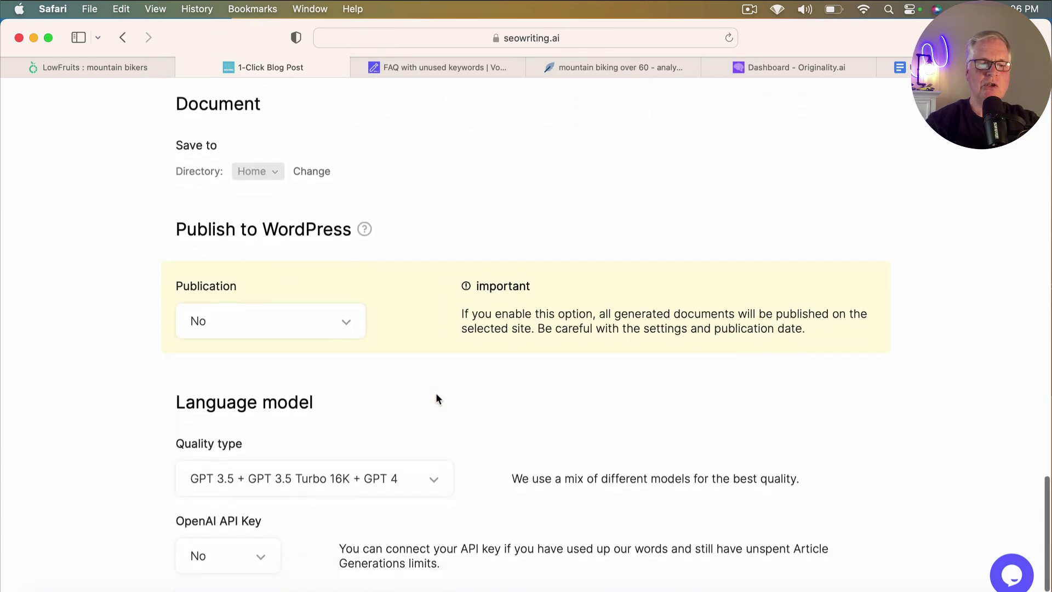
pyautogui.scroll(-2, 436, 398)
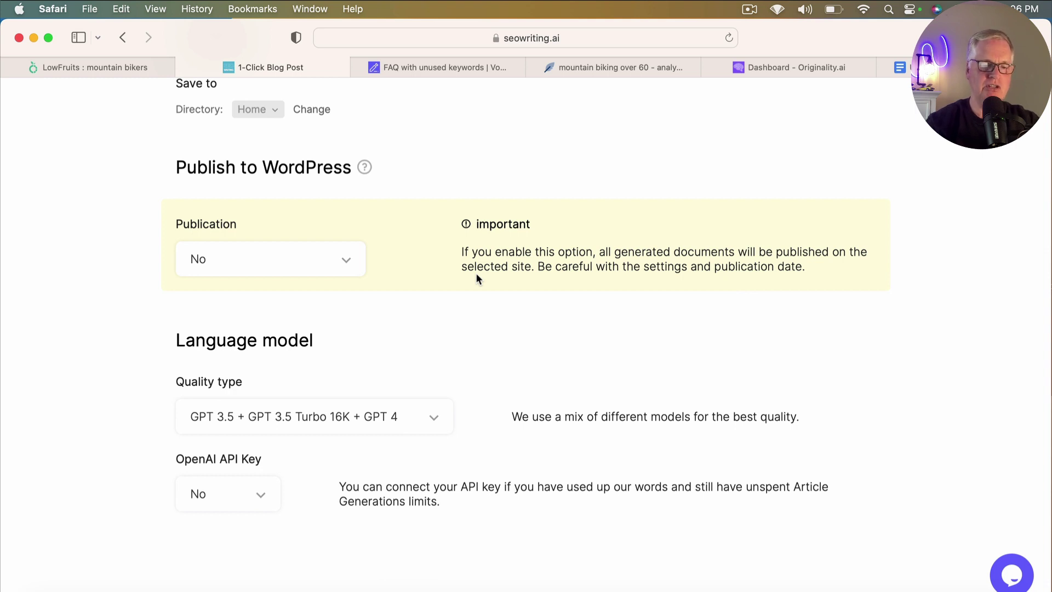
pyautogui.scroll(-1, 493, 374)
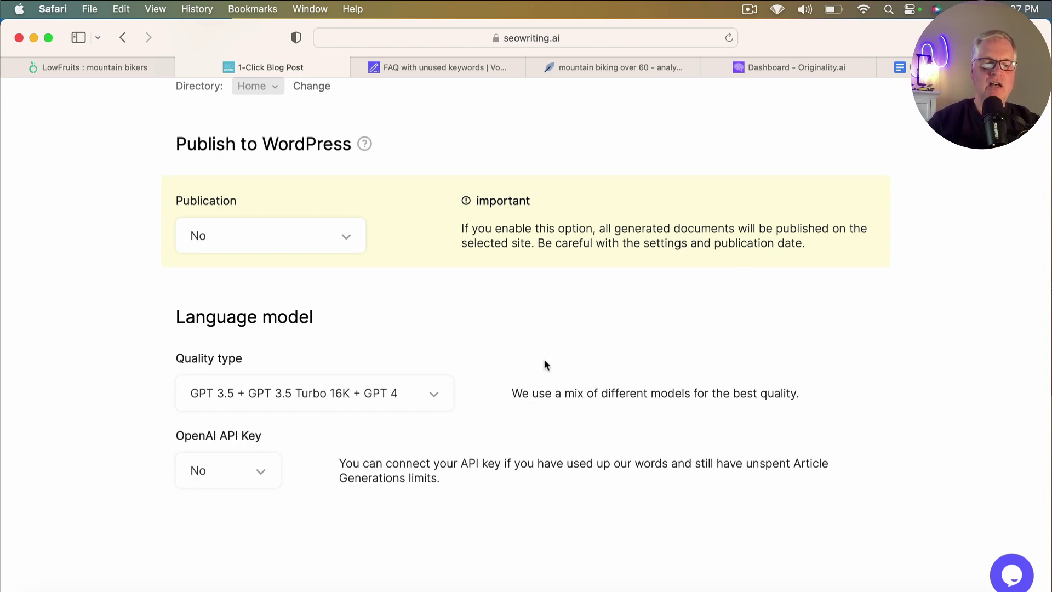
pyautogui.click(432, 395)
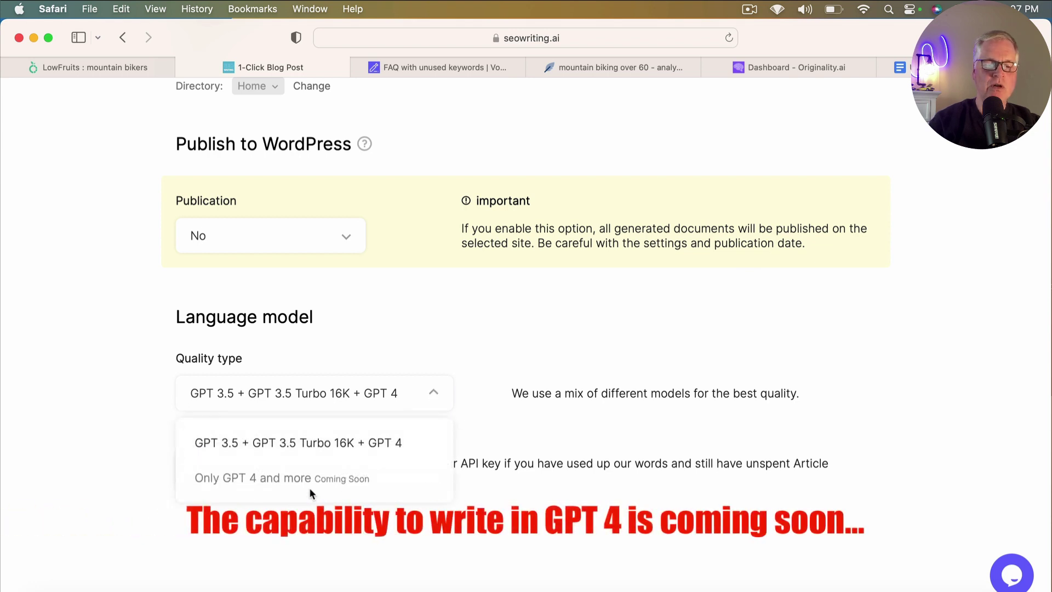
pyautogui.click(516, 426)
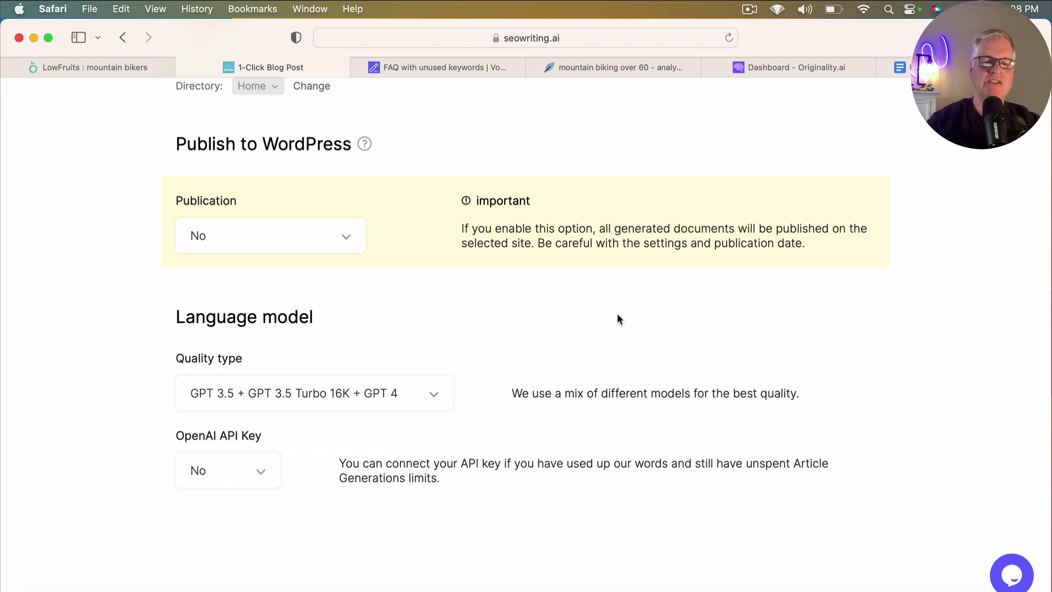
# Scroll through the generated 3034-word article 'Unleashing Adventure: Mountain Biking Over 60 Guide'
pyautogui.scroll(3, 564, 310)
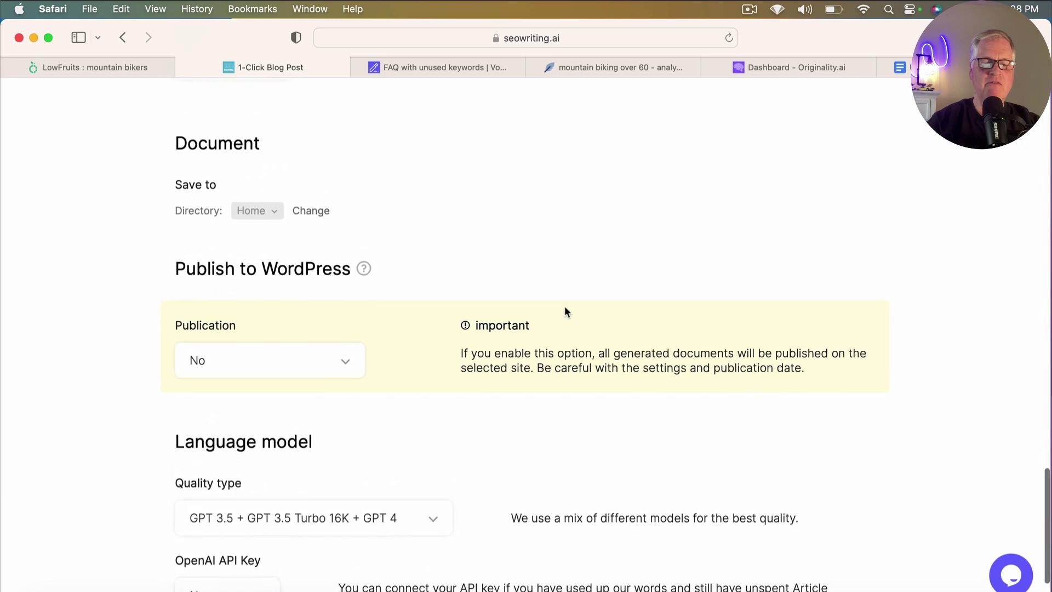
pyautogui.scroll(10, 565, 310)
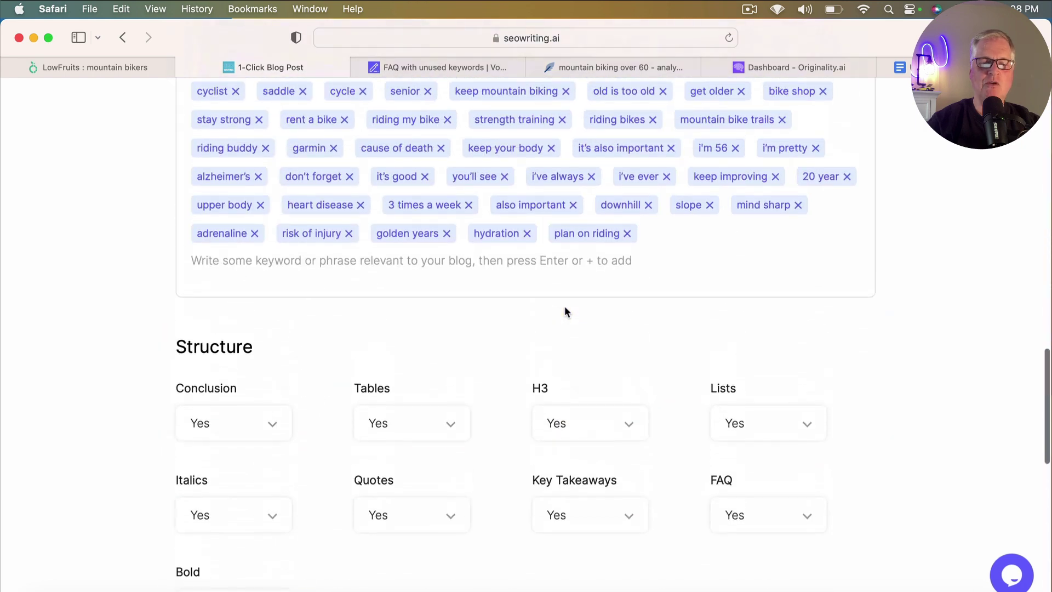
pyautogui.scroll(-12, 566, 311)
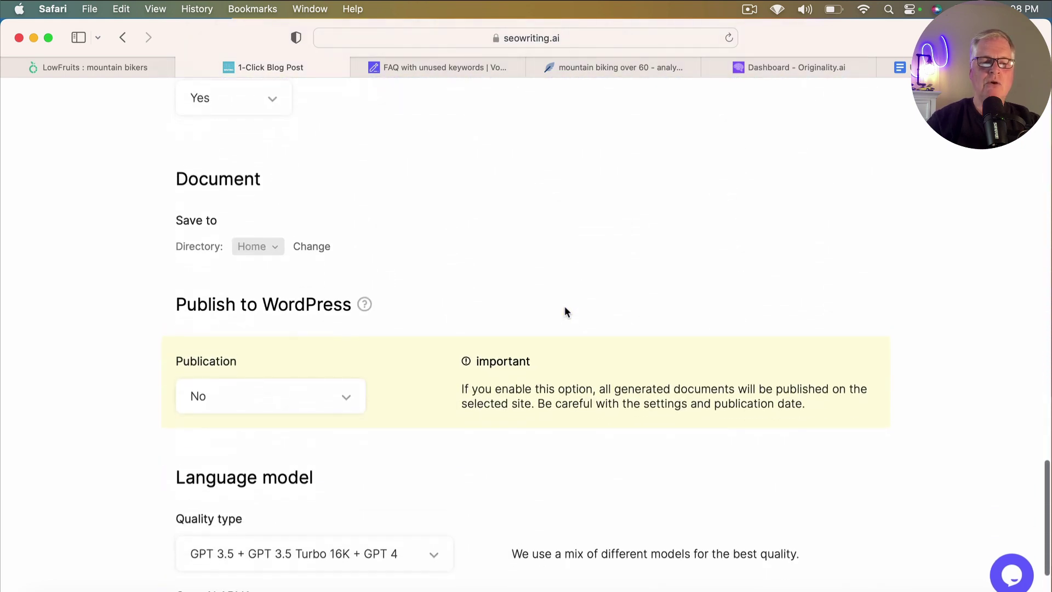
pyautogui.scroll(-4, 566, 311)
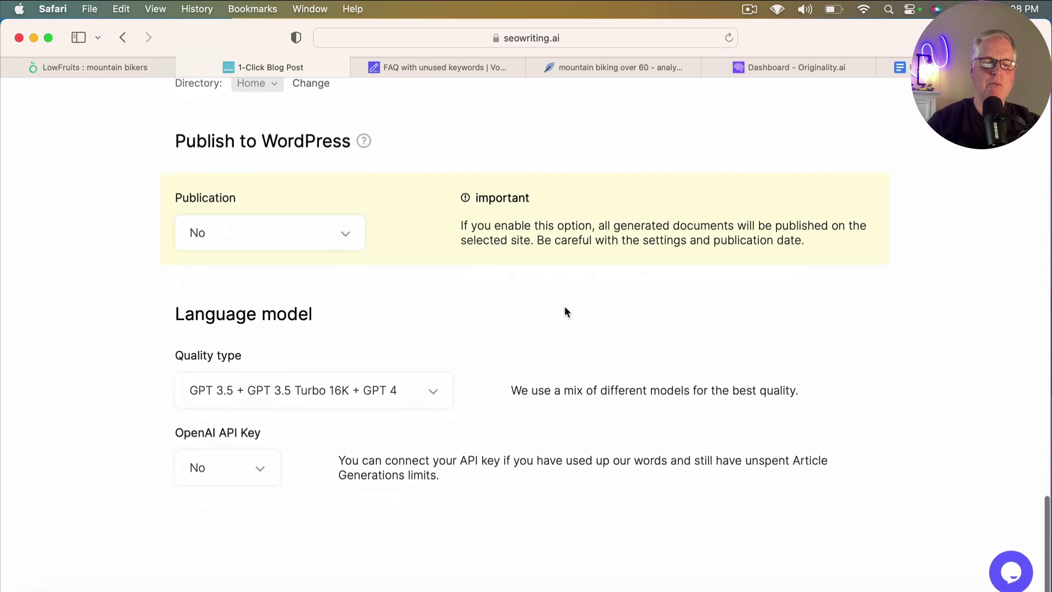
pyautogui.scroll(15, 565, 310)
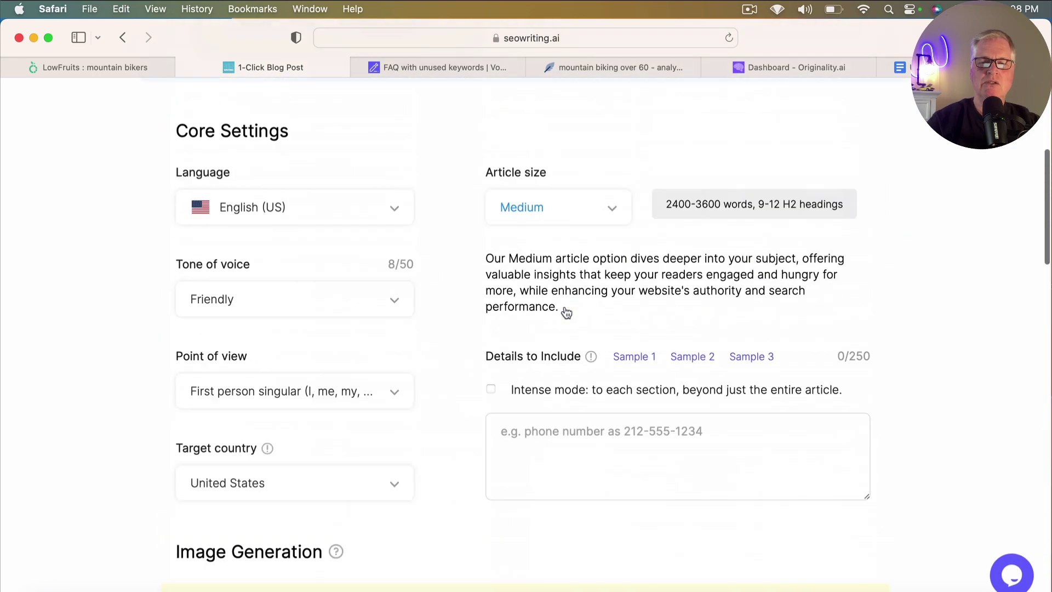
pyautogui.scroll(6, 566, 310)
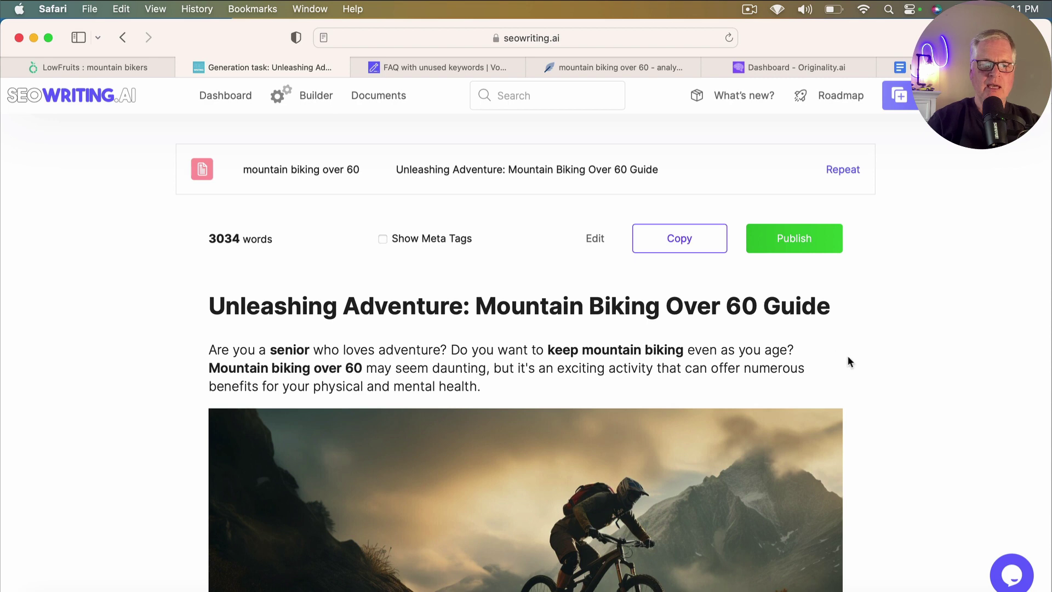
pyautogui.scroll(-3, 903, 356)
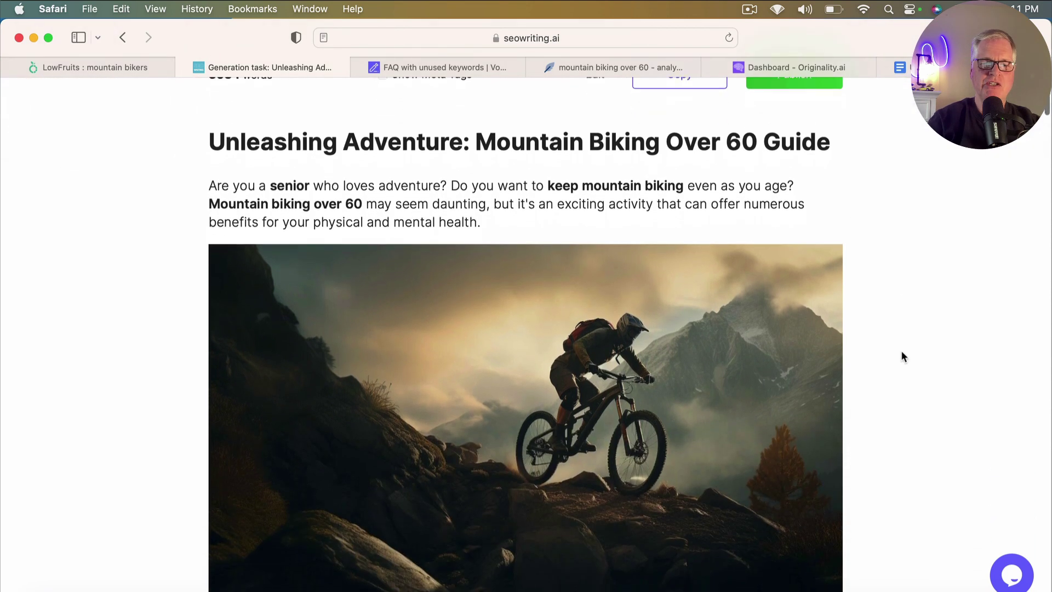
pyautogui.scroll(-1, 904, 357)
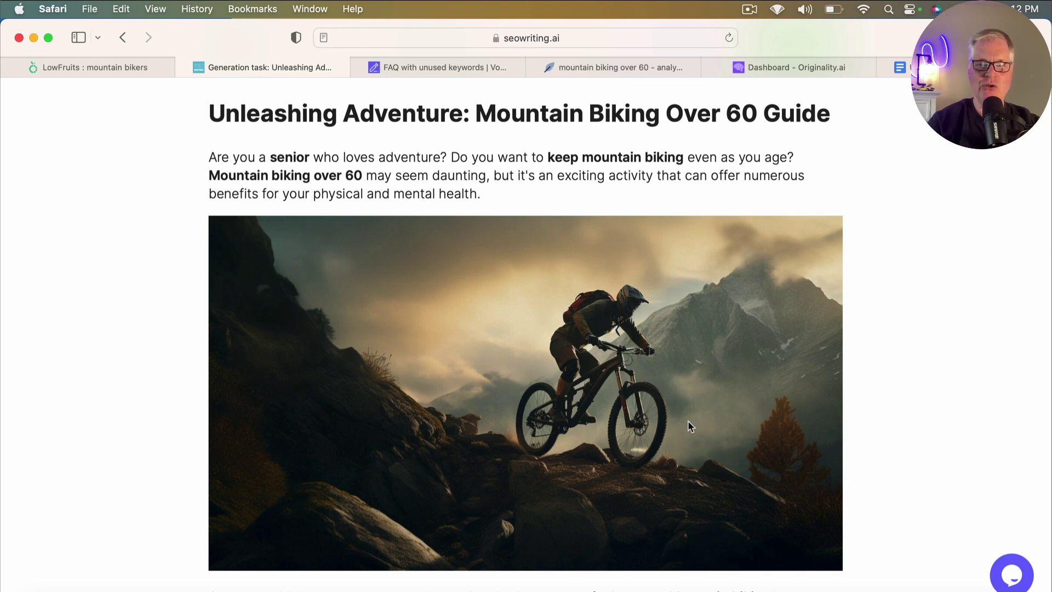
pyautogui.scroll(-2, 689, 420)
pyautogui.scroll(1, 689, 422)
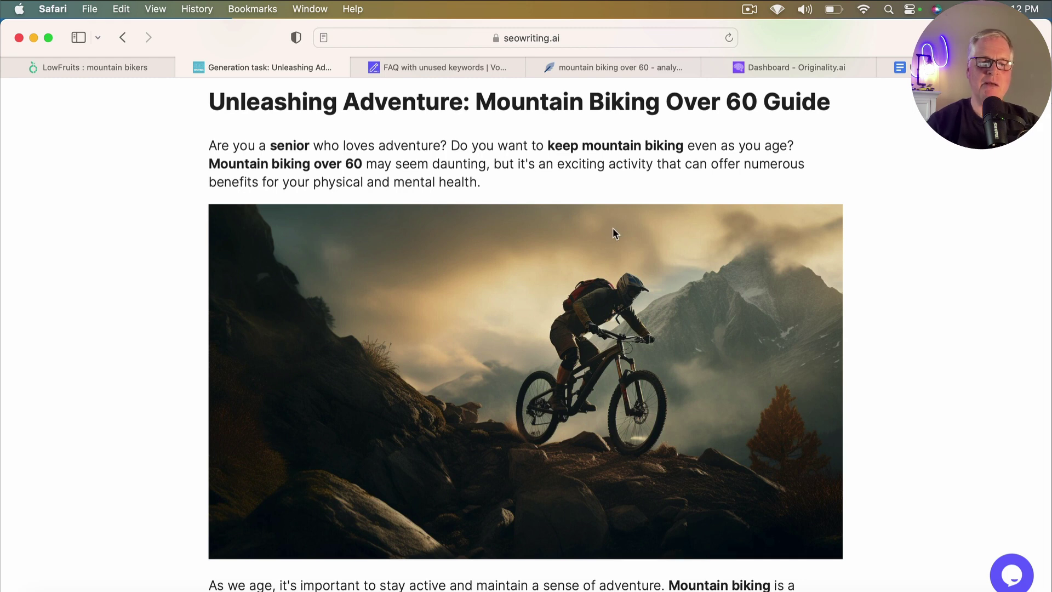
pyautogui.scroll(-1, 613, 233)
pyautogui.scroll(-10, 612, 228)
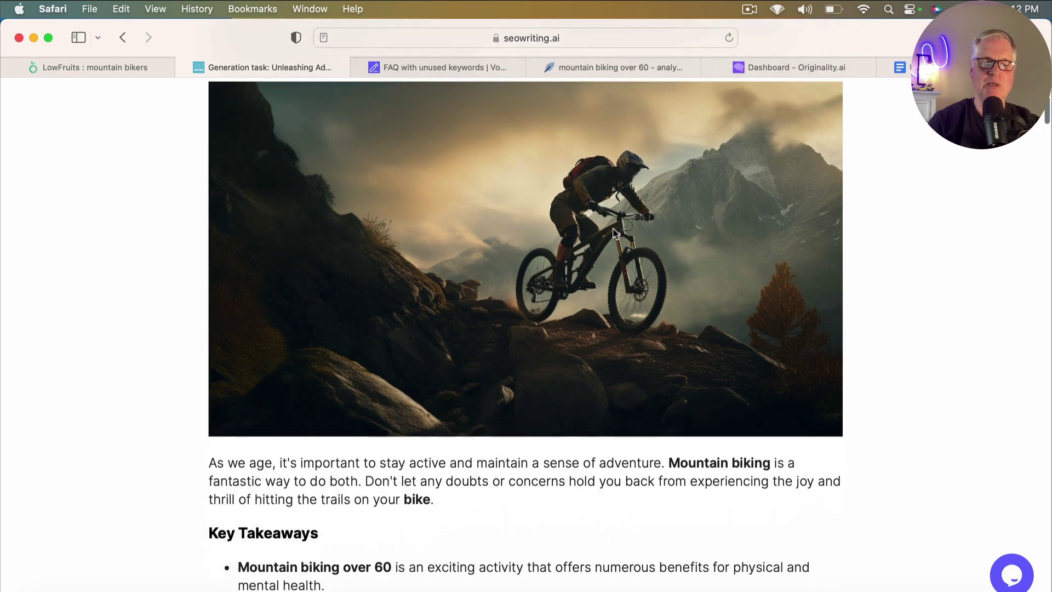
pyautogui.scroll(-4, 612, 233)
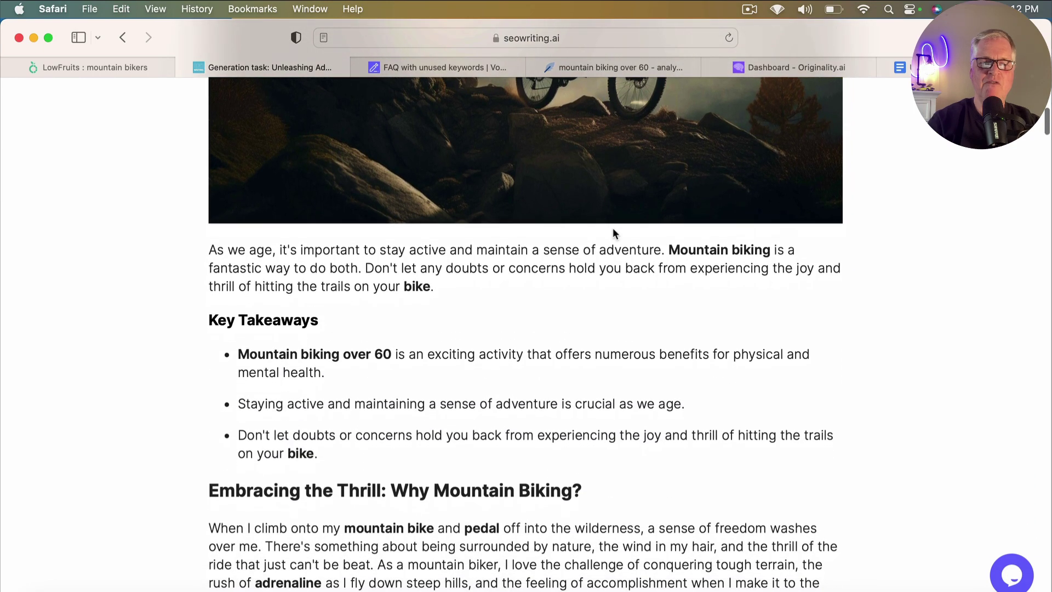
pyautogui.scroll(-2, 612, 234)
pyautogui.scroll(-2, 613, 228)
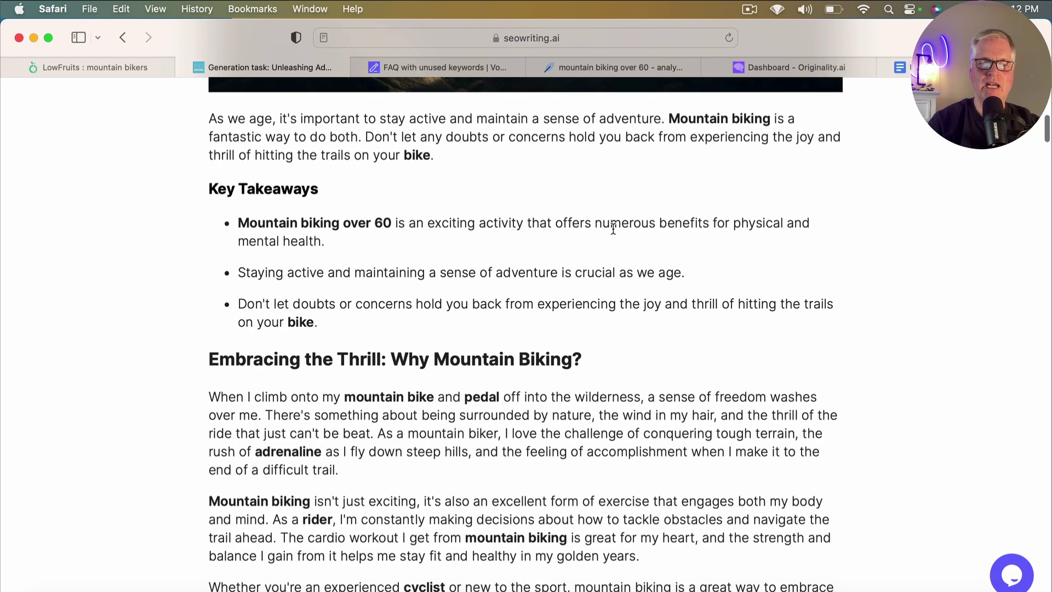
pyautogui.scroll(-3, 612, 228)
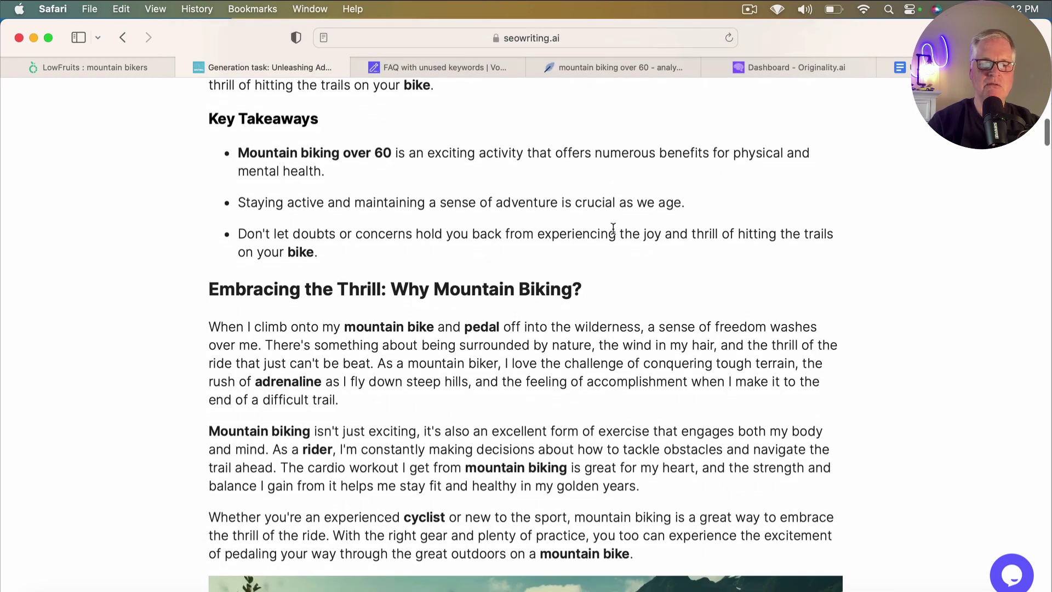
pyautogui.scroll(-10, 613, 228)
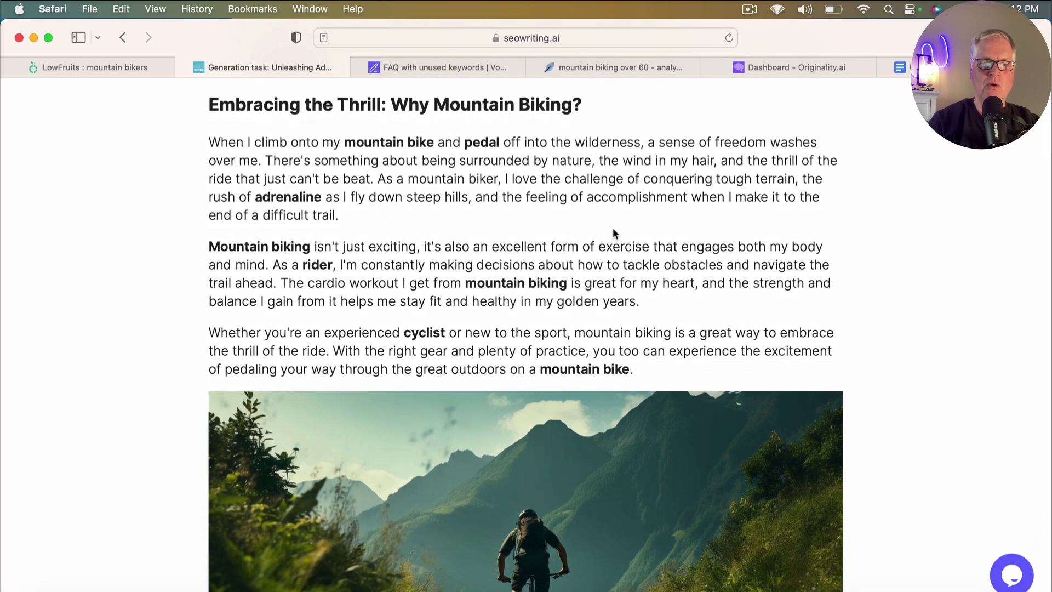
pyautogui.scroll(-1, 612, 229)
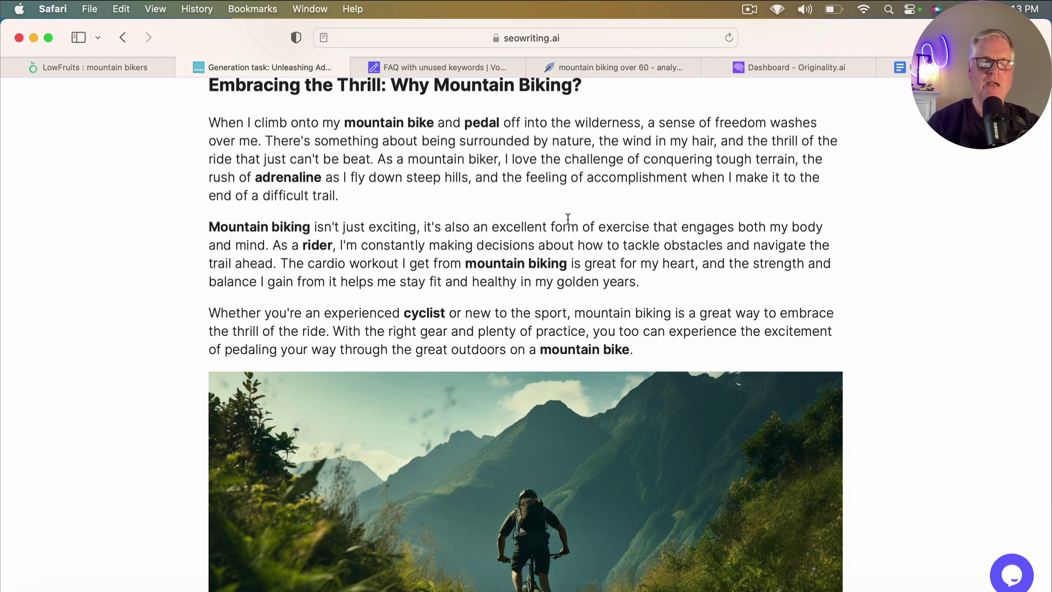
pyautogui.scroll(3, 664, 278)
pyautogui.scroll(-2, 664, 278)
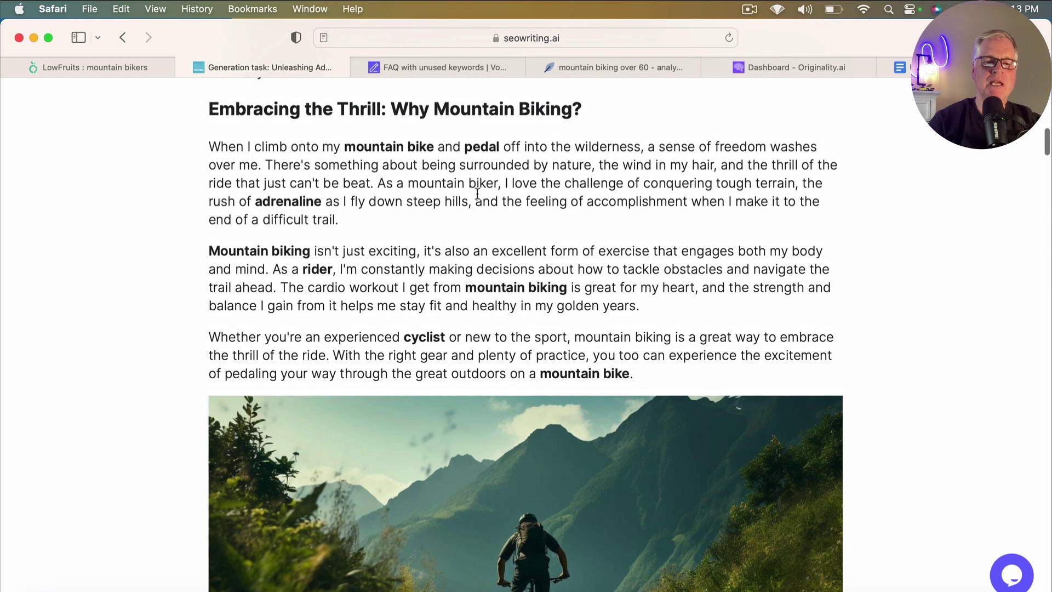
pyautogui.scroll(-2, 576, 235)
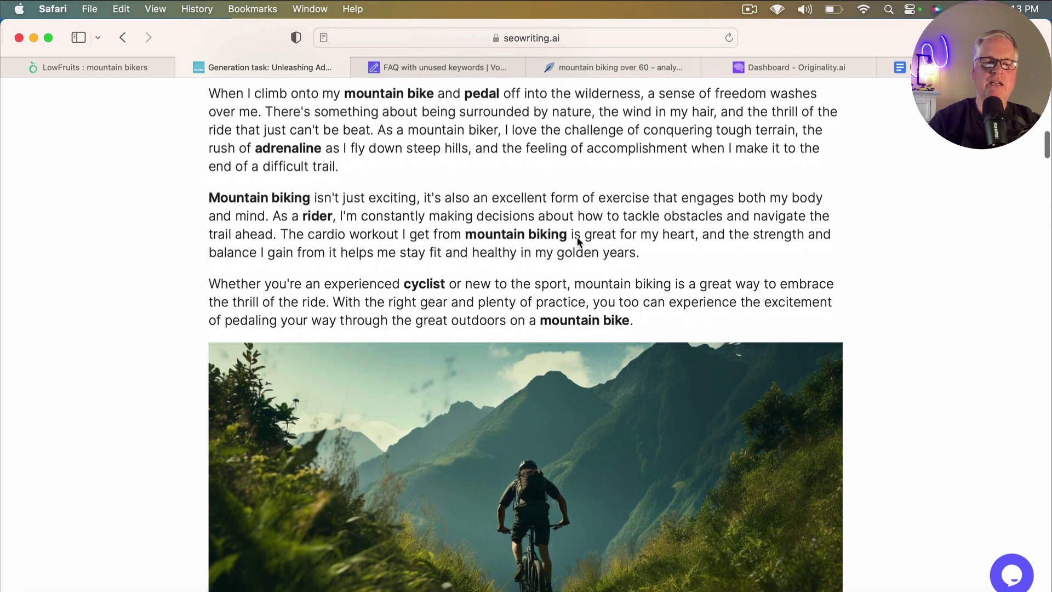
pyautogui.scroll(-2, 577, 237)
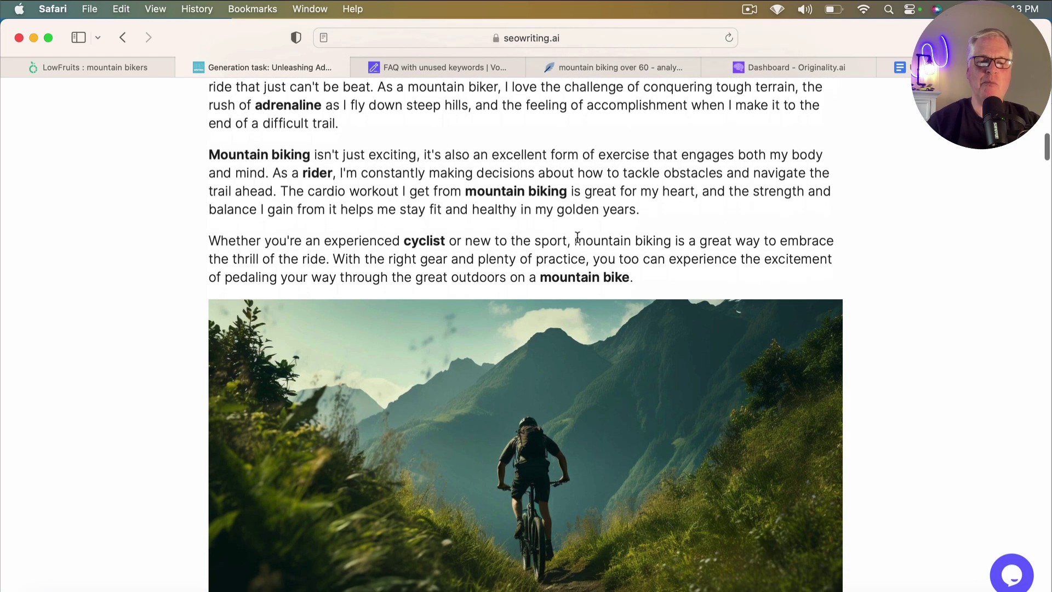
pyautogui.scroll(-3, 577, 236)
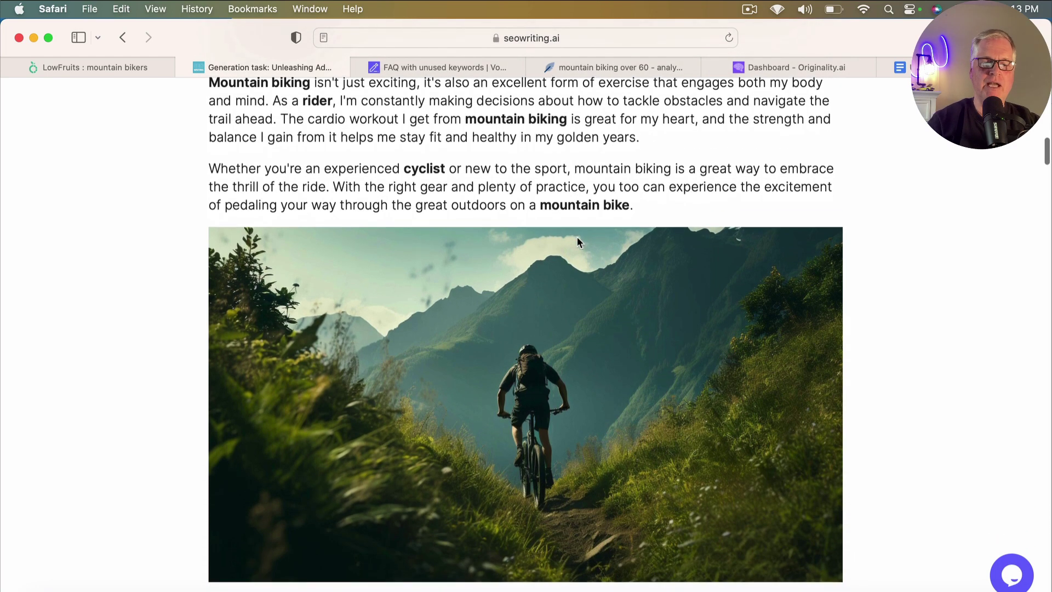
pyautogui.scroll(-5, 601, 300)
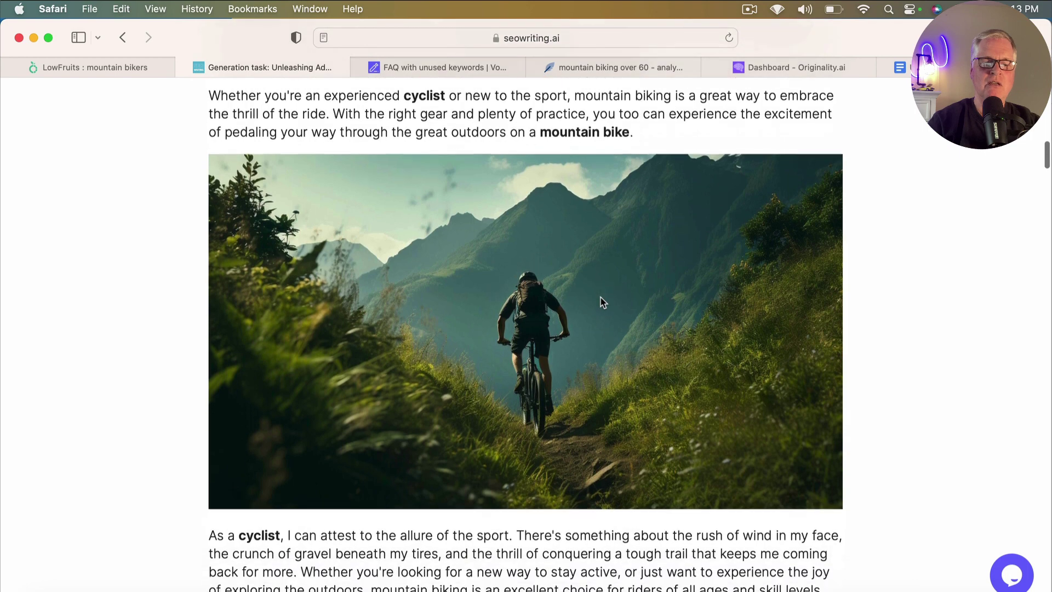
pyautogui.scroll(-1, 601, 301)
pyautogui.scroll(-2, 601, 301)
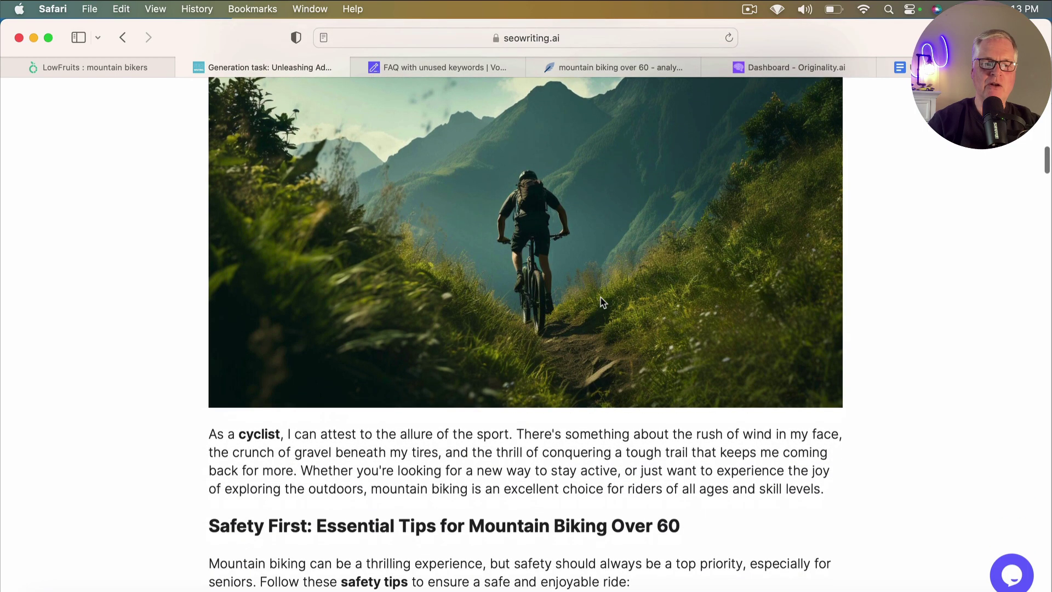
pyautogui.scroll(5, 601, 301)
pyautogui.scroll(-10, 601, 301)
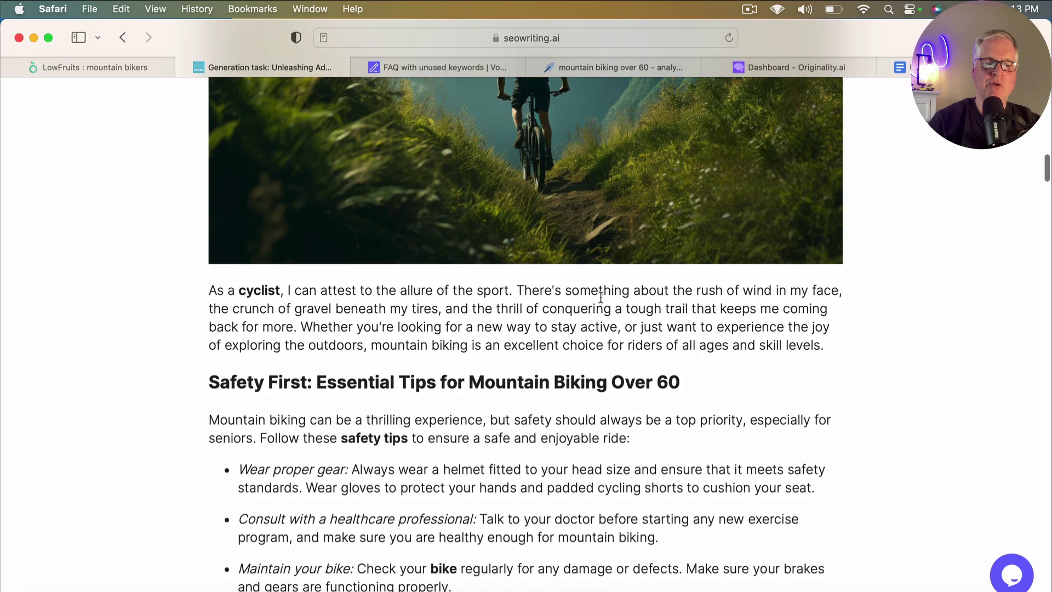
pyautogui.scroll(-3, 600, 297)
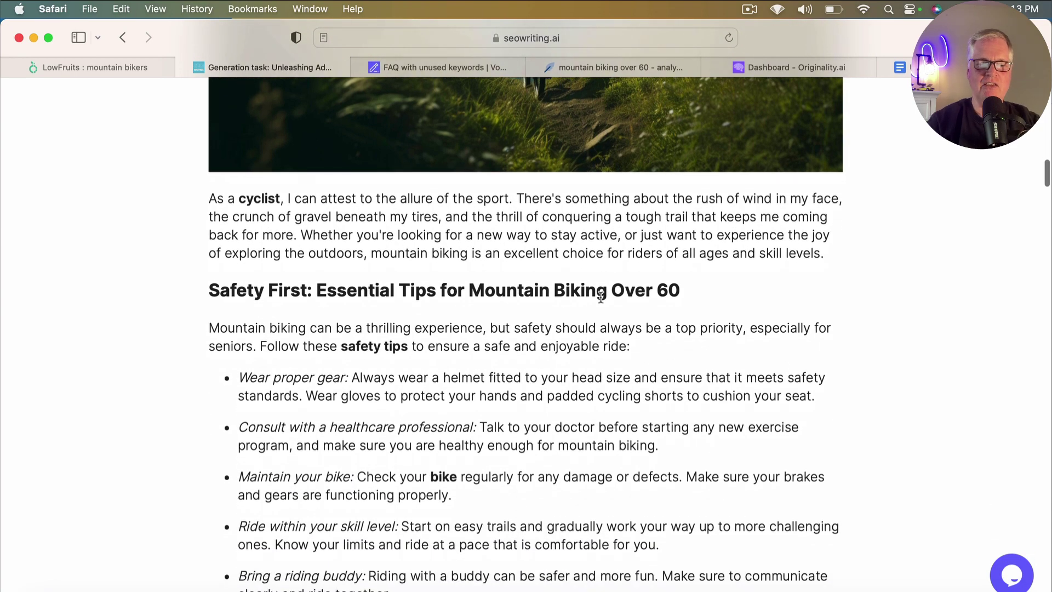
pyautogui.scroll(-3, 601, 297)
pyautogui.scroll(-4, 601, 298)
pyautogui.scroll(-1, 600, 296)
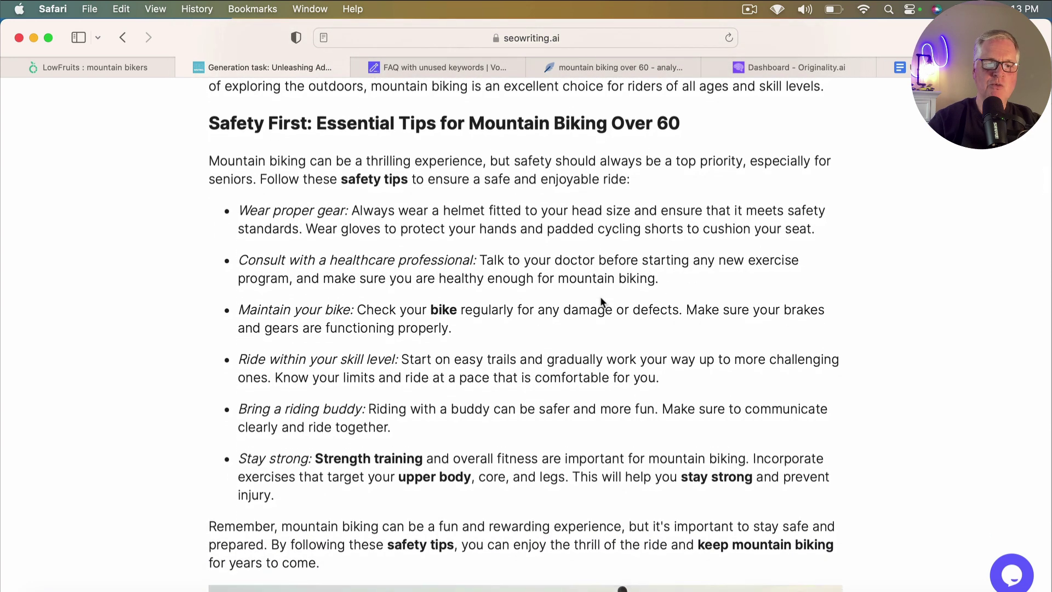
pyautogui.scroll(-1, 600, 297)
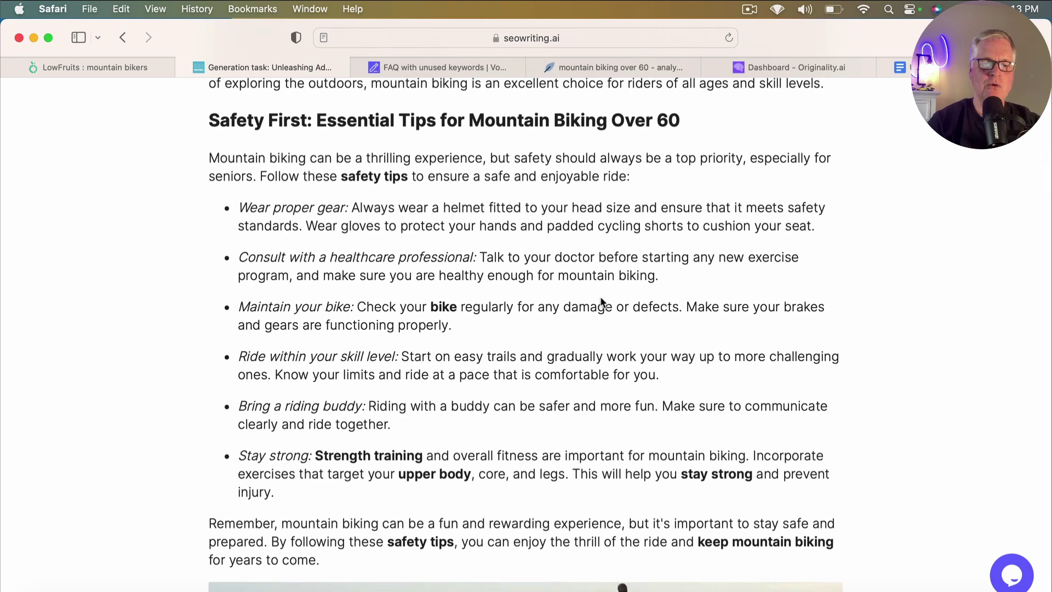
pyautogui.scroll(-5, 601, 299)
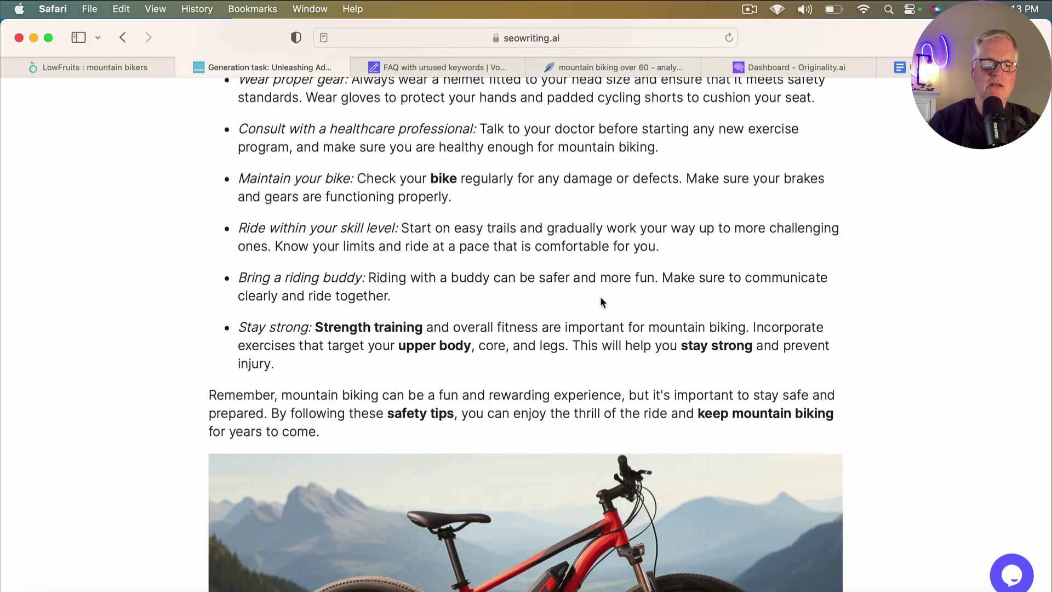
pyautogui.scroll(-2, 647, 302)
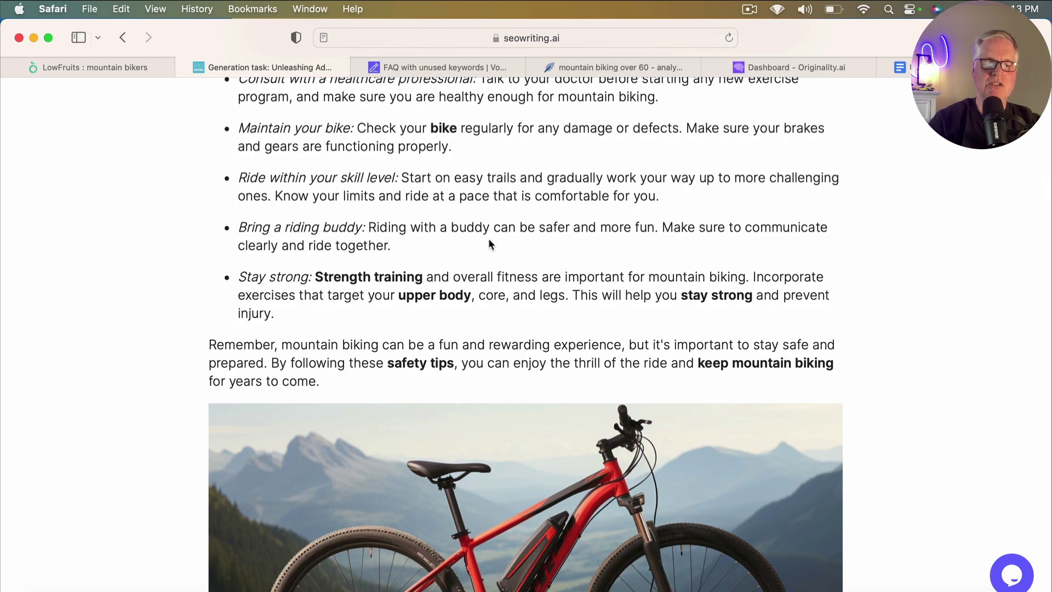
pyautogui.scroll(-5, 581, 265)
pyautogui.scroll(-5, 582, 266)
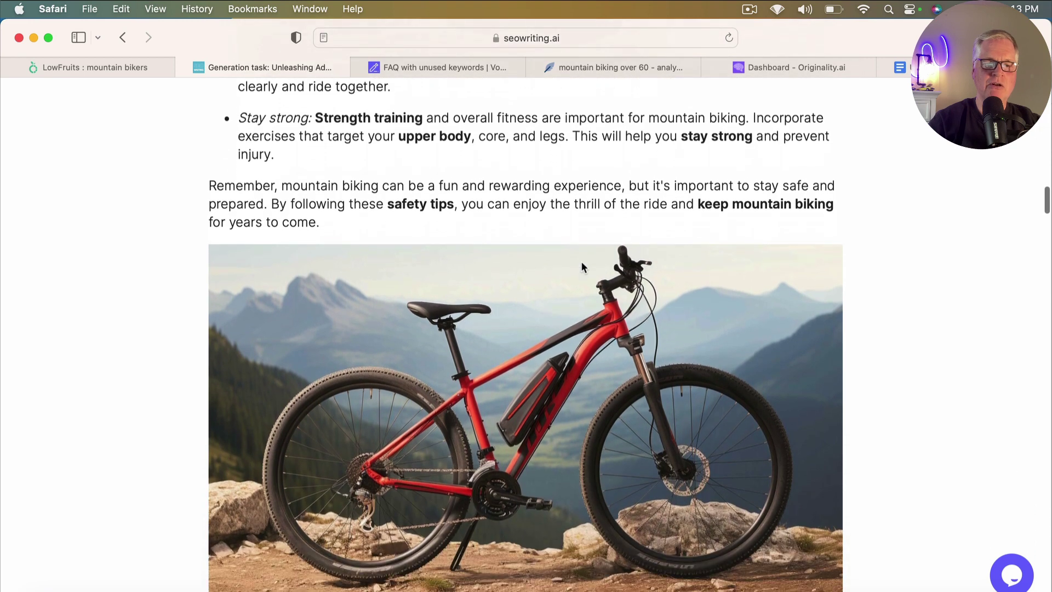
pyautogui.scroll(-1, 581, 266)
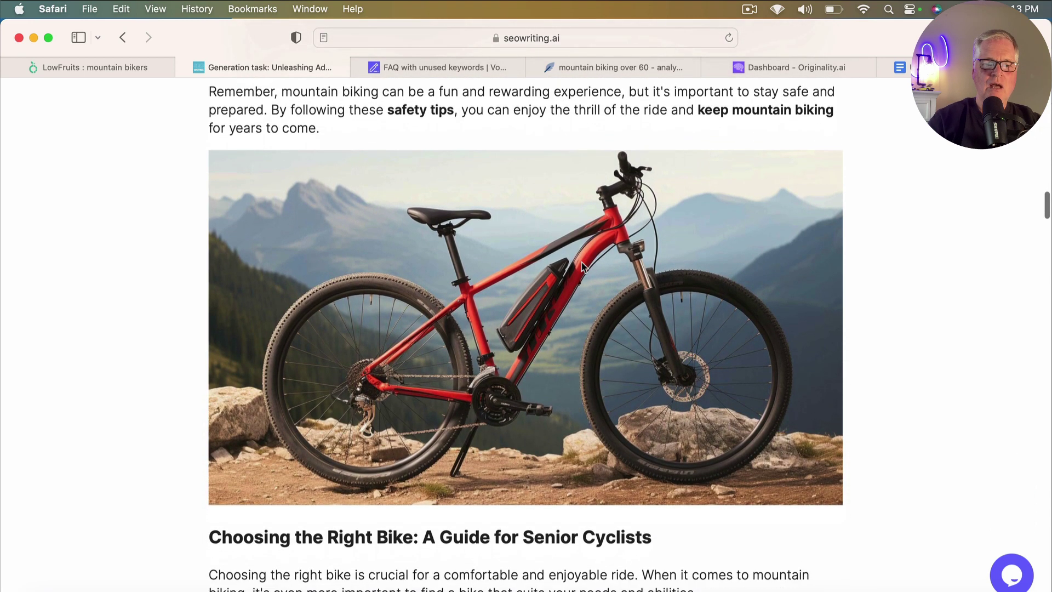
pyautogui.scroll(2, 582, 266)
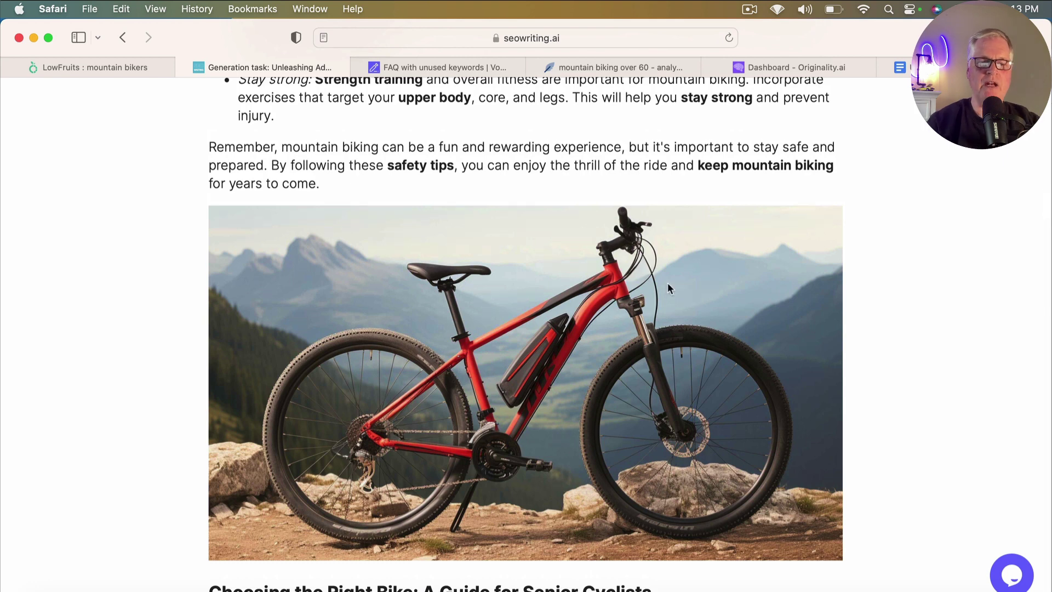
pyautogui.scroll(-4, 630, 367)
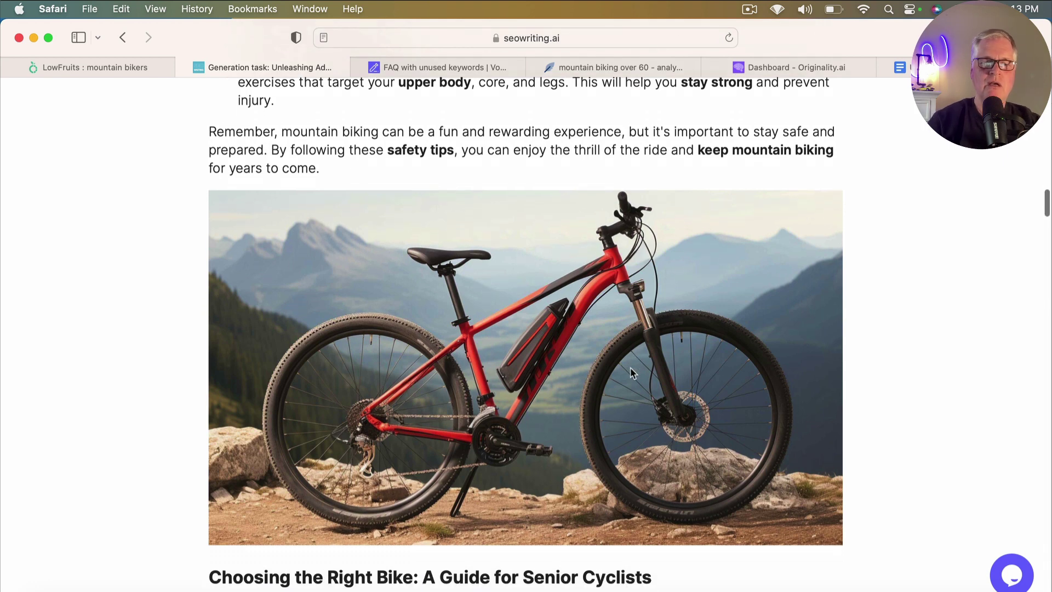
pyautogui.scroll(-4, 630, 367)
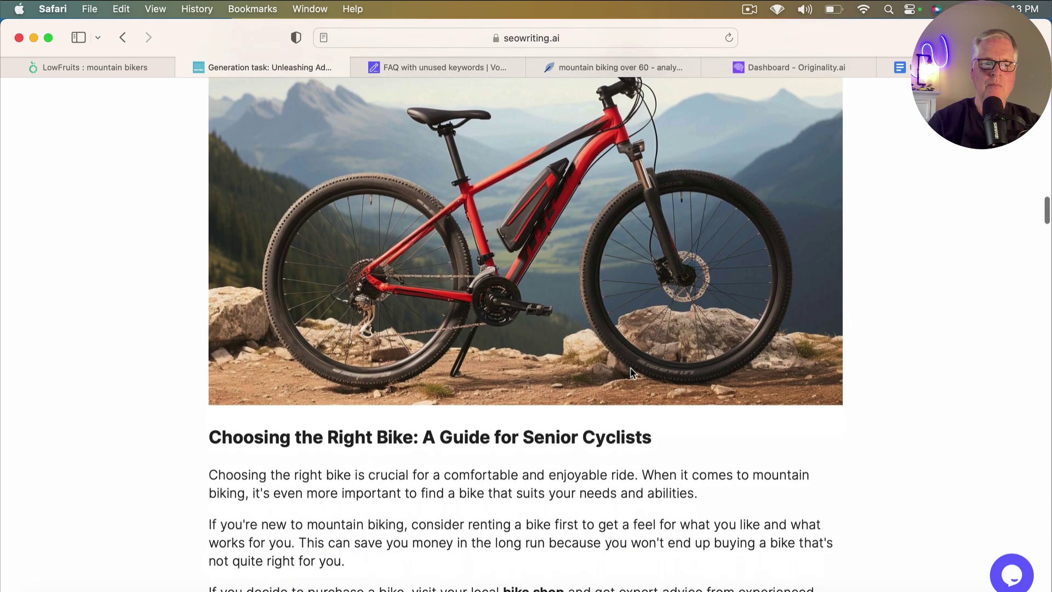
pyautogui.scroll(-7, 630, 368)
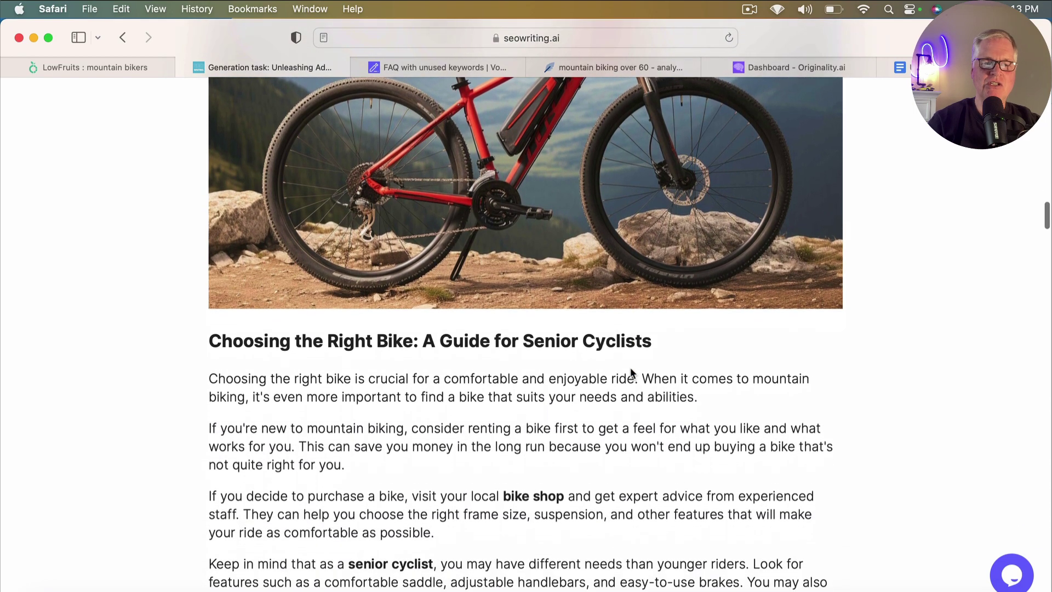
pyautogui.scroll(-12, 630, 368)
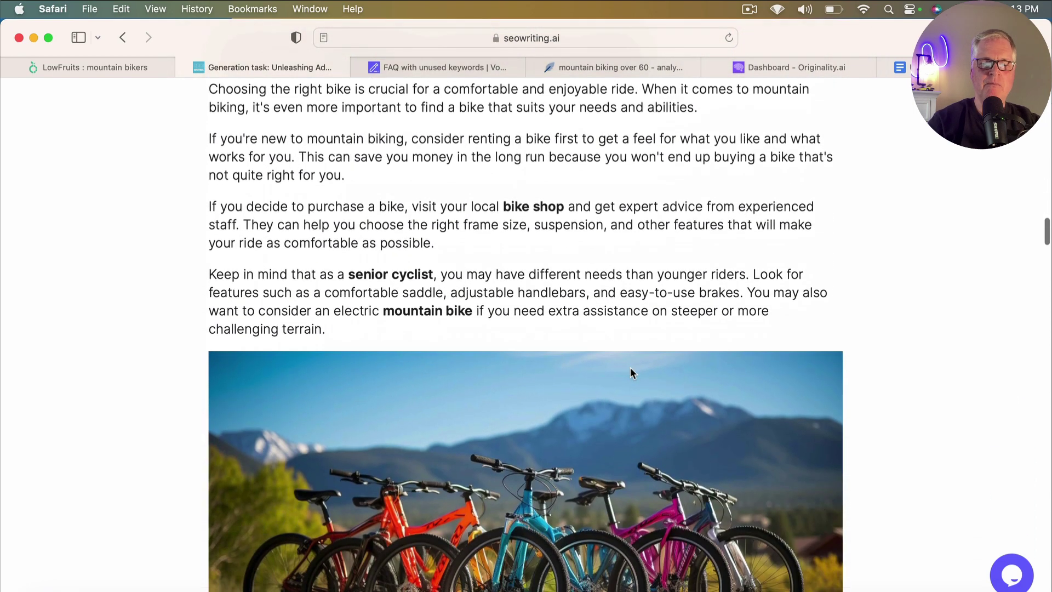
pyautogui.scroll(-1, 630, 367)
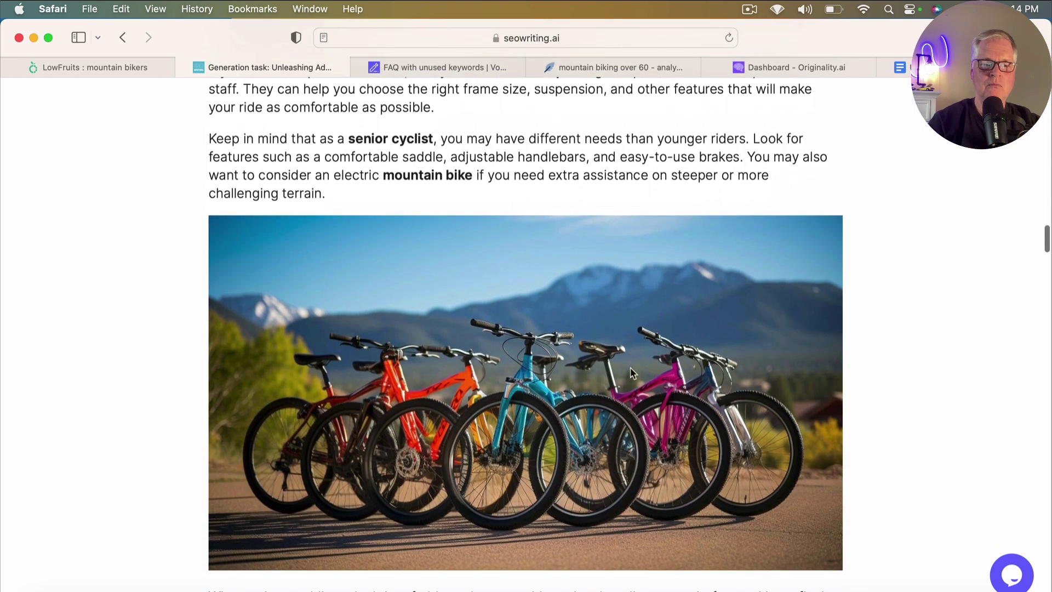
pyautogui.scroll(1, 630, 367)
pyautogui.scroll(-5, 630, 367)
pyautogui.scroll(-3, 632, 373)
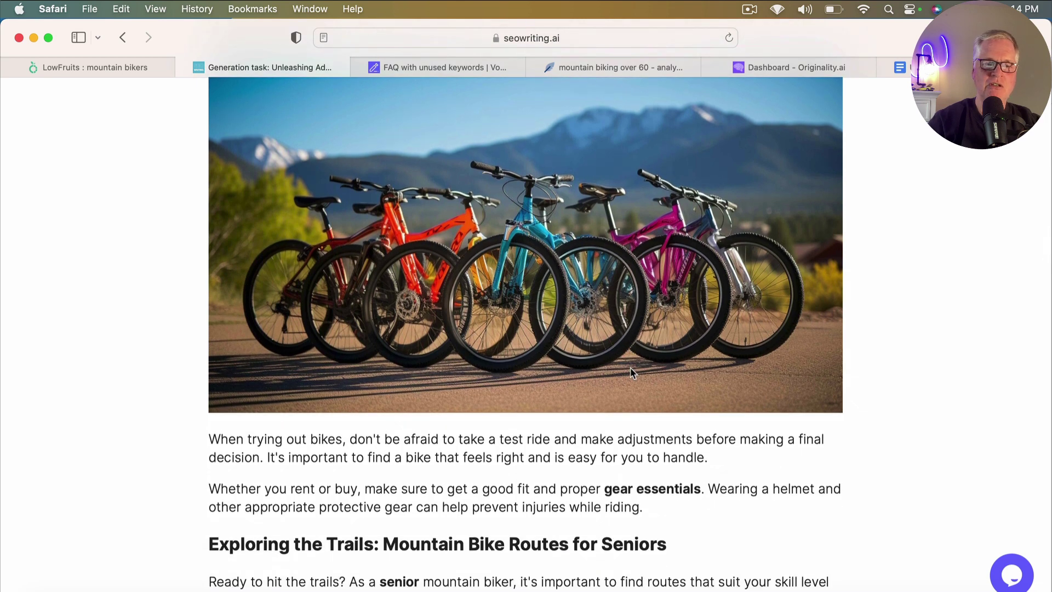
pyautogui.scroll(-1, 631, 373)
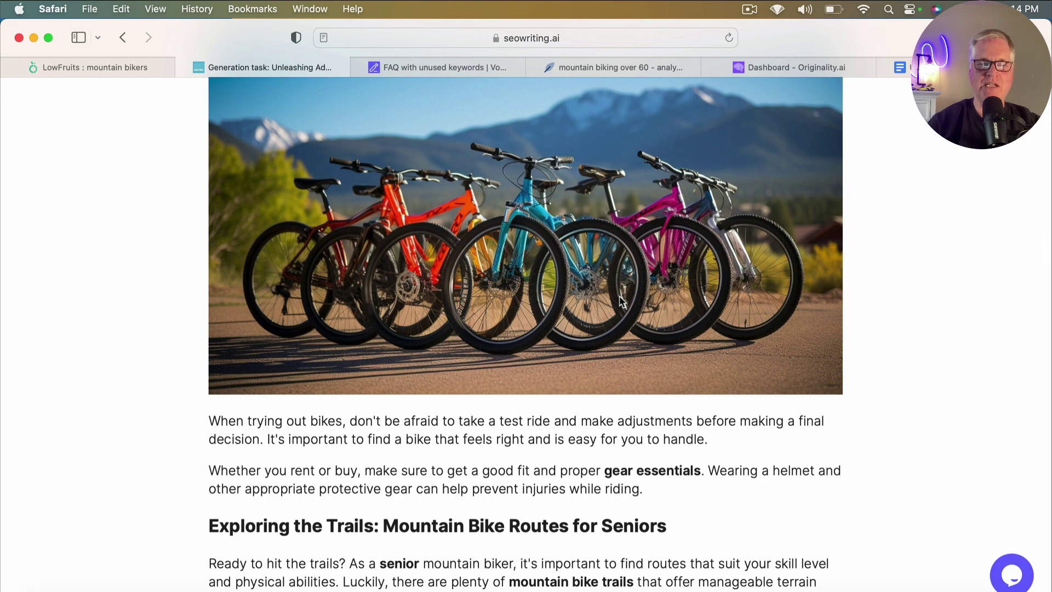
pyautogui.scroll(-2, 571, 353)
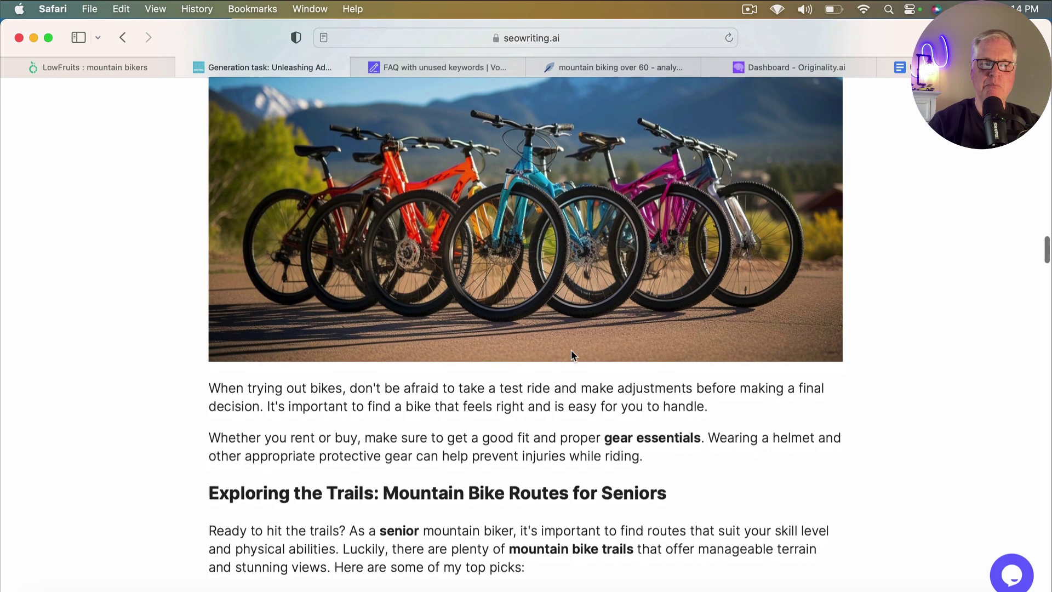
pyautogui.scroll(-2, 570, 355)
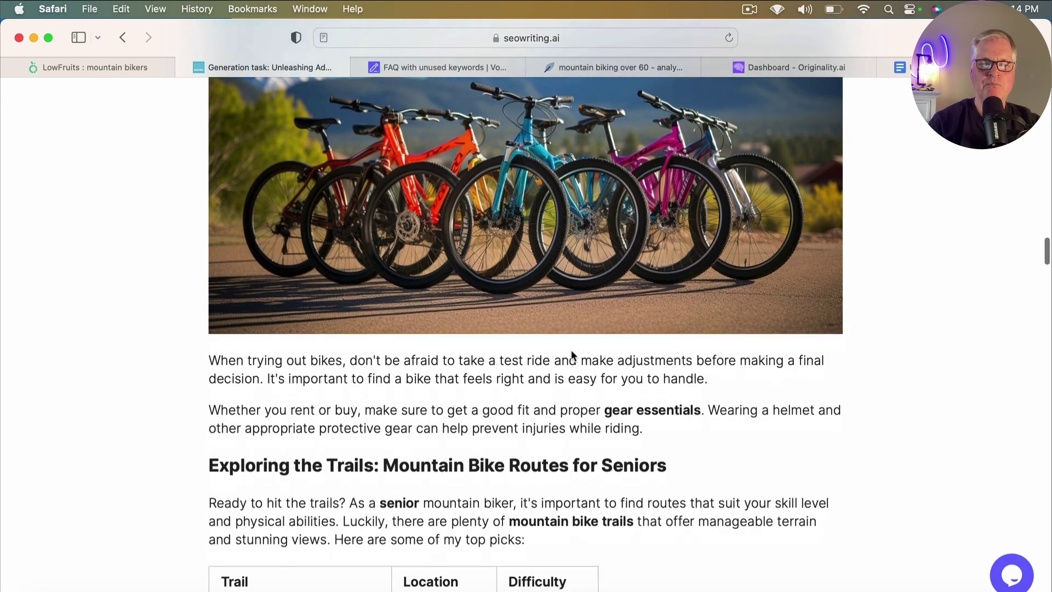
pyautogui.scroll(-8, 571, 351)
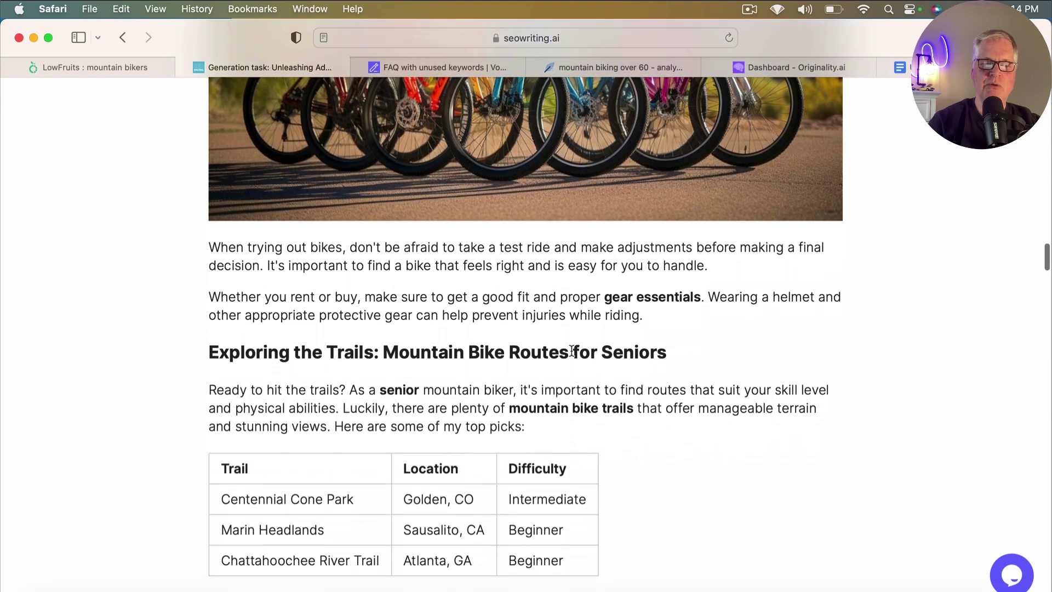
pyautogui.scroll(-8, 571, 351)
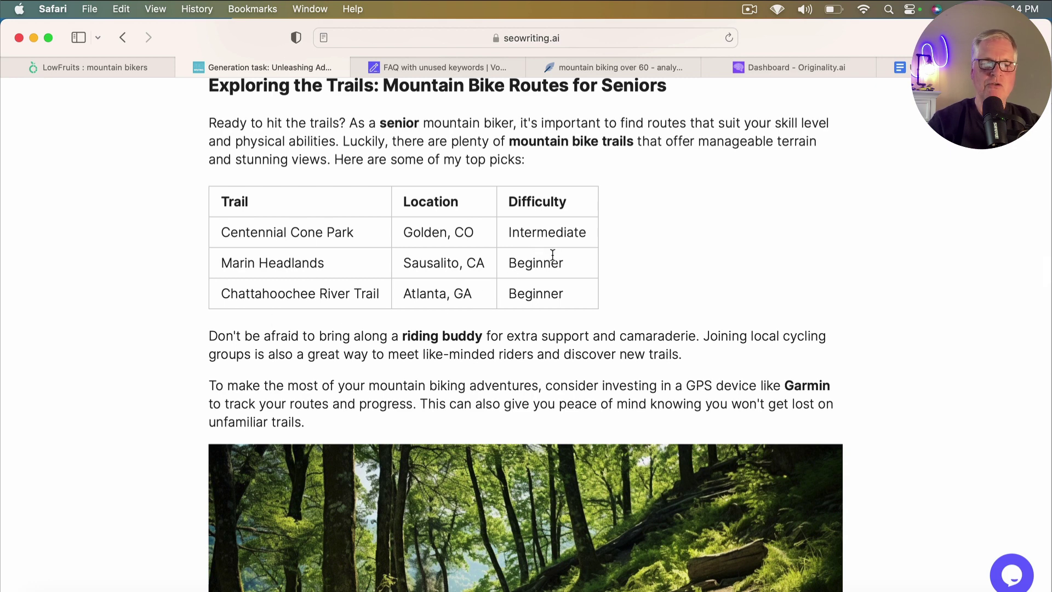
pyautogui.scroll(2, 555, 254)
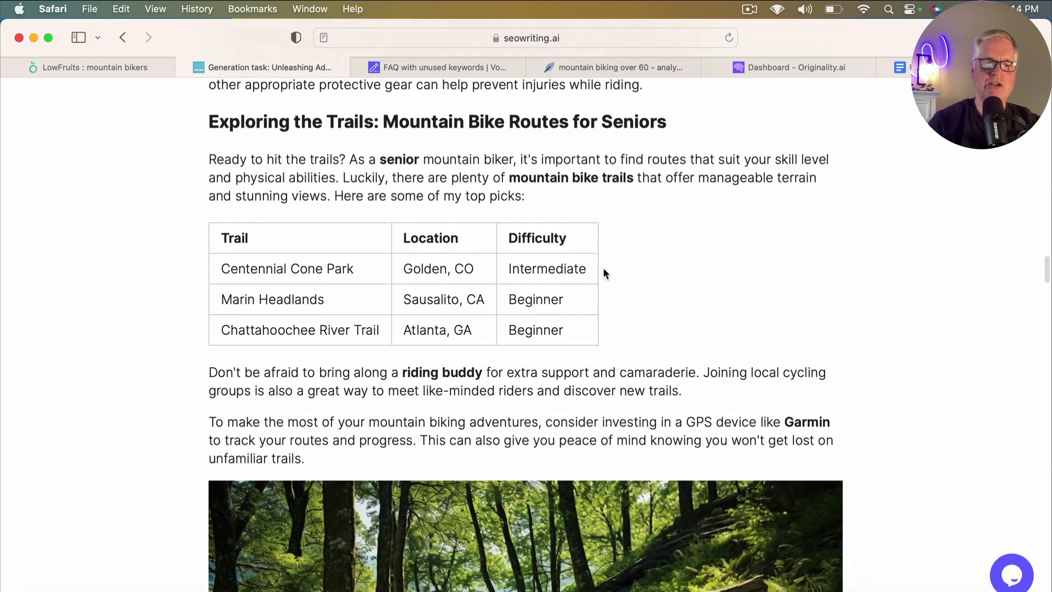
pyautogui.scroll(-3, 621, 275)
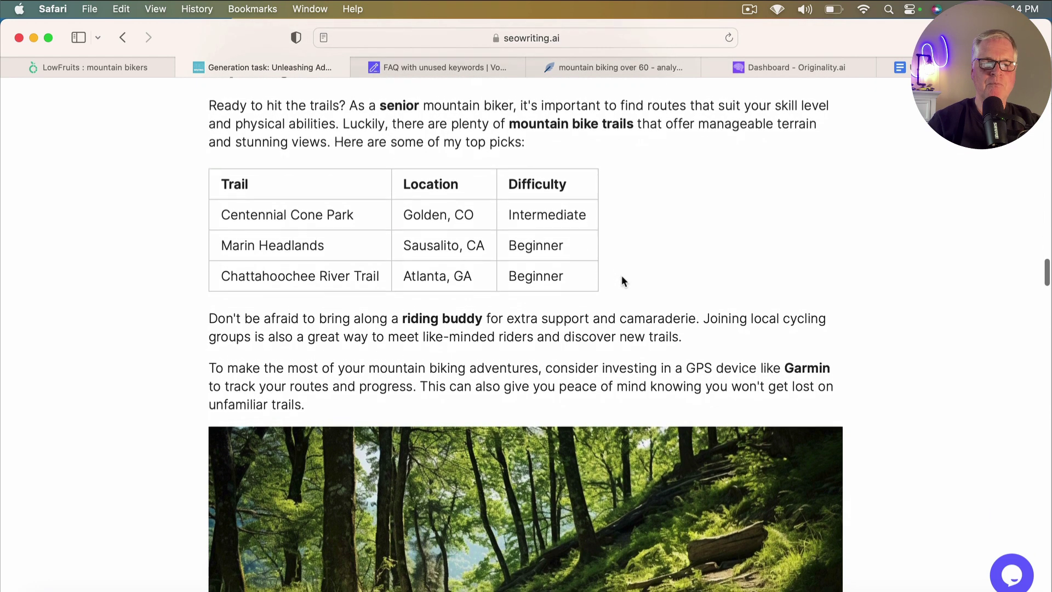
pyautogui.scroll(2, 621, 275)
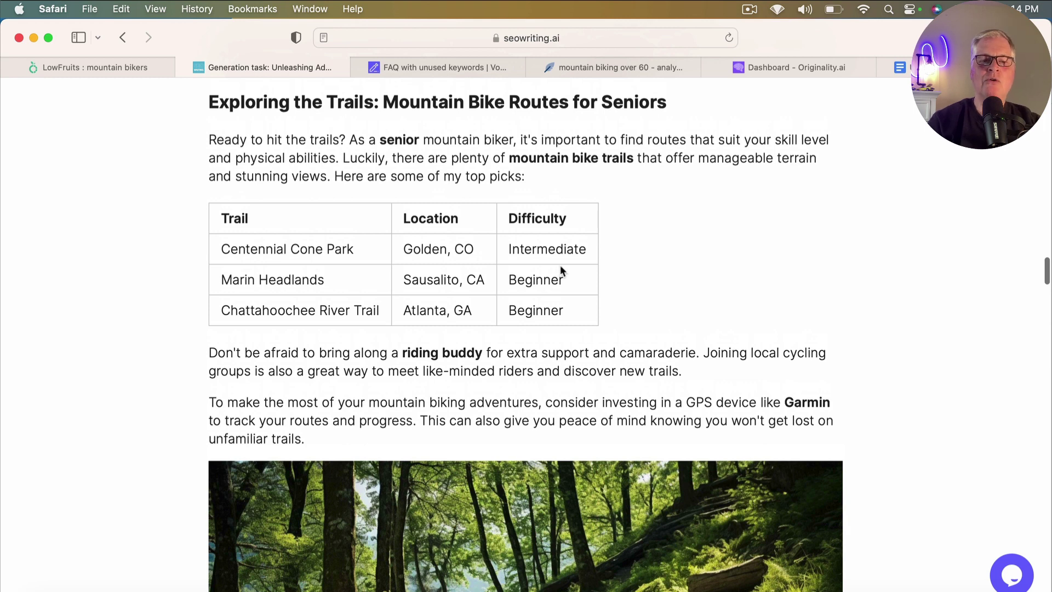
pyautogui.scroll(-2, 501, 327)
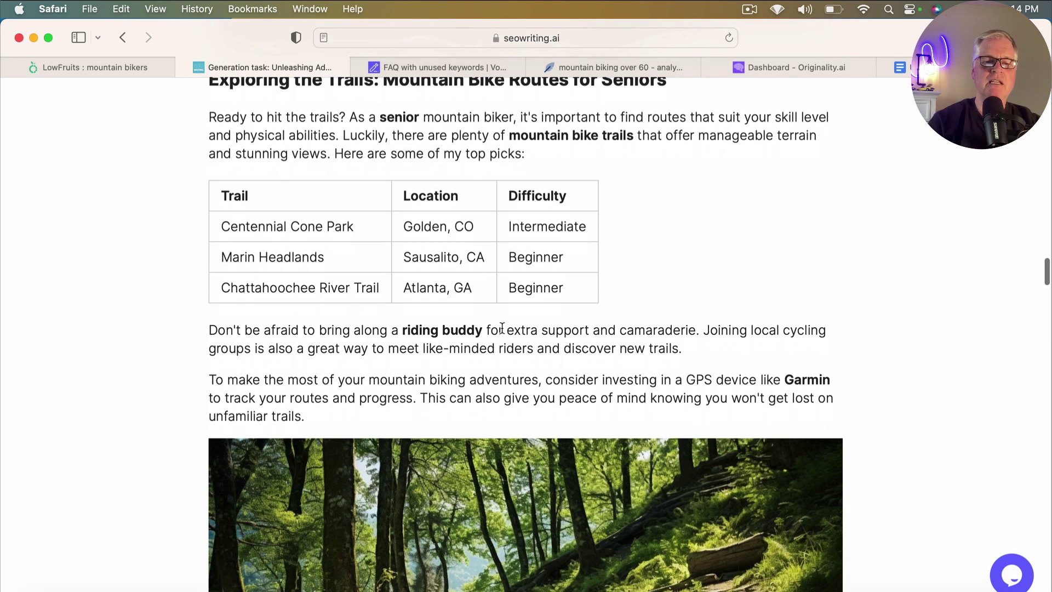
pyautogui.scroll(-3, 501, 327)
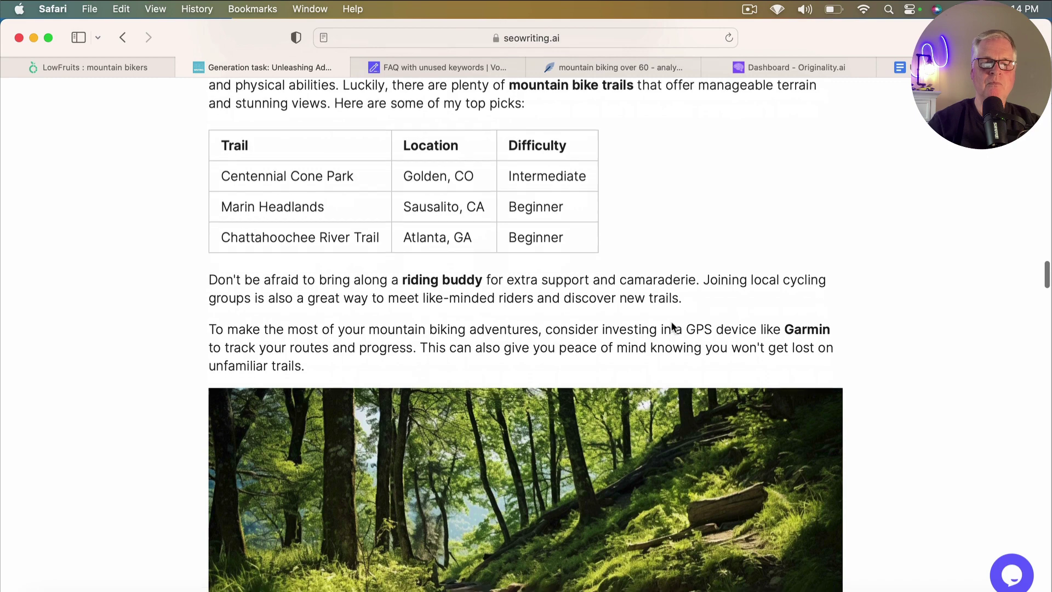
pyautogui.scroll(-3, 662, 327)
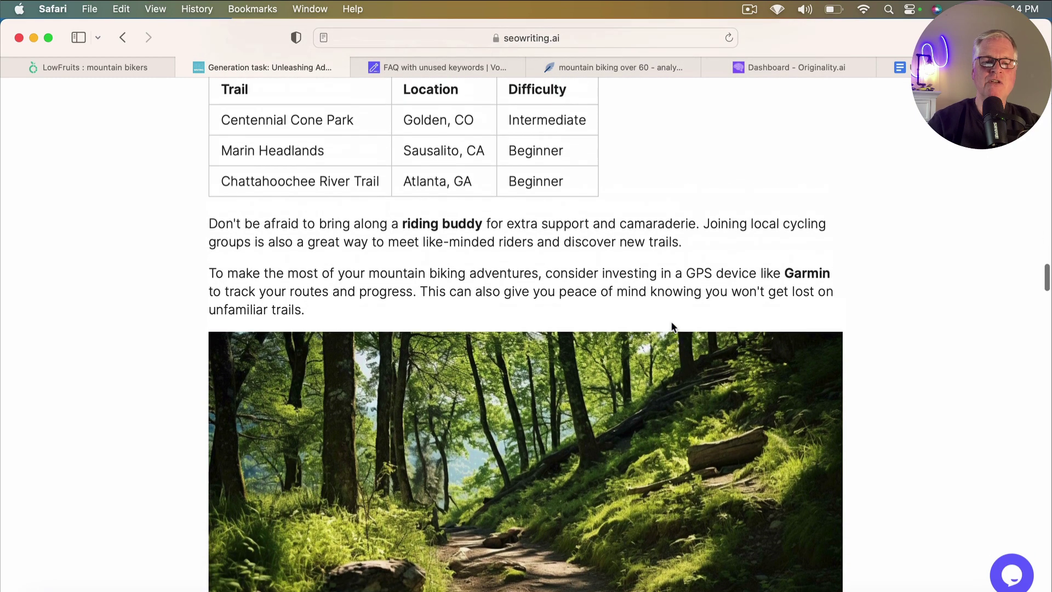
pyautogui.scroll(-5, 672, 327)
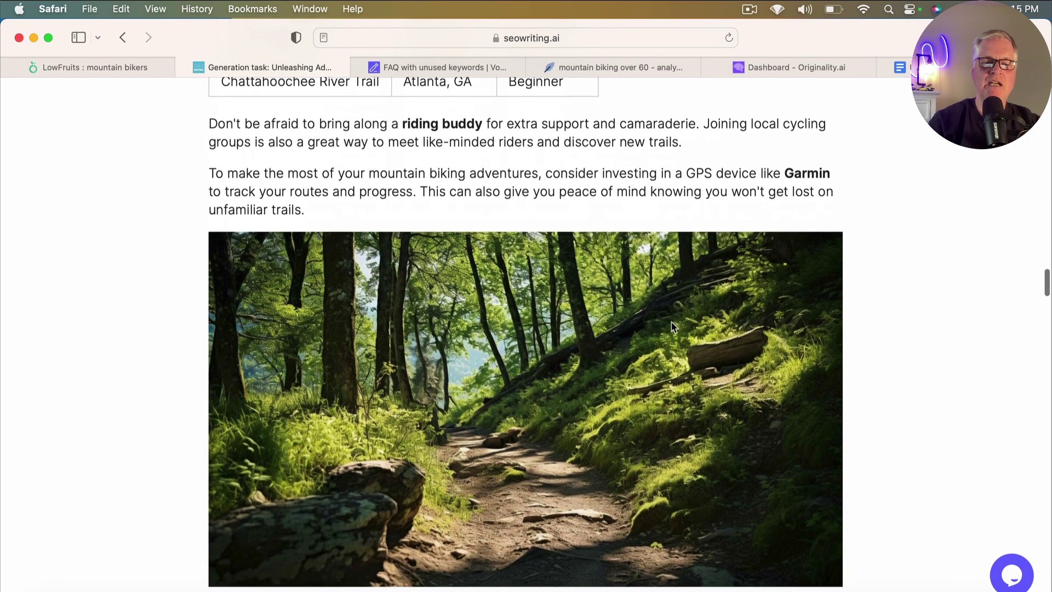
pyautogui.scroll(-4, 674, 327)
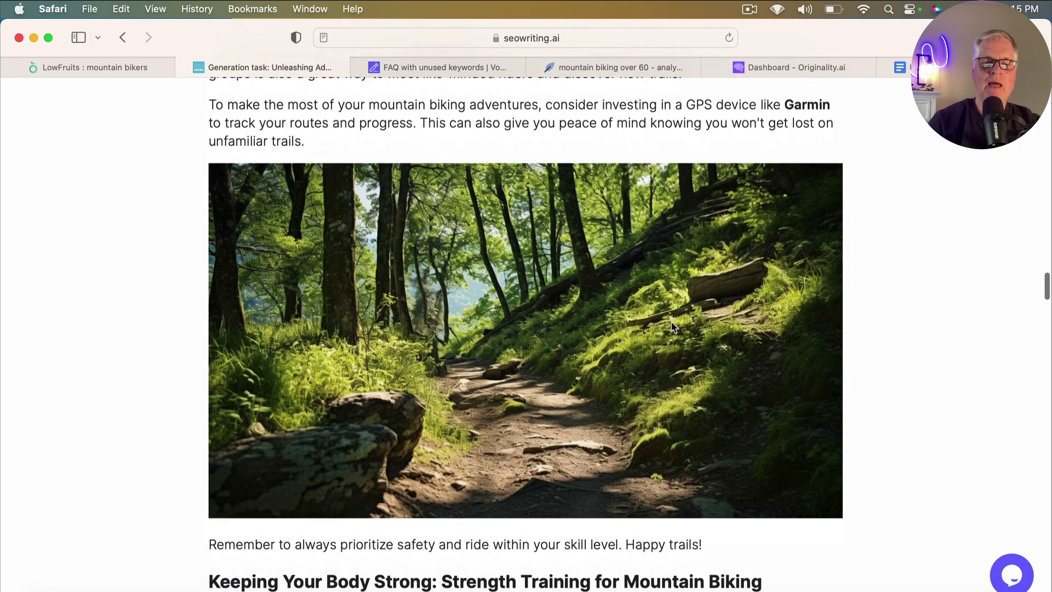
pyautogui.scroll(-12, 673, 327)
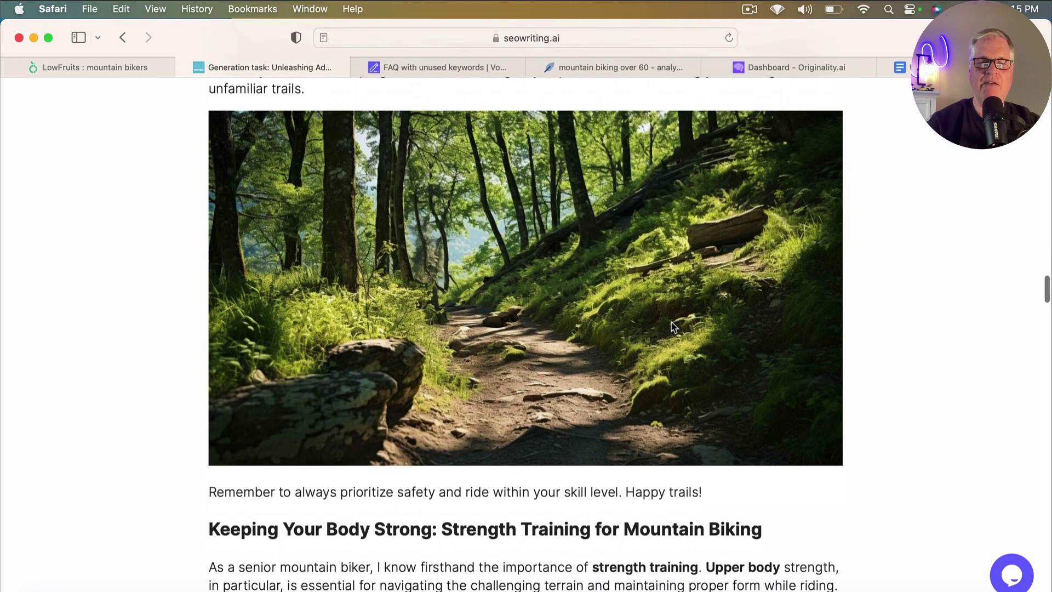
pyautogui.scroll(-8, 673, 327)
pyautogui.scroll(-6, 672, 322)
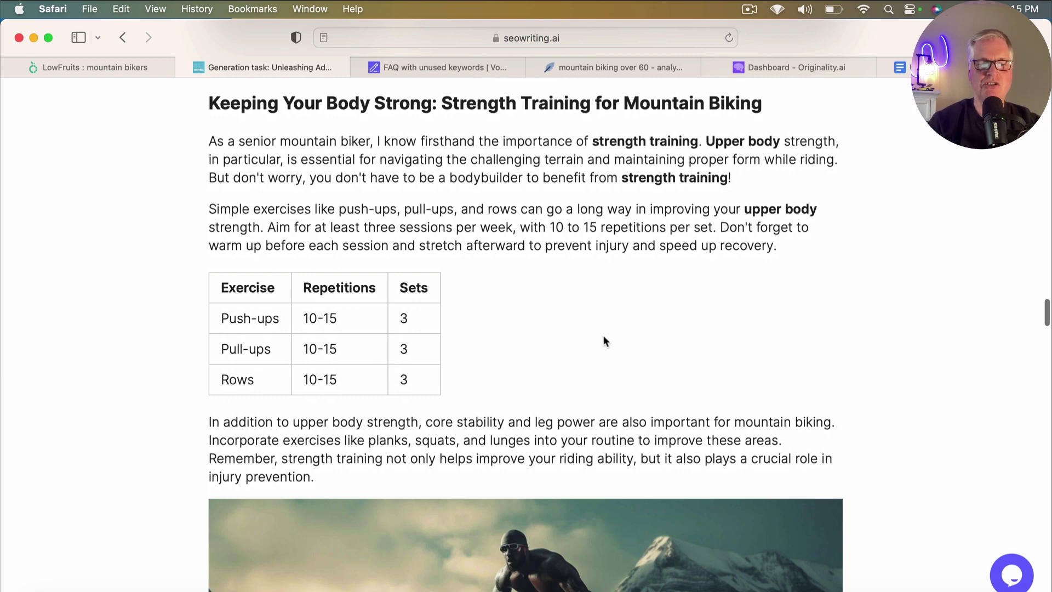
pyautogui.scroll(-1, 602, 335)
pyautogui.scroll(-10, 603, 336)
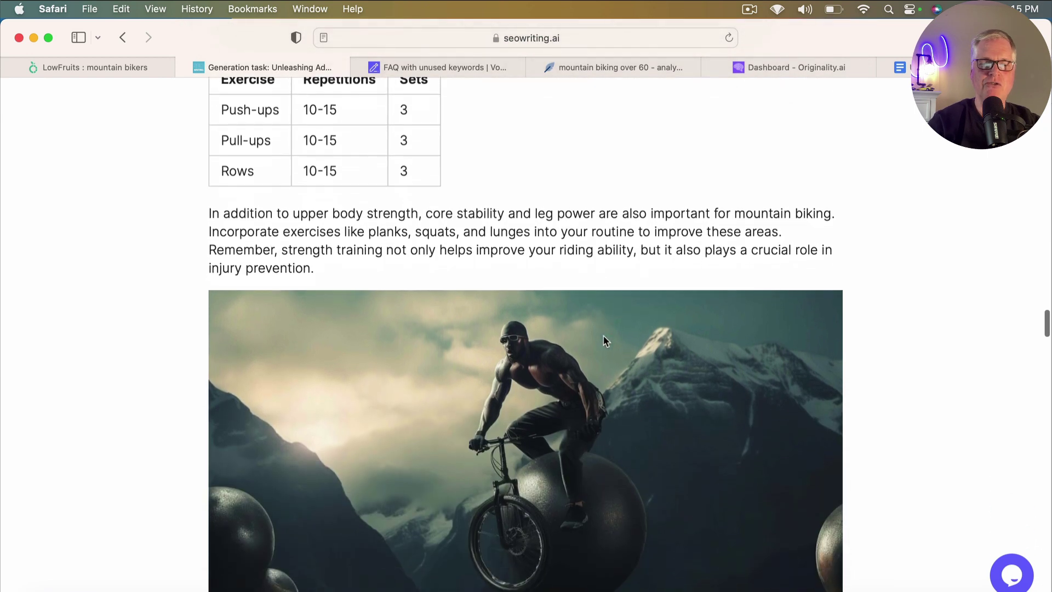
pyautogui.scroll(-2, 605, 341)
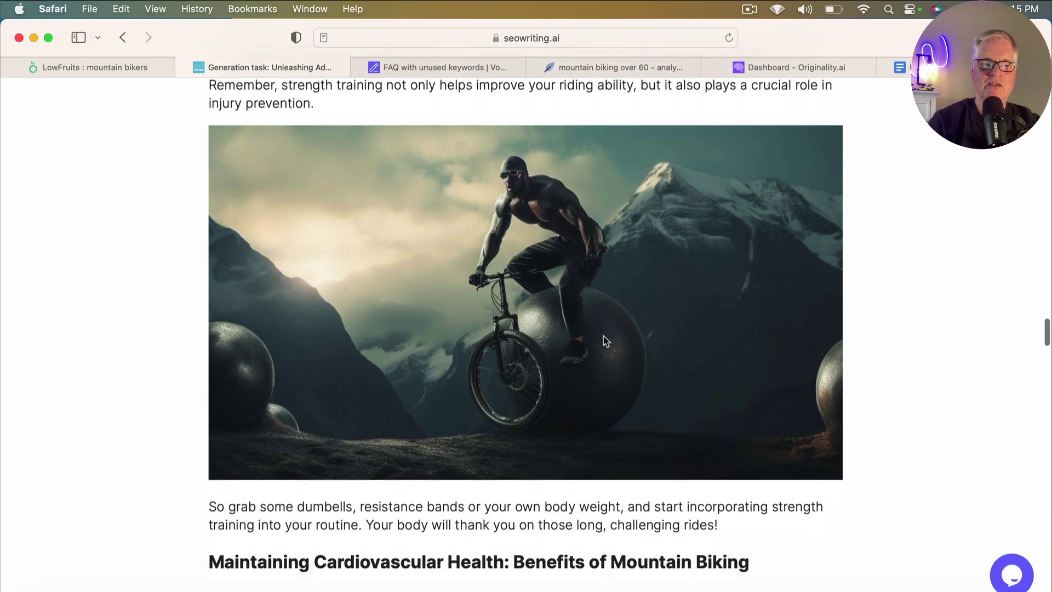
pyautogui.scroll(-1, 606, 341)
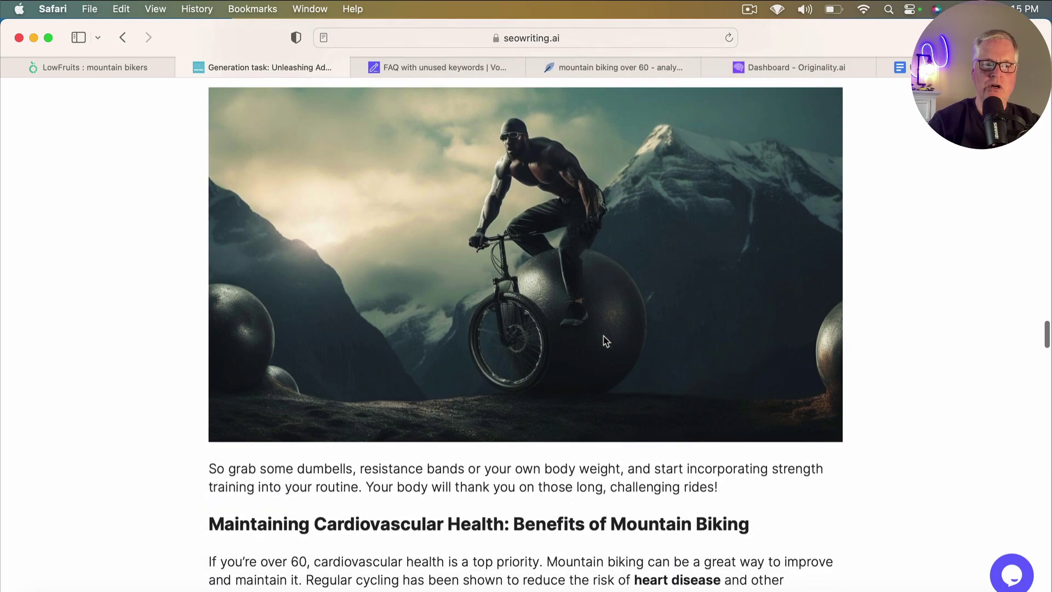
pyautogui.scroll(-20, 605, 341)
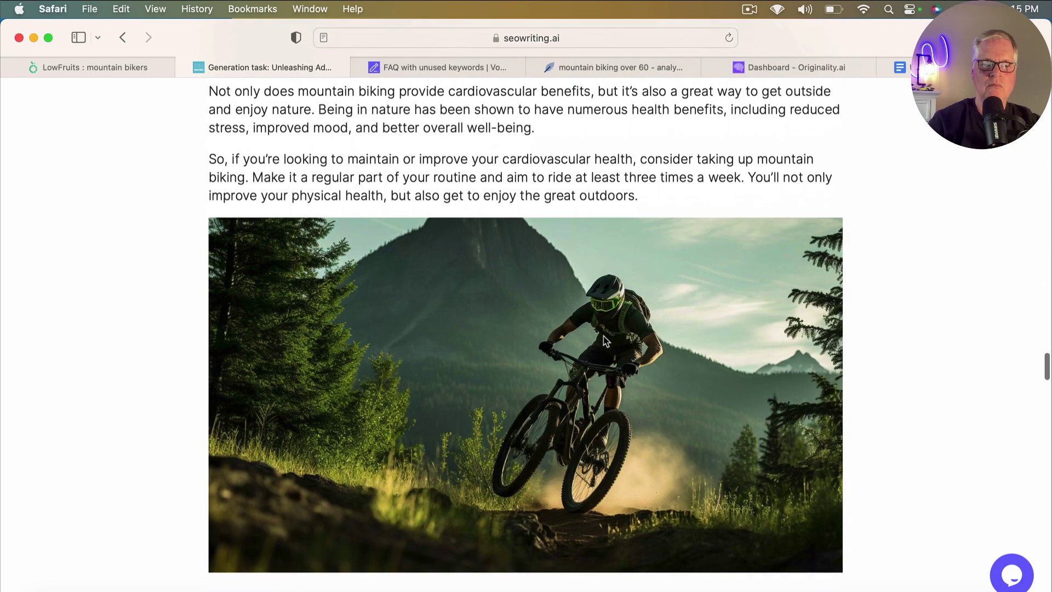
pyautogui.scroll(-15, 603, 336)
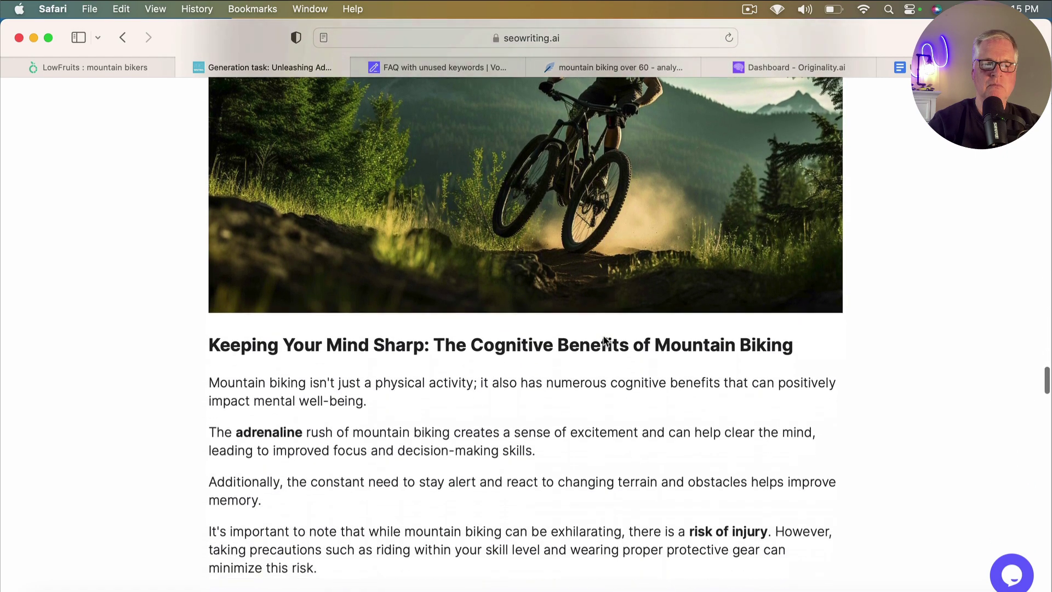
pyautogui.scroll(-2, 603, 335)
pyautogui.scroll(4, 603, 335)
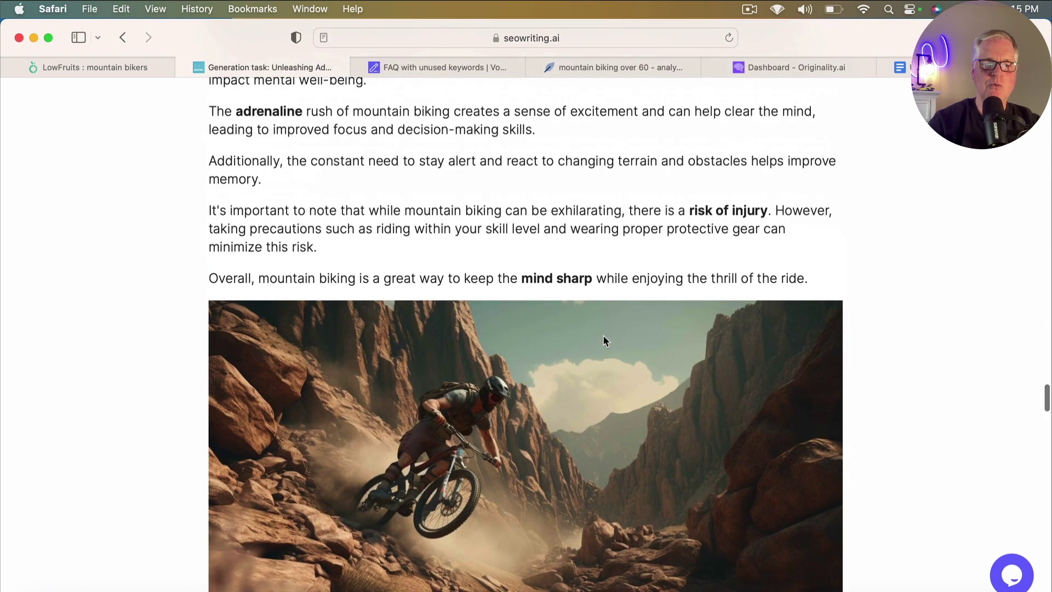
pyautogui.scroll(-4, 603, 335)
pyautogui.scroll(-10, 603, 335)
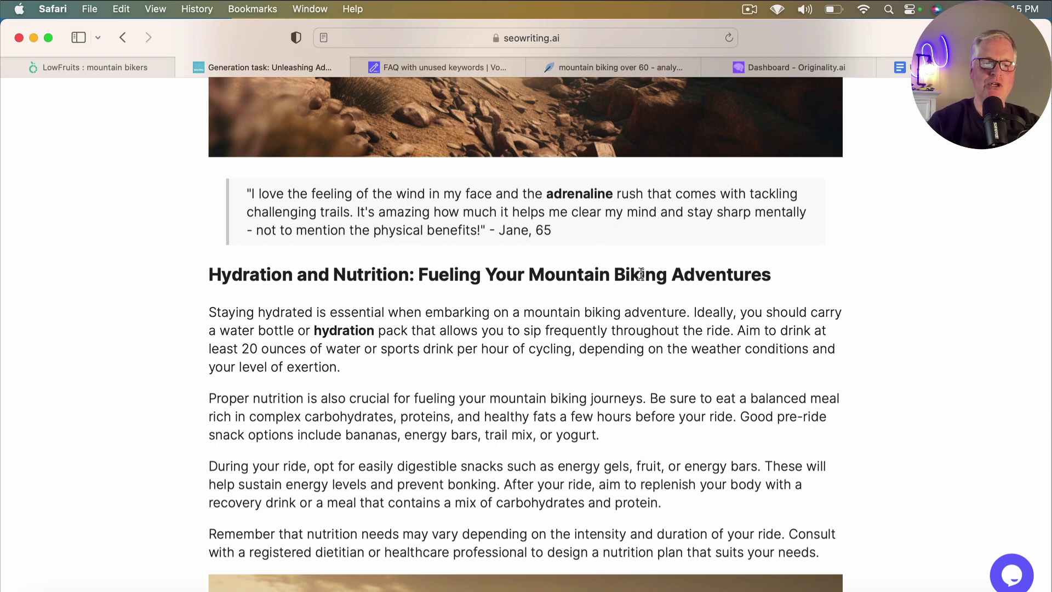
pyautogui.scroll(-1, 641, 274)
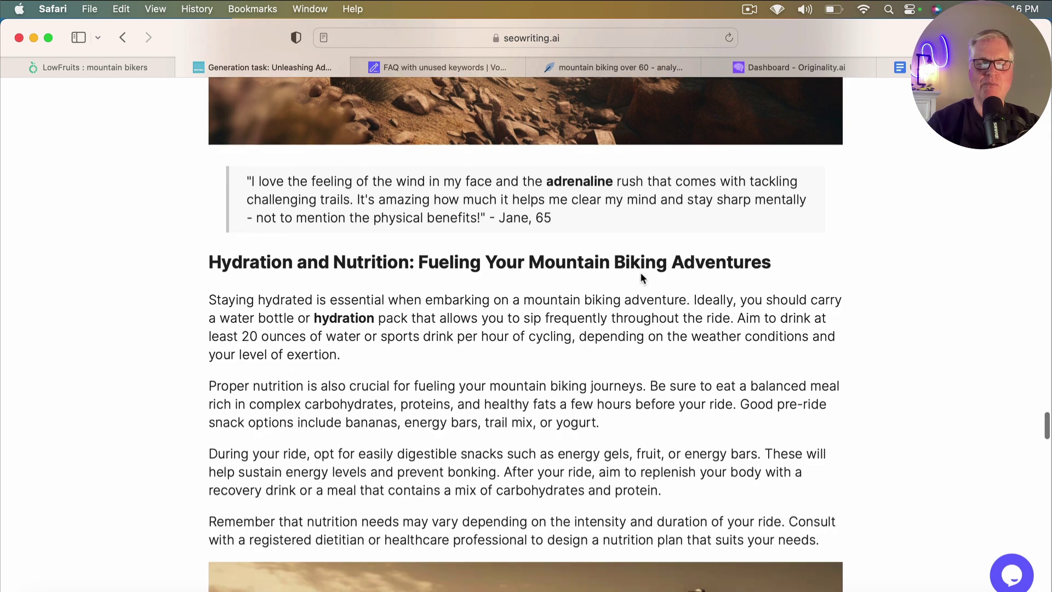
pyautogui.scroll(-3, 641, 275)
pyautogui.scroll(-12, 640, 274)
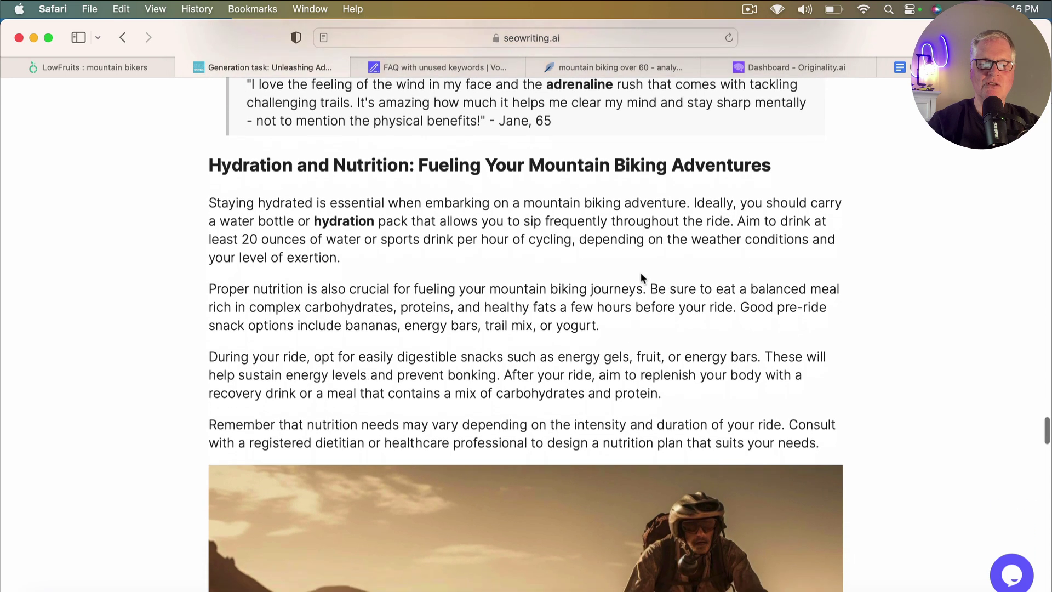
pyautogui.scroll(-7, 629, 384)
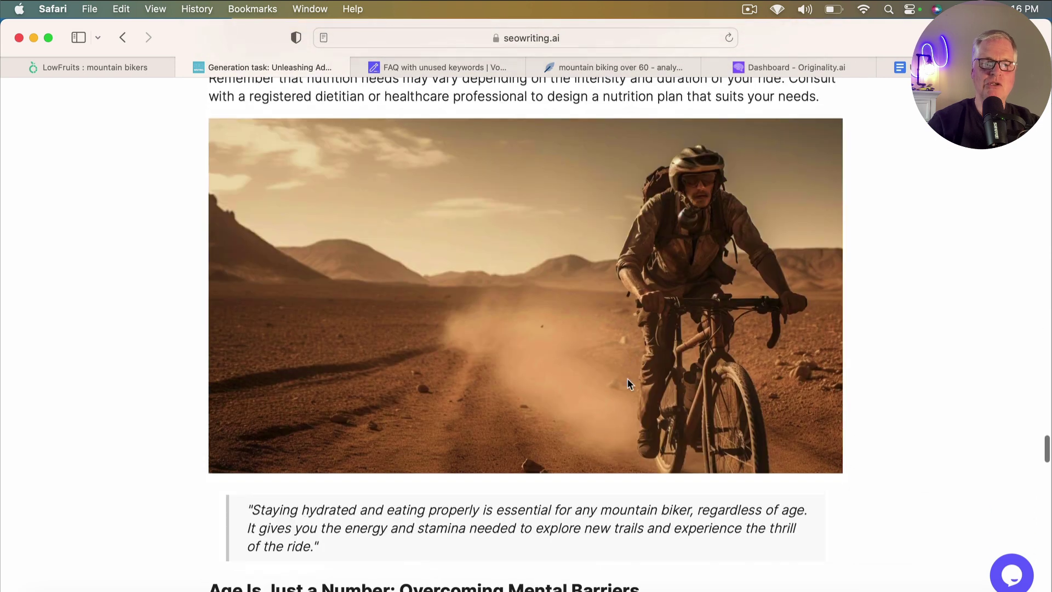
pyautogui.scroll(-3, 628, 381)
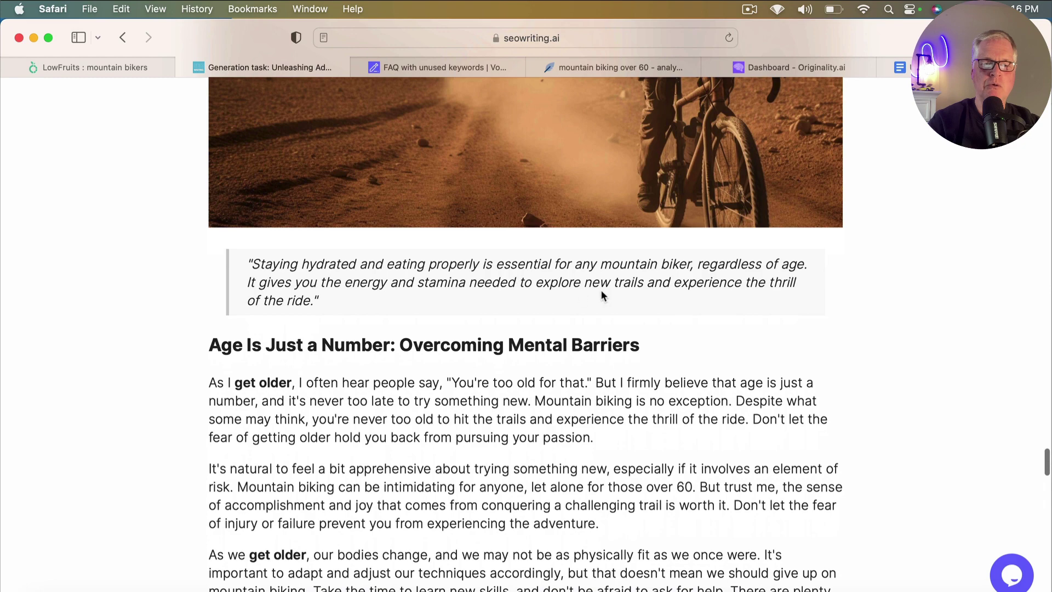
pyautogui.scroll(-20, 657, 289)
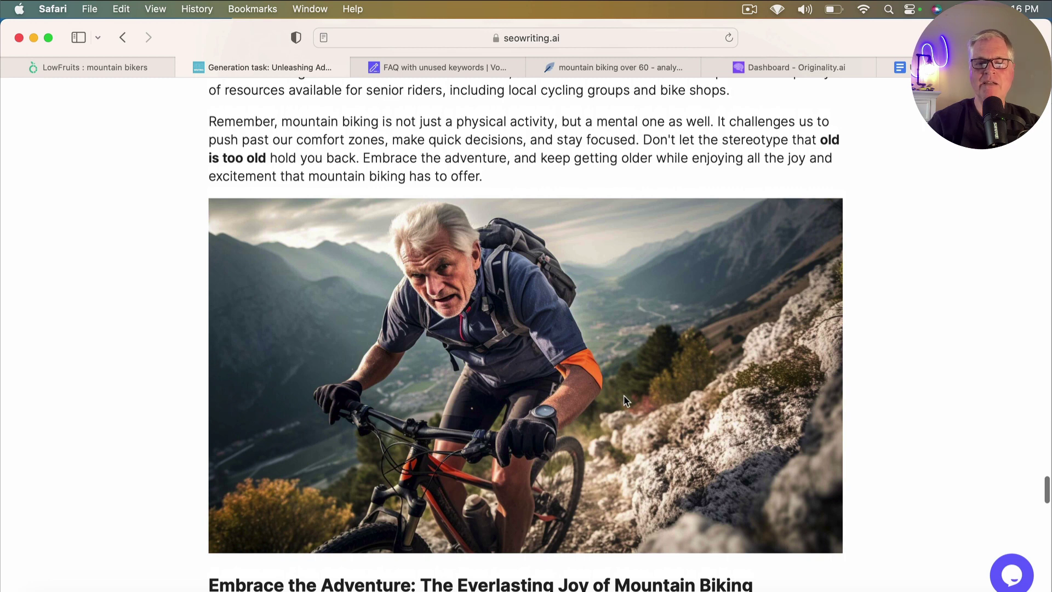
pyautogui.scroll(-2, 675, 415)
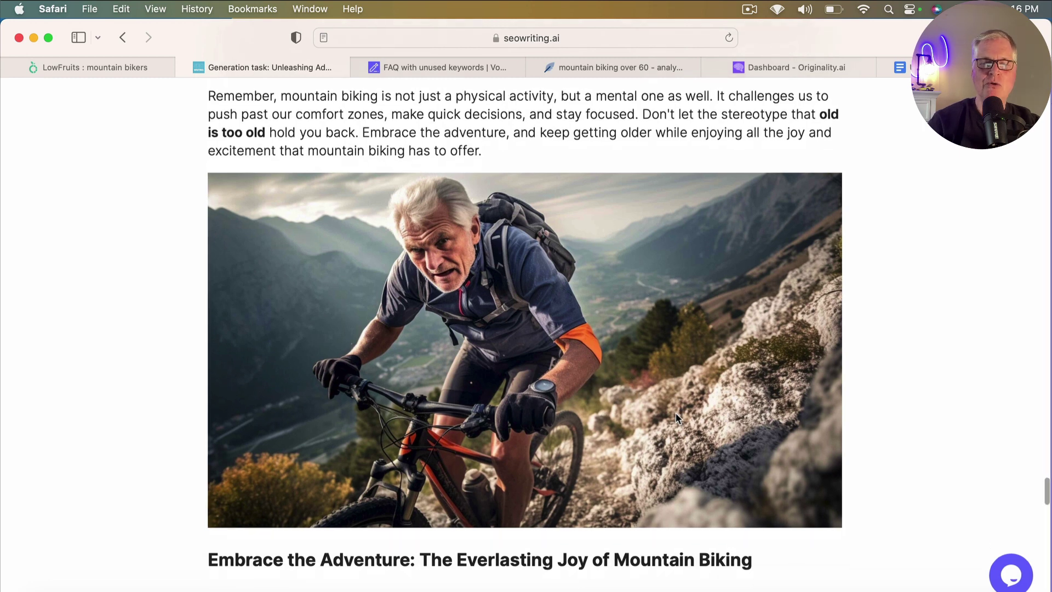
pyautogui.scroll(1, 676, 416)
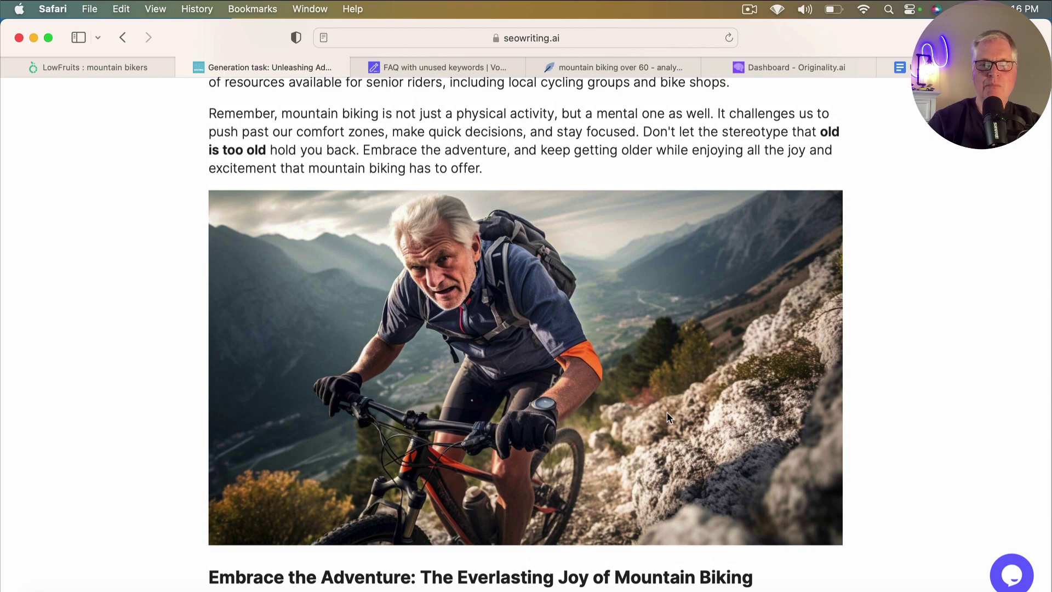
pyautogui.scroll(5, 668, 418)
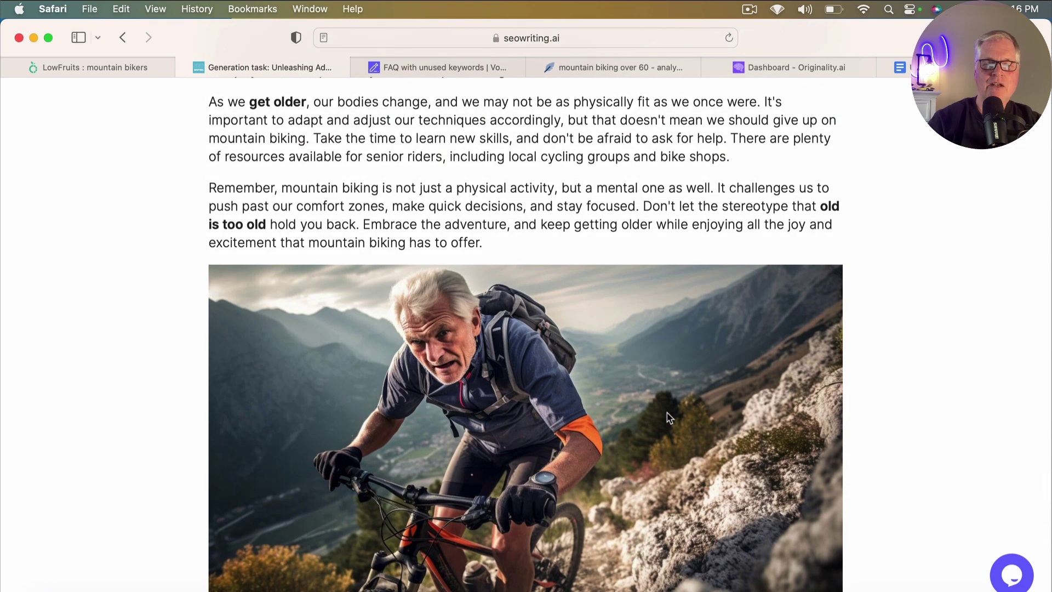
pyautogui.scroll(9, 667, 417)
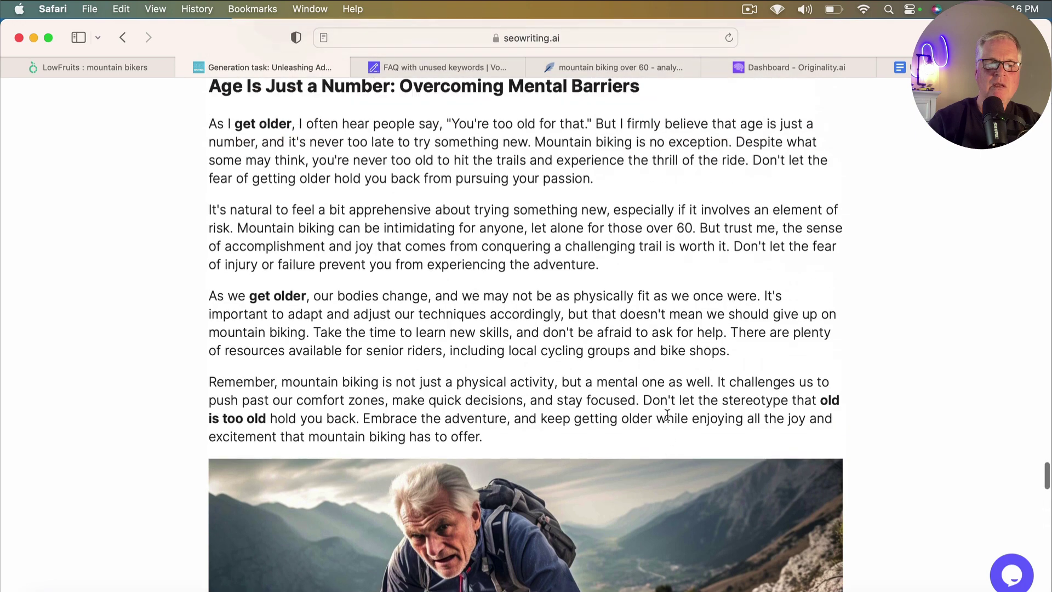
pyautogui.scroll(-4, 666, 415)
pyautogui.scroll(-1, 667, 420)
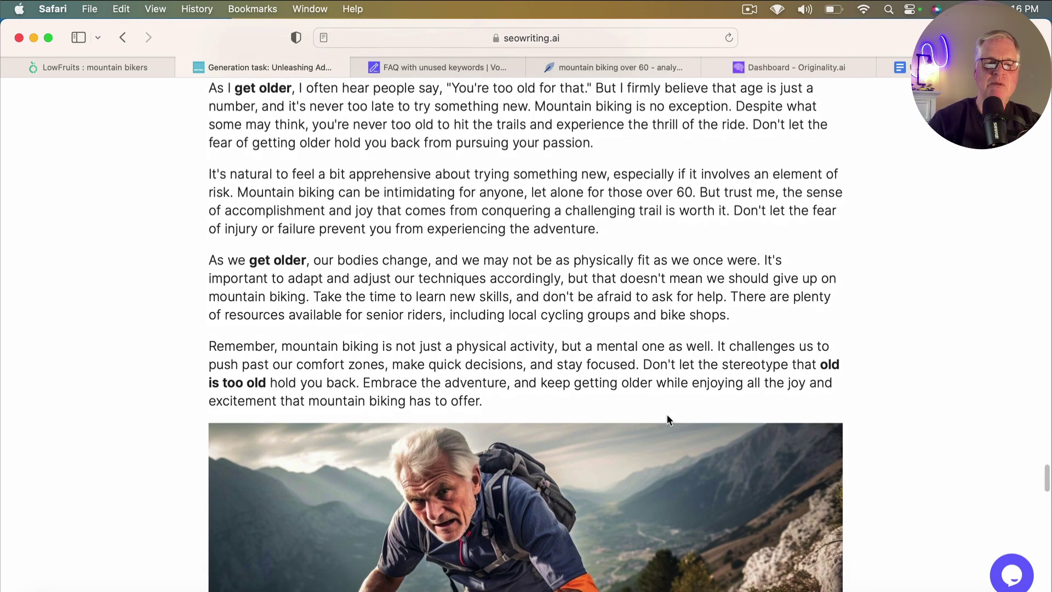
pyautogui.scroll(-6, 667, 420)
pyautogui.scroll(-4, 667, 420)
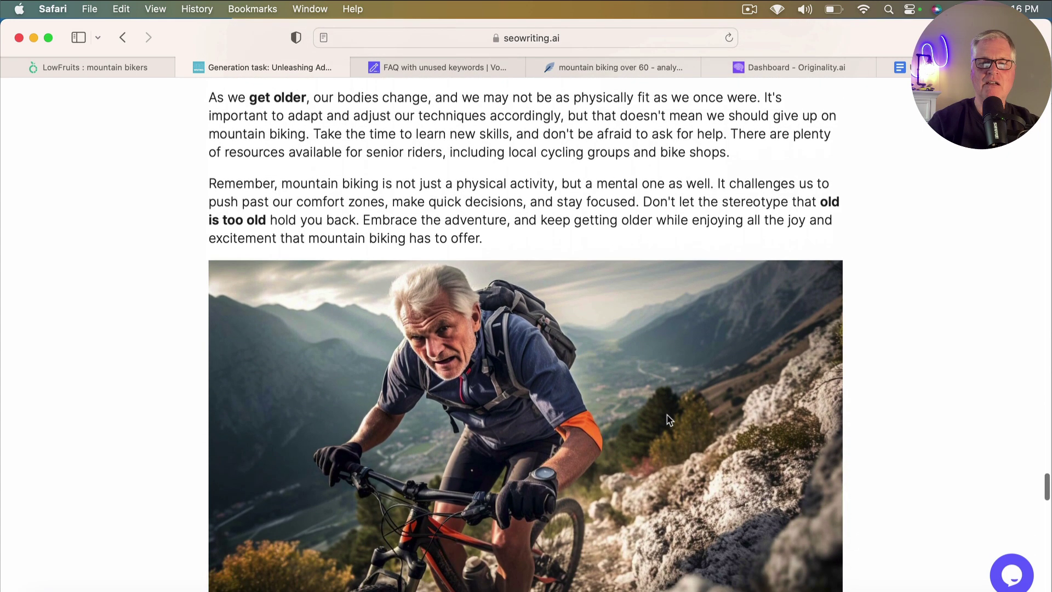
pyautogui.scroll(-12, 667, 419)
pyautogui.scroll(-8, 667, 416)
pyautogui.scroll(-1, 667, 415)
pyautogui.scroll(-2, 667, 415)
pyautogui.scroll(-2, 667, 419)
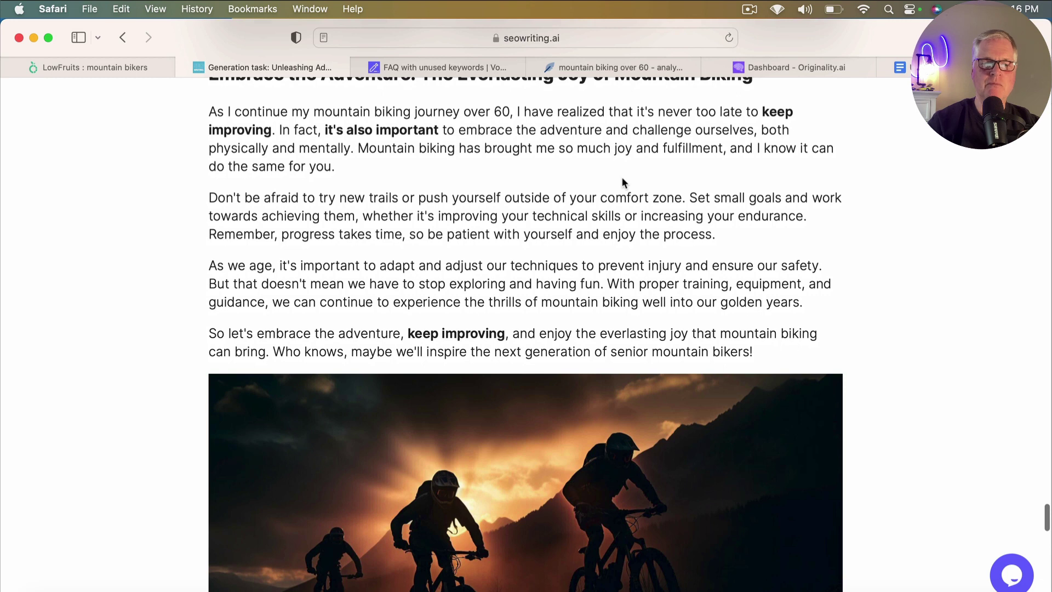
pyautogui.scroll(-10, 591, 265)
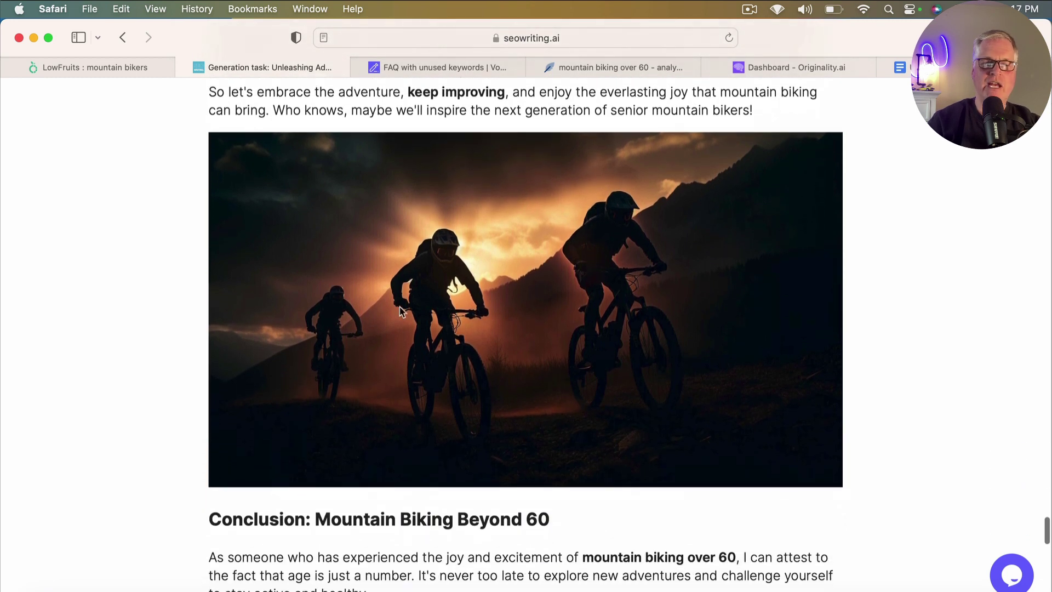
pyautogui.scroll(-13, 653, 263)
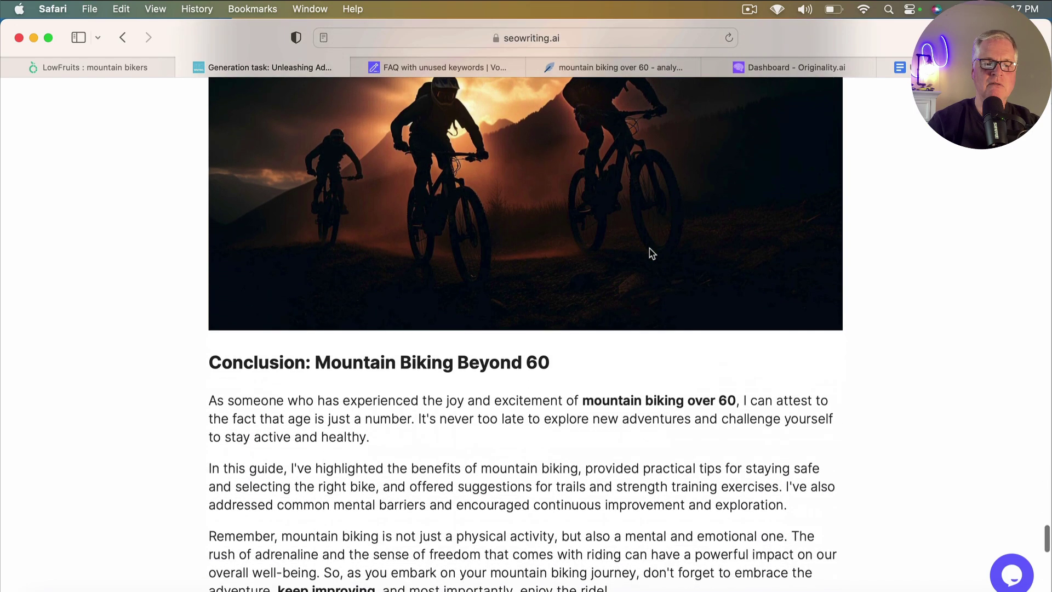
pyautogui.scroll(-10, 651, 251)
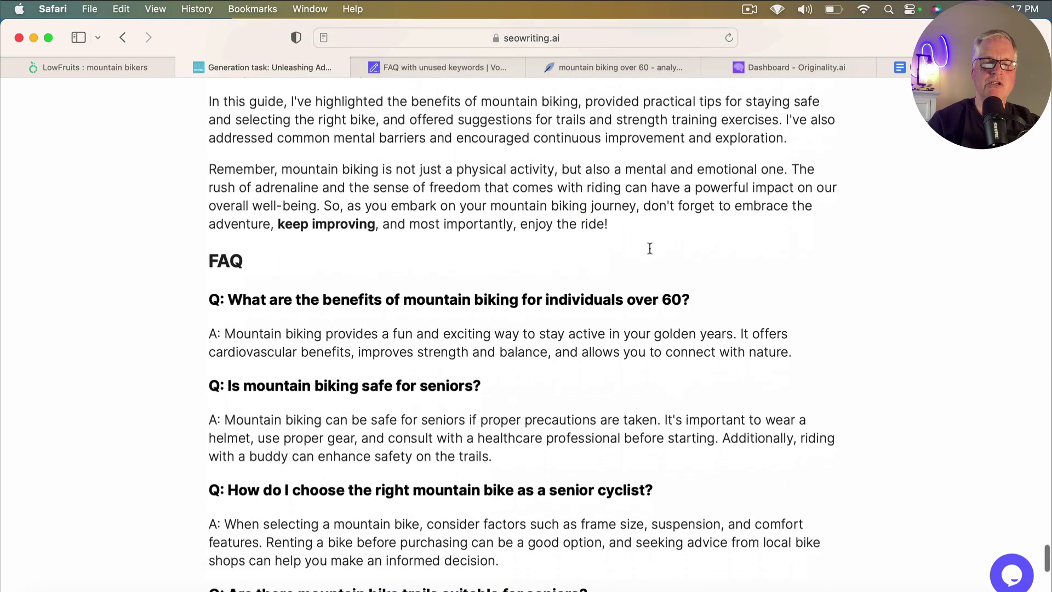
pyautogui.scroll(-4, 649, 248)
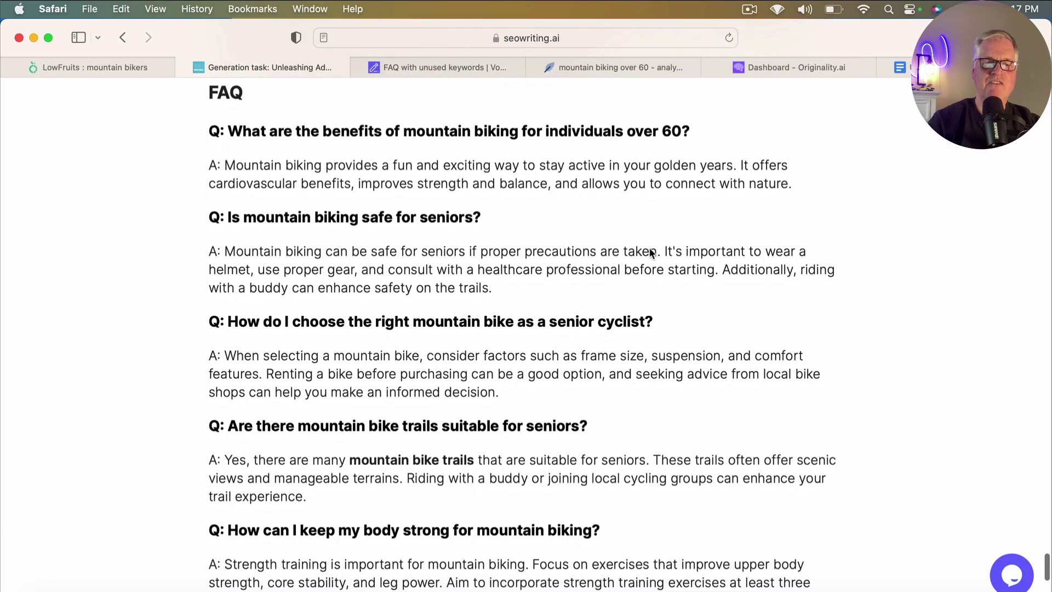
pyautogui.scroll(-7, 649, 250)
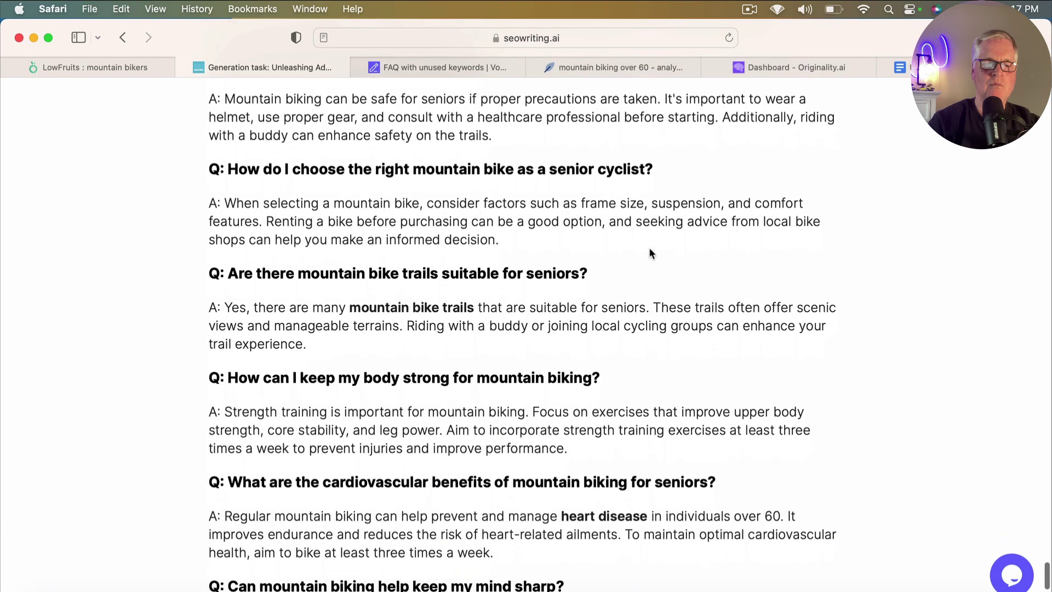
pyautogui.scroll(-12, 650, 252)
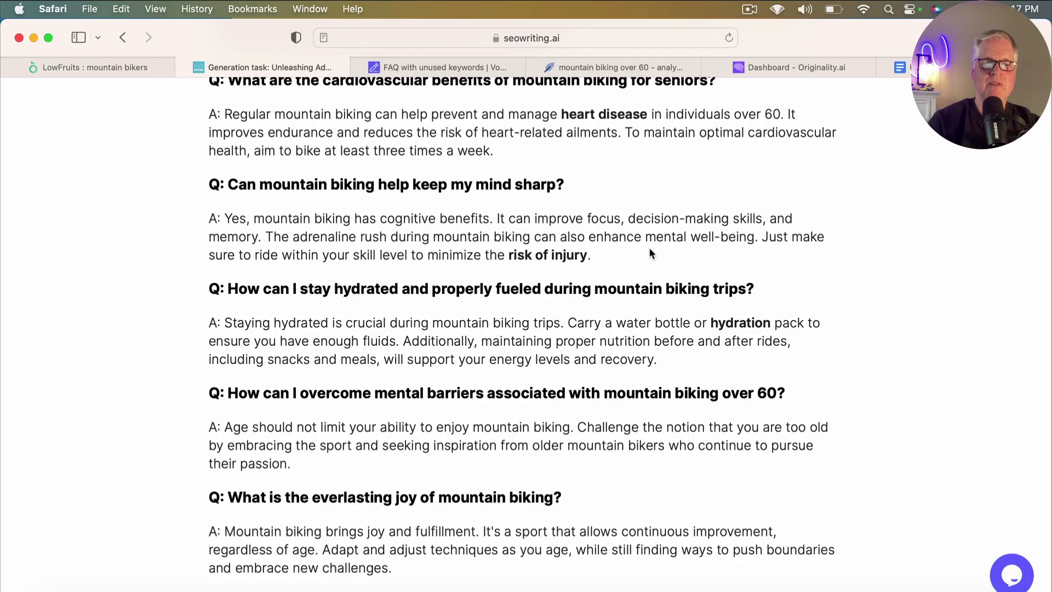
pyautogui.scroll(20, 650, 251)
pyautogui.scroll(20, 650, 252)
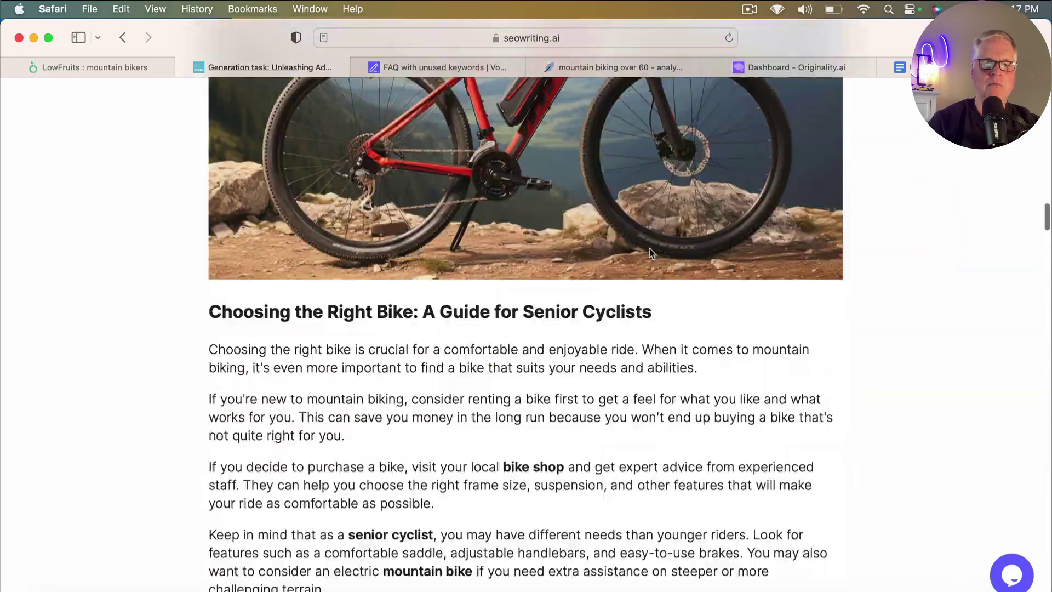
pyautogui.scroll(20, 650, 250)
# Paste the generated article into NeuronWriter's editor, giving a content score of 49 and 2957 words
pyautogui.scroll(15, 650, 252)
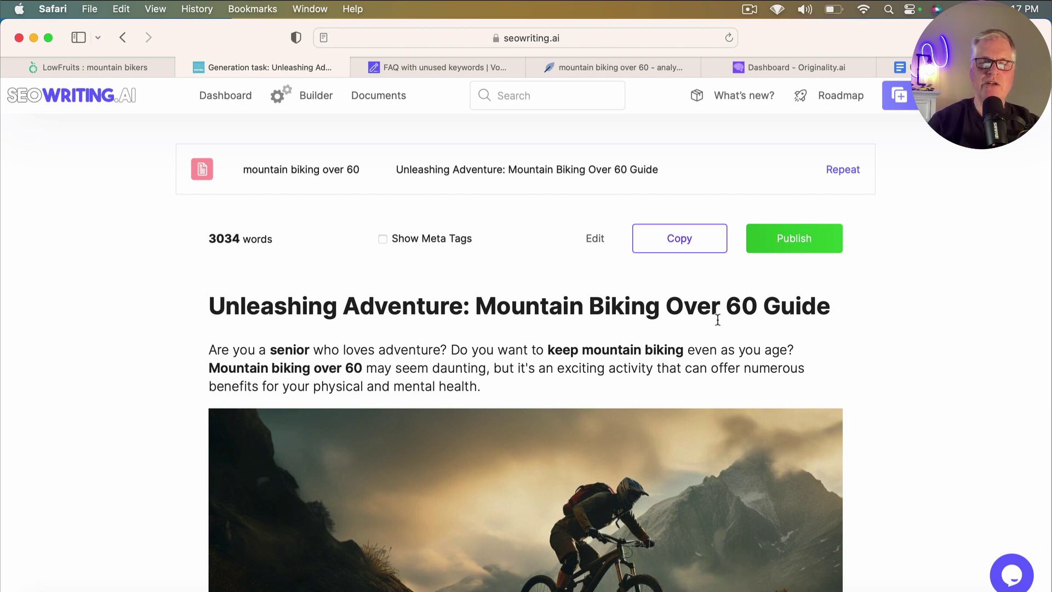
pyautogui.click(693, 239)
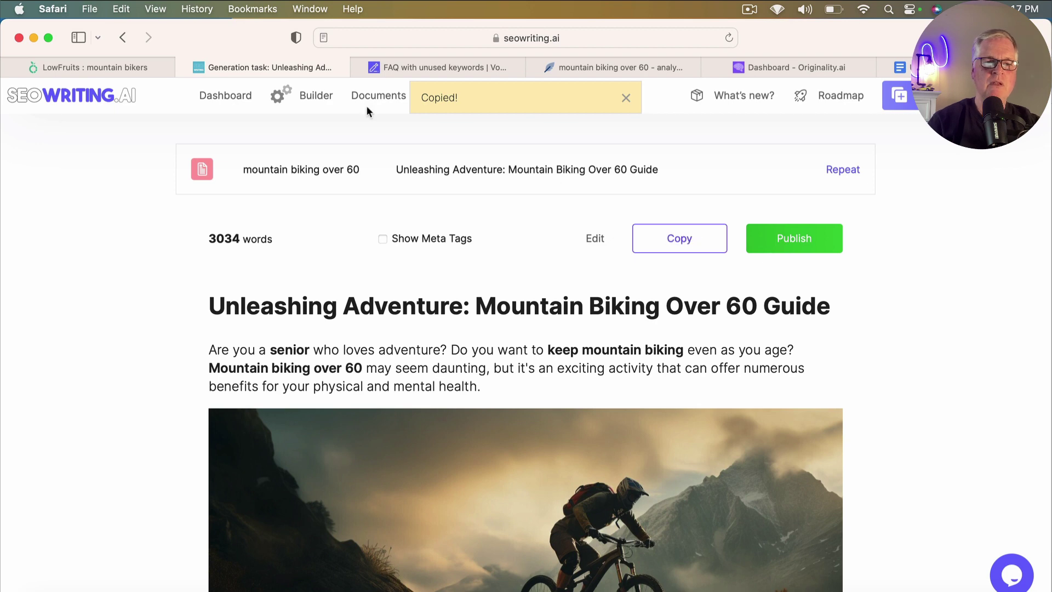
pyautogui.click(579, 67)
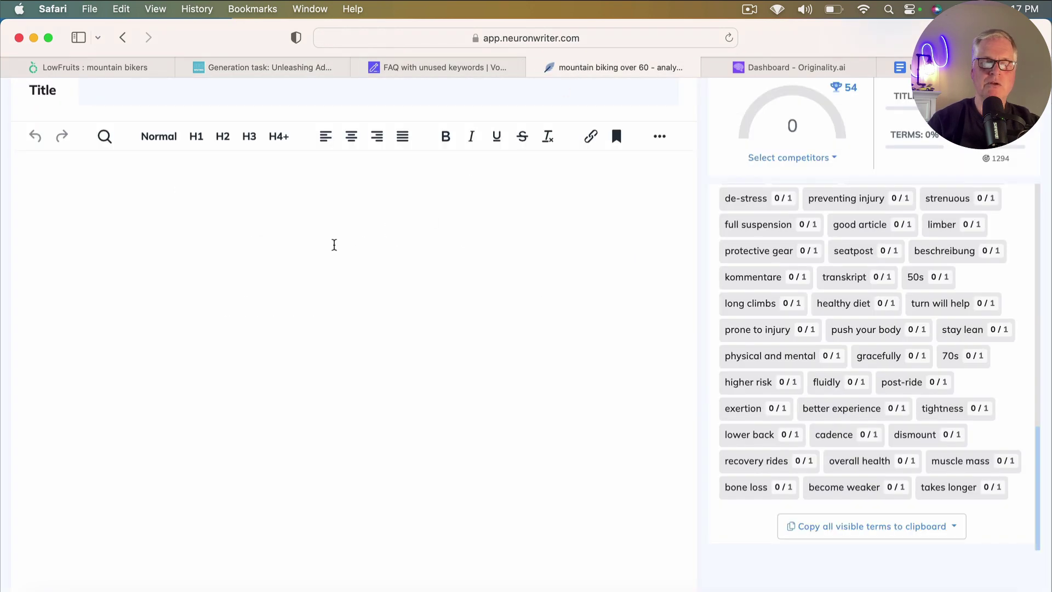
pyautogui.scroll(3, 334, 245)
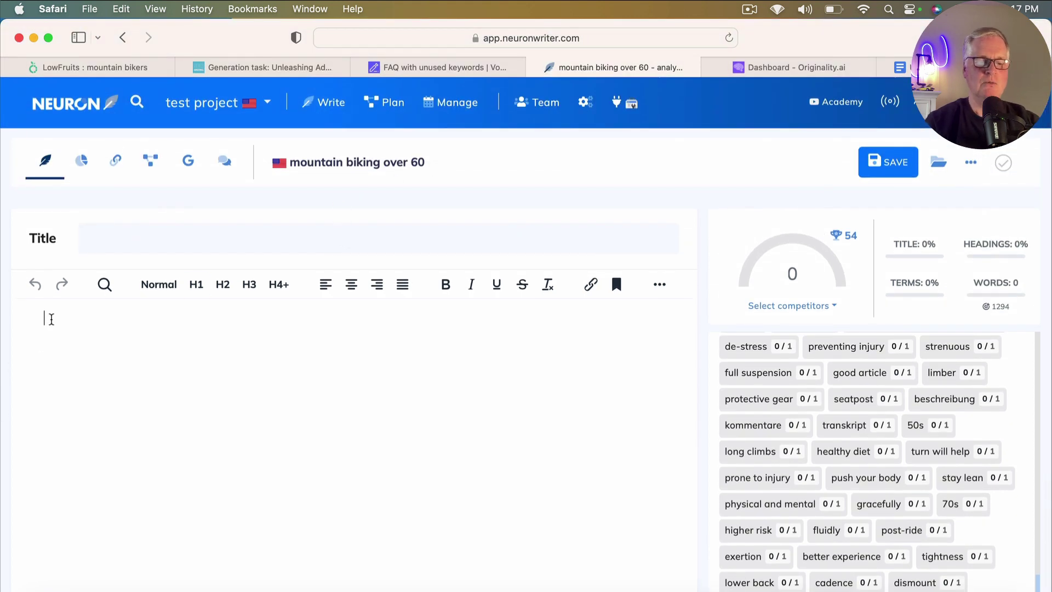
pyautogui.press('super+v')
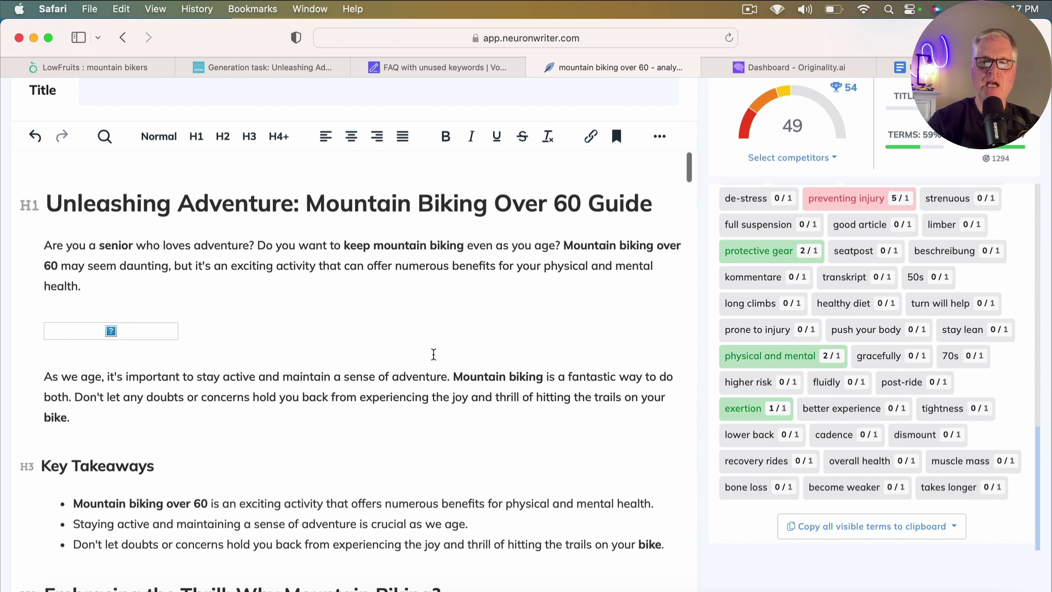
pyautogui.scroll(3, 418, 351)
pyautogui.scroll(1, 433, 355)
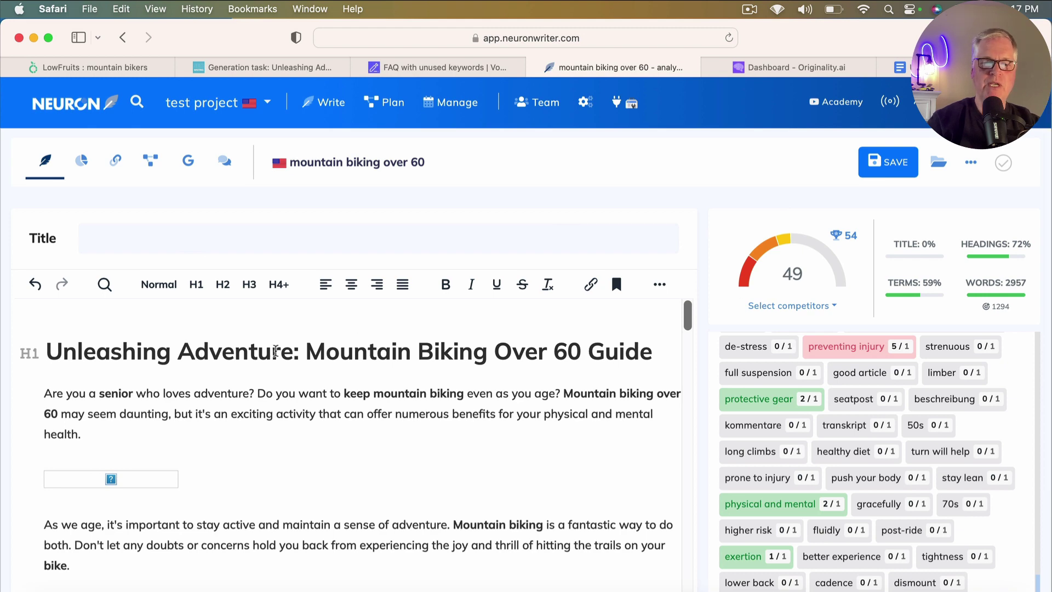
# Set the NeuronWriter title to 'Unleashing Adventure: Mountain Biking Over 60 Guide' from the H1 and save
pyautogui.tripleClick(332, 353)
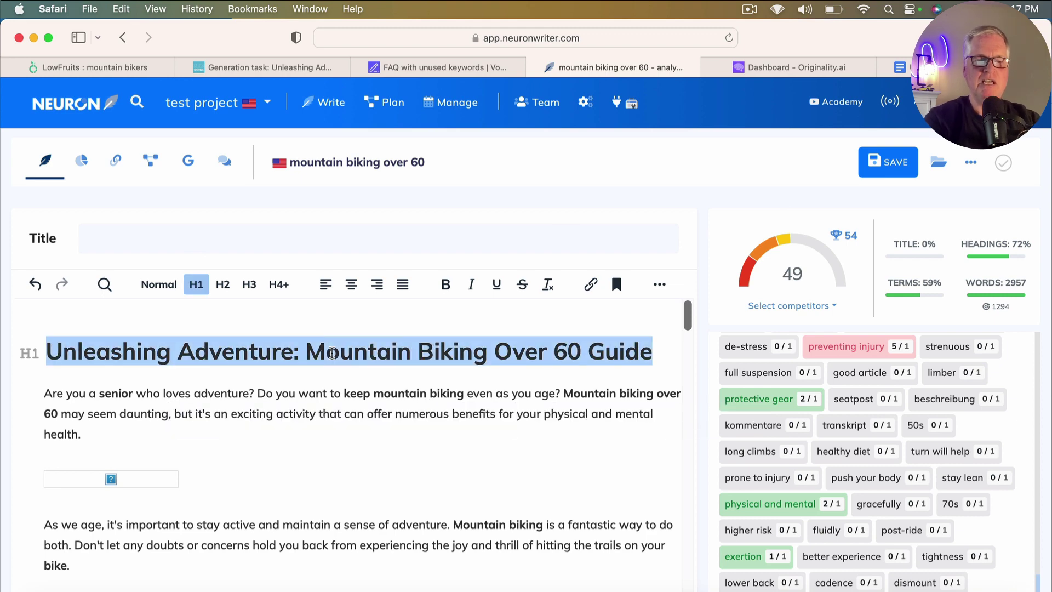
pyautogui.click(141, 238)
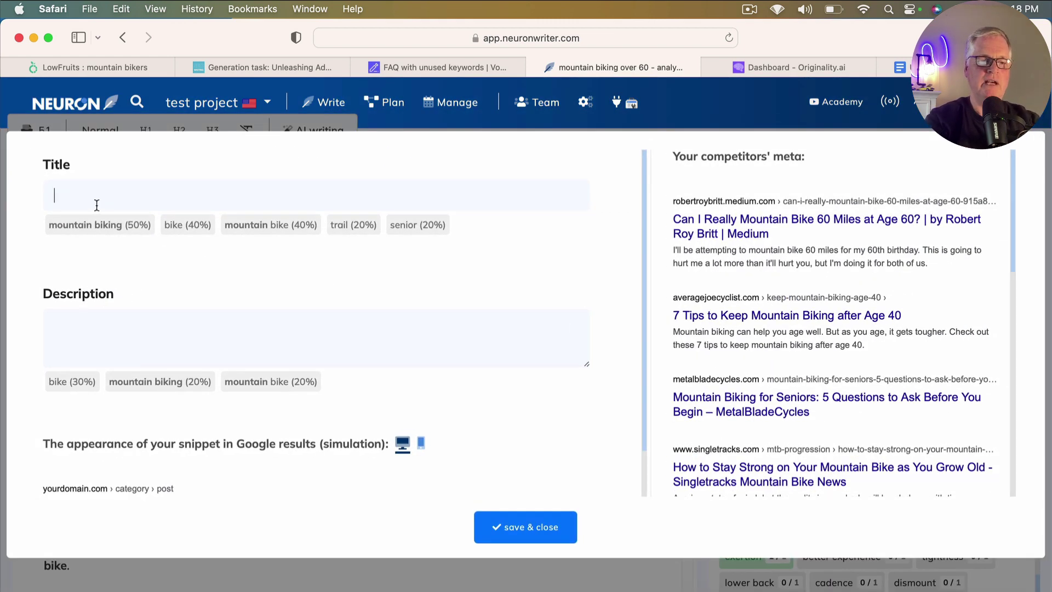
pyautogui.press('super+v')
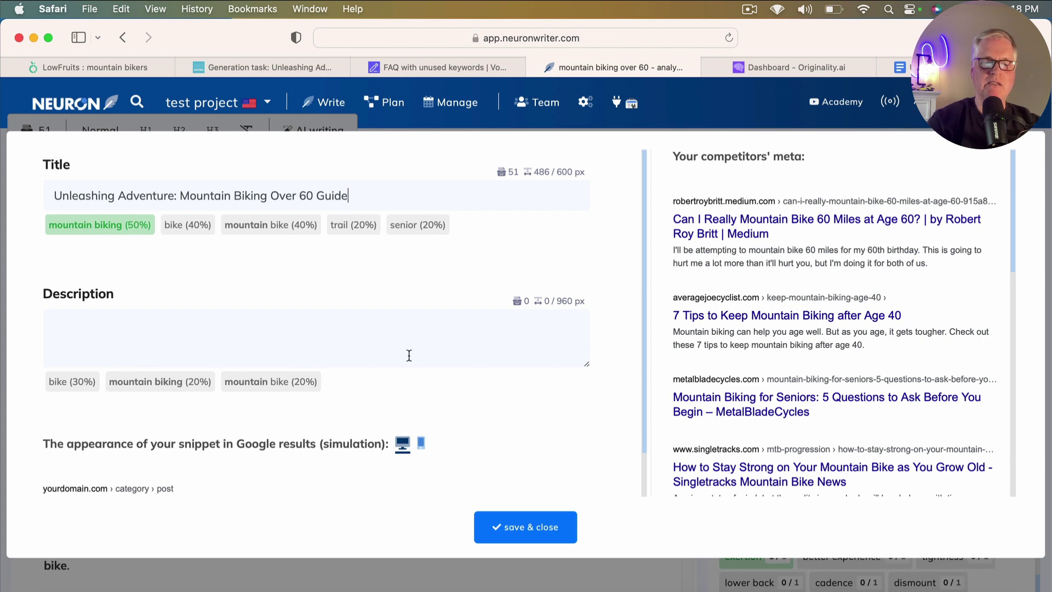
pyautogui.click(520, 531)
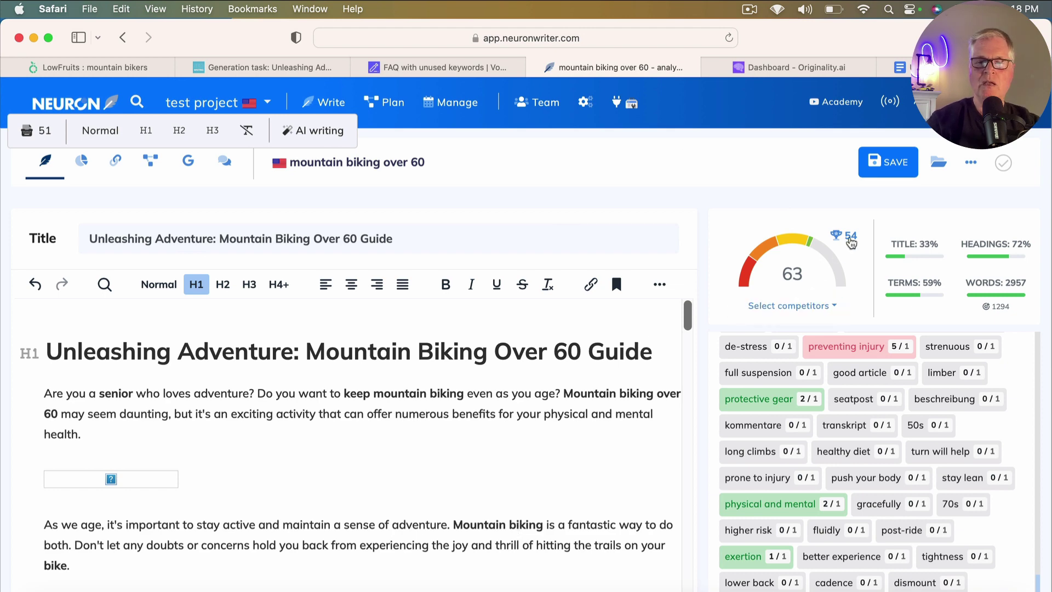
pyautogui.moveTo(854, 237)
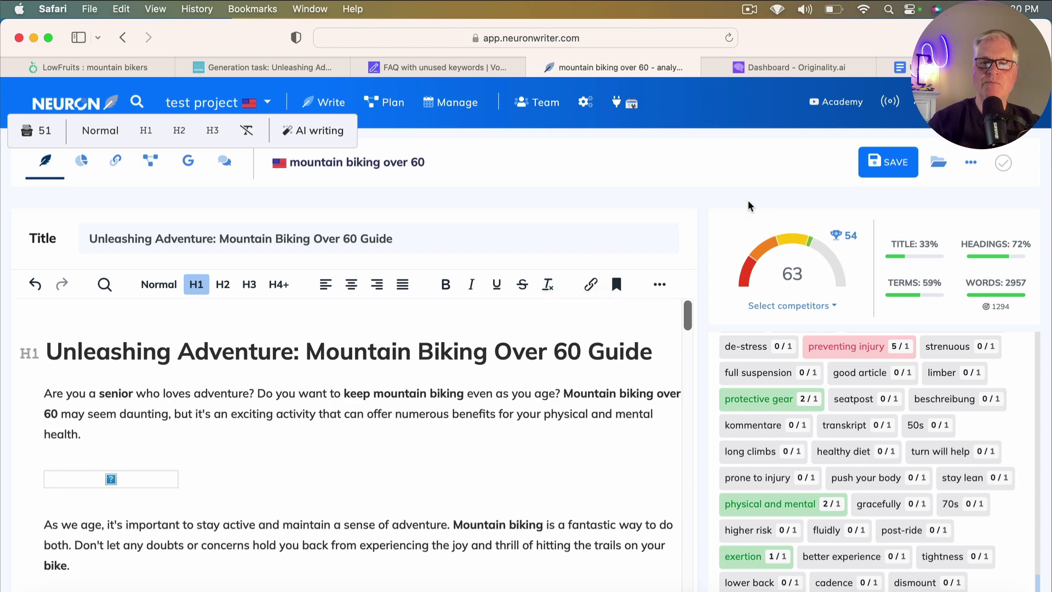
# Start a new Originality.ai scan with the pasted 2838-word article, costing 57 credits
pyautogui.click(775, 75)
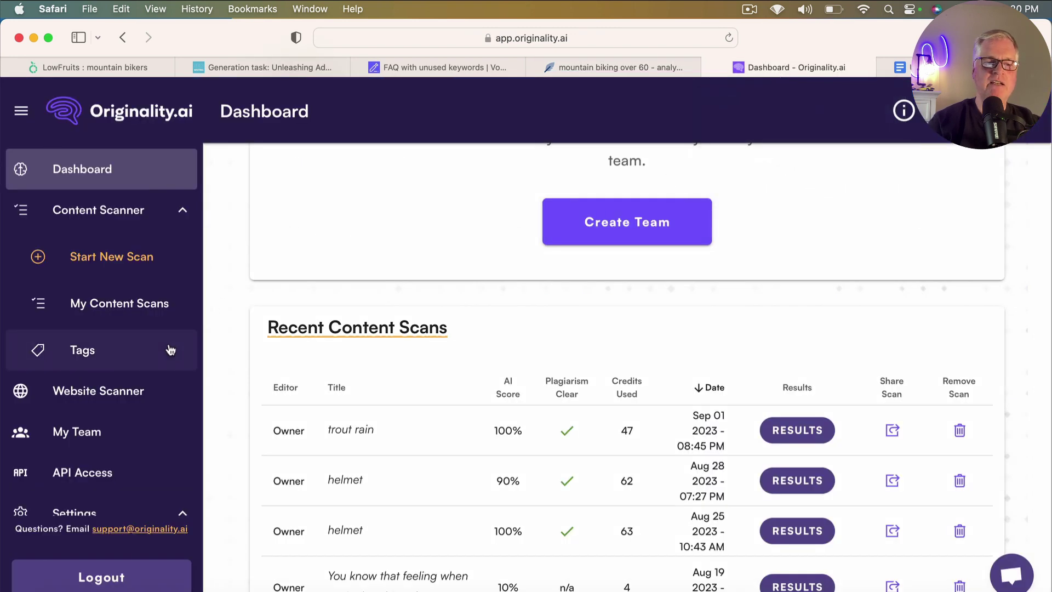
pyautogui.click(136, 266)
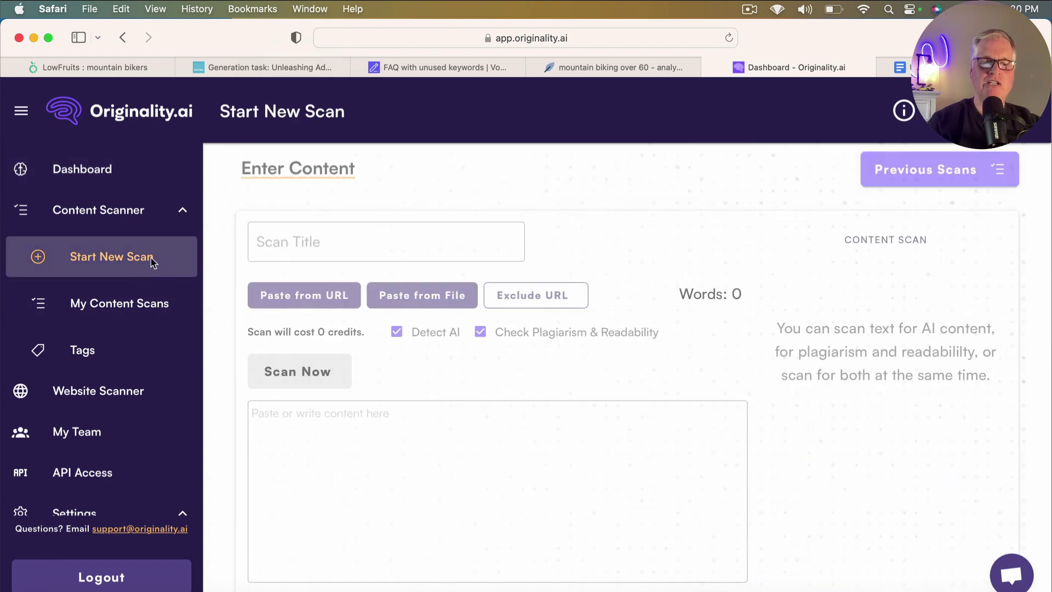
pyautogui.click(306, 414)
pyautogui.press('super+v')
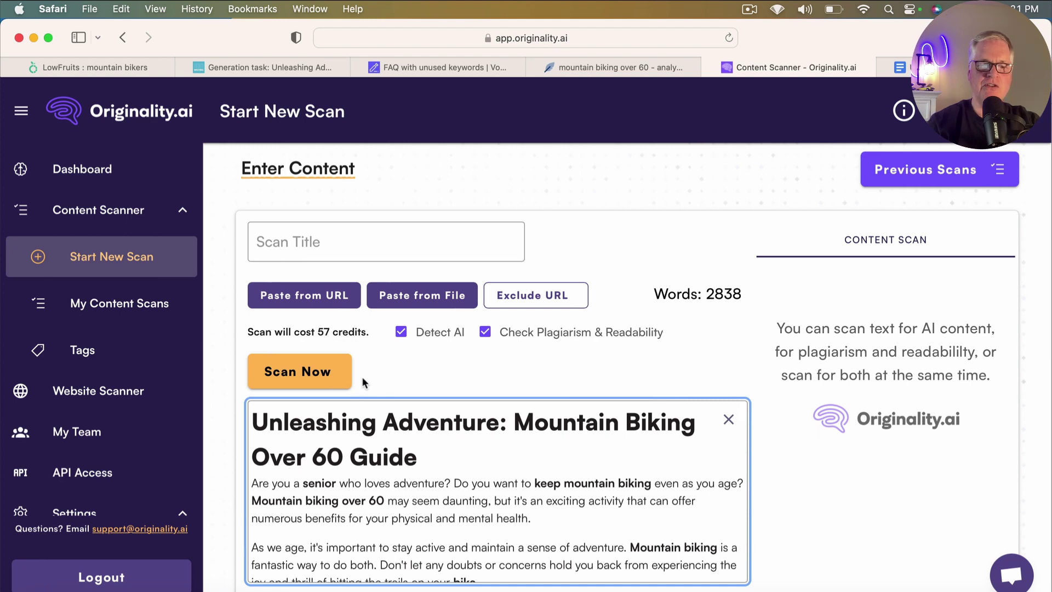
pyautogui.click(316, 378)
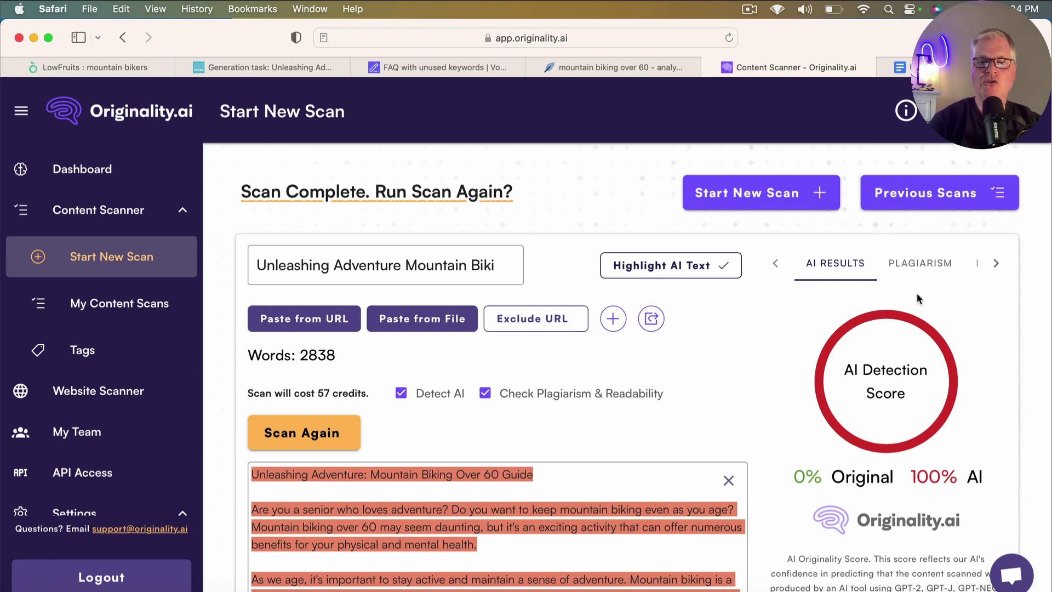
# Review Originality.ai's plagiarism and readability results (Reading Ease 58.9), then return to the SEOWriting.ai article
pyautogui.click(925, 266)
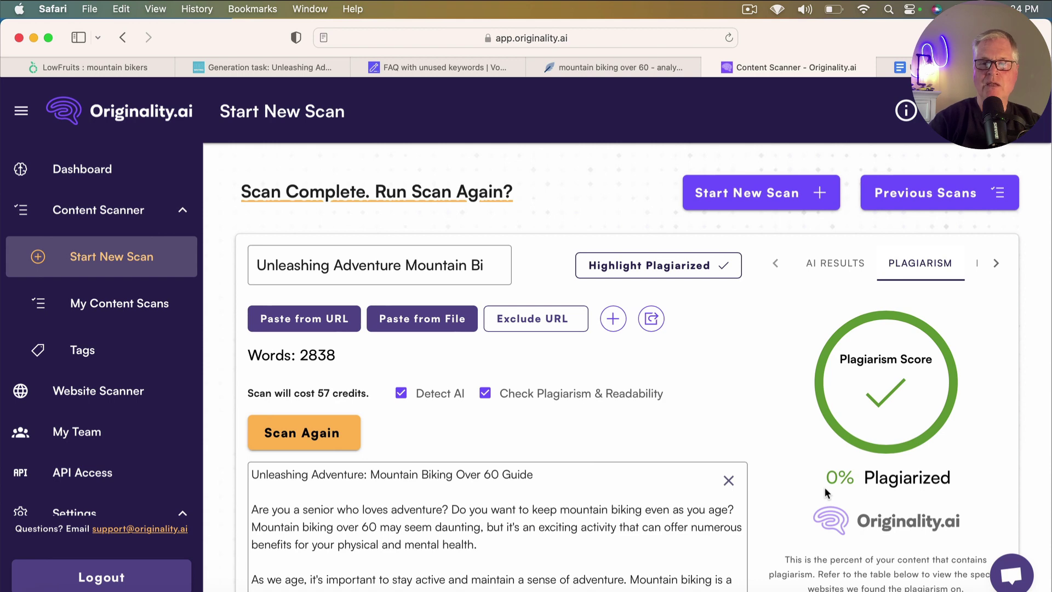
pyautogui.click(996, 272)
pyautogui.click(943, 272)
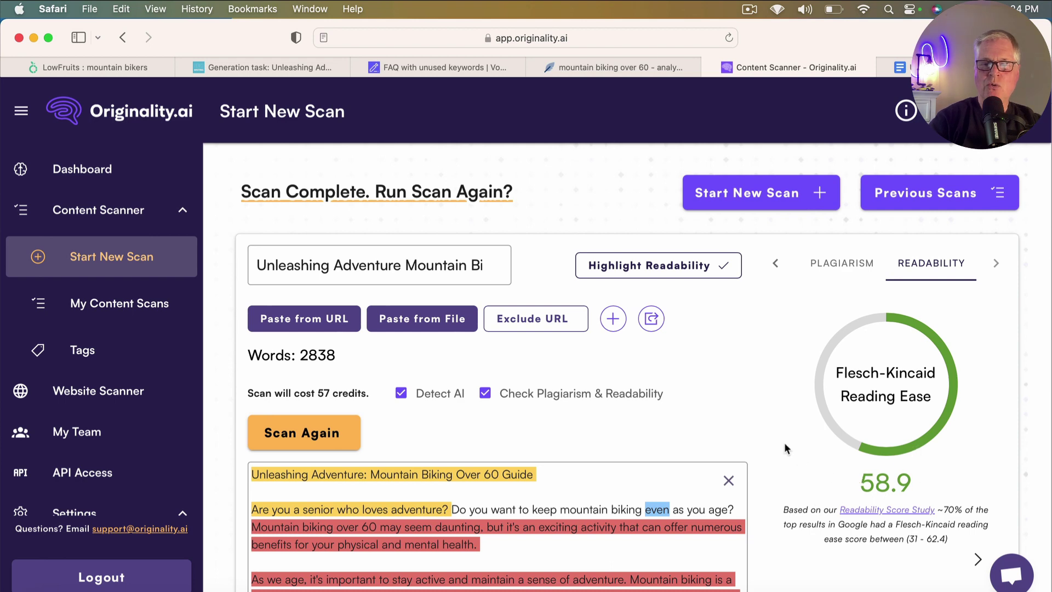
pyautogui.click(290, 67)
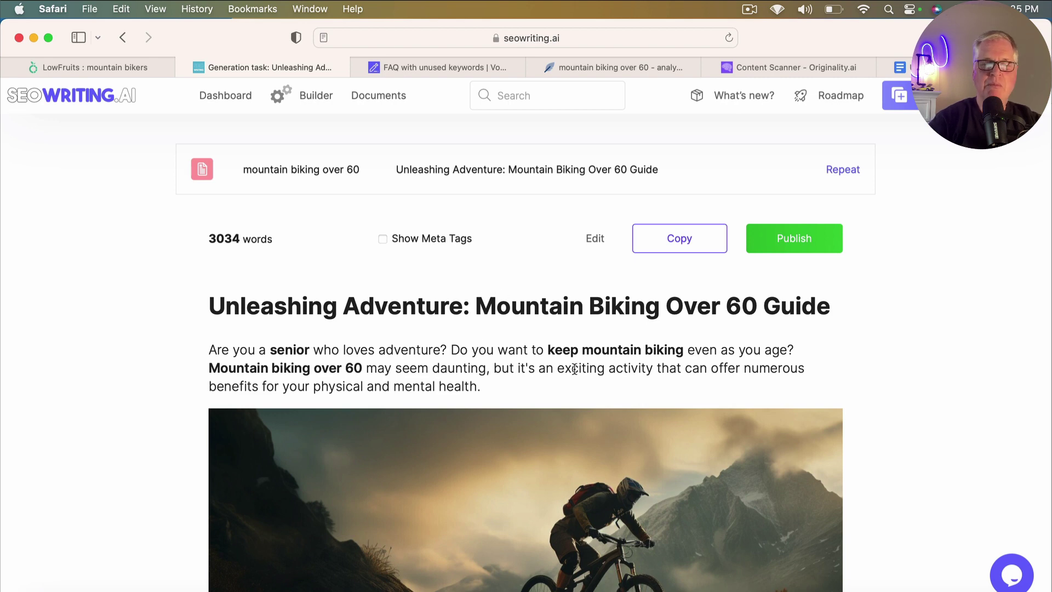
pyautogui.scroll(-5, 574, 368)
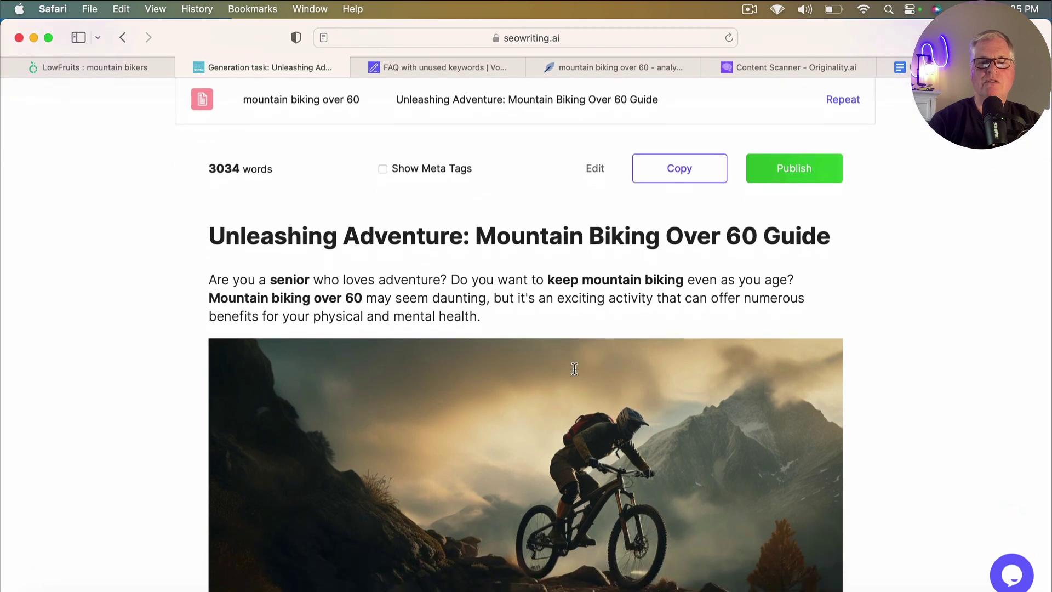
pyautogui.scroll(-1, 574, 369)
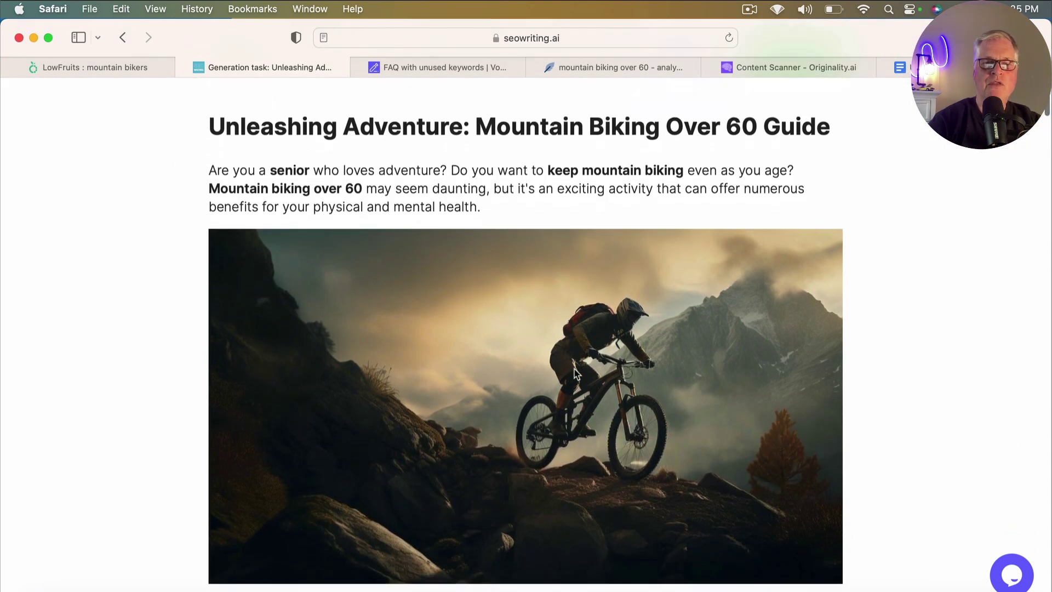
pyautogui.scroll(5, 574, 377)
pyautogui.scroll(1, 574, 392)
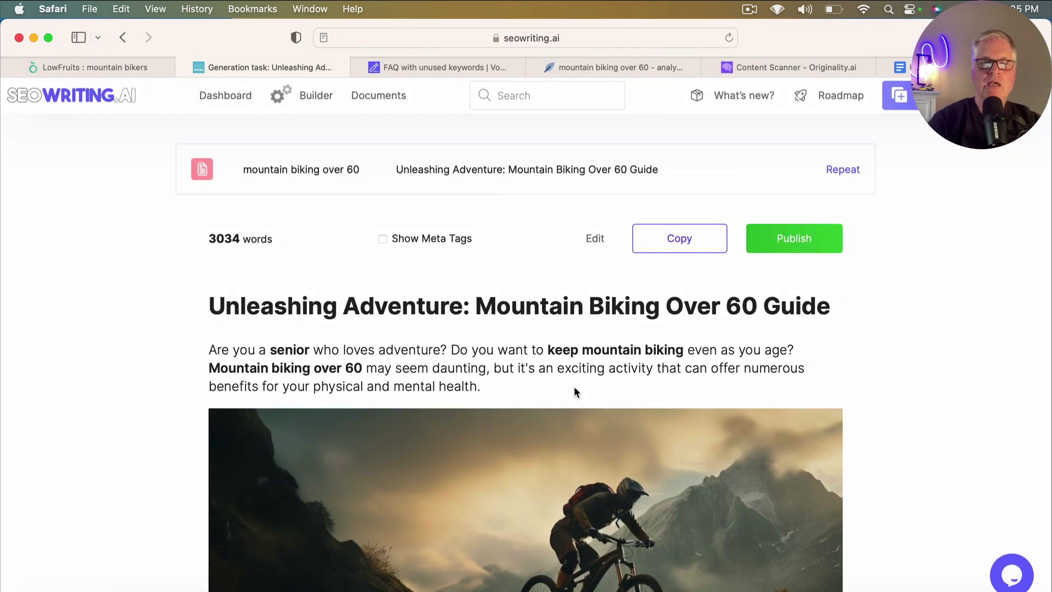